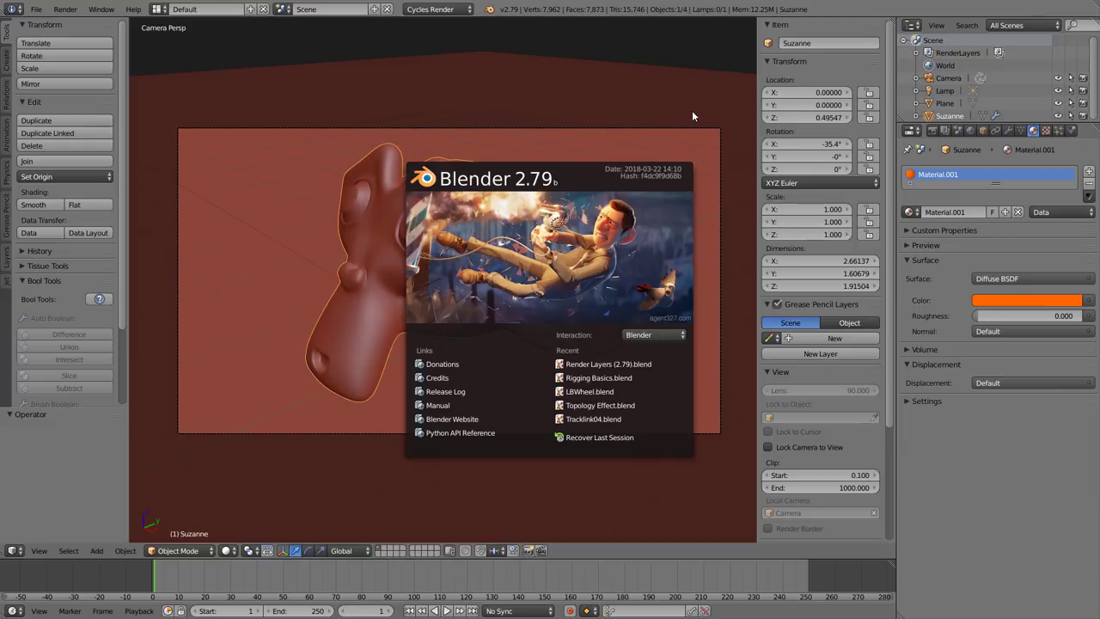
- Dismiss the Blender 2.79 splash screen to reveal the Suzanne scene
click(521, 132)
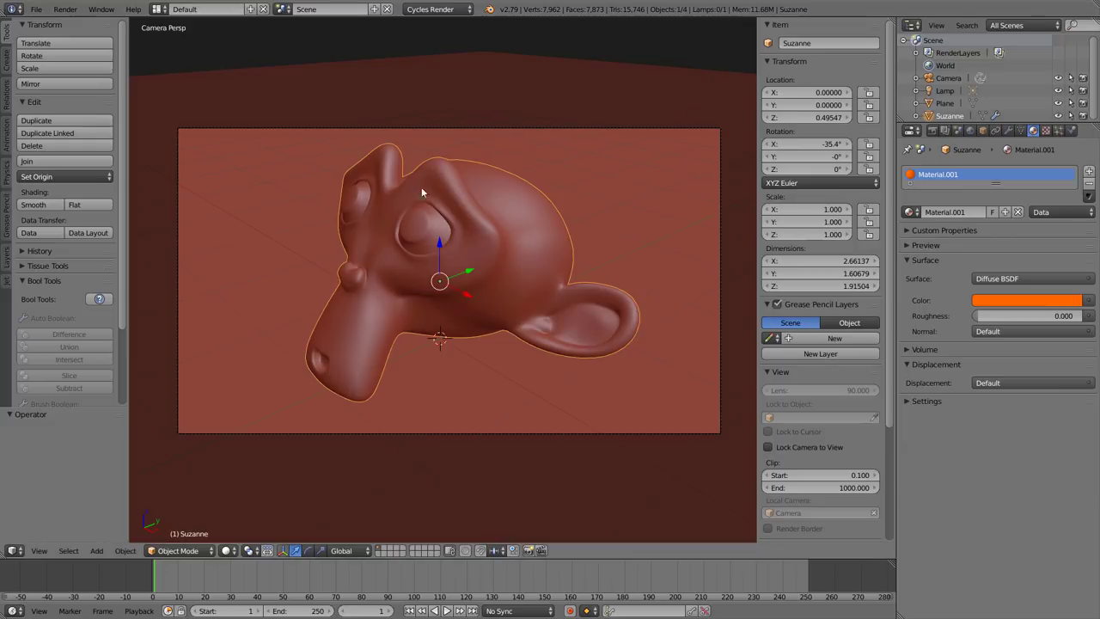
- Show the Render Layers settings and toggle the selection between Suzanne and the floor plane
click(948, 133)
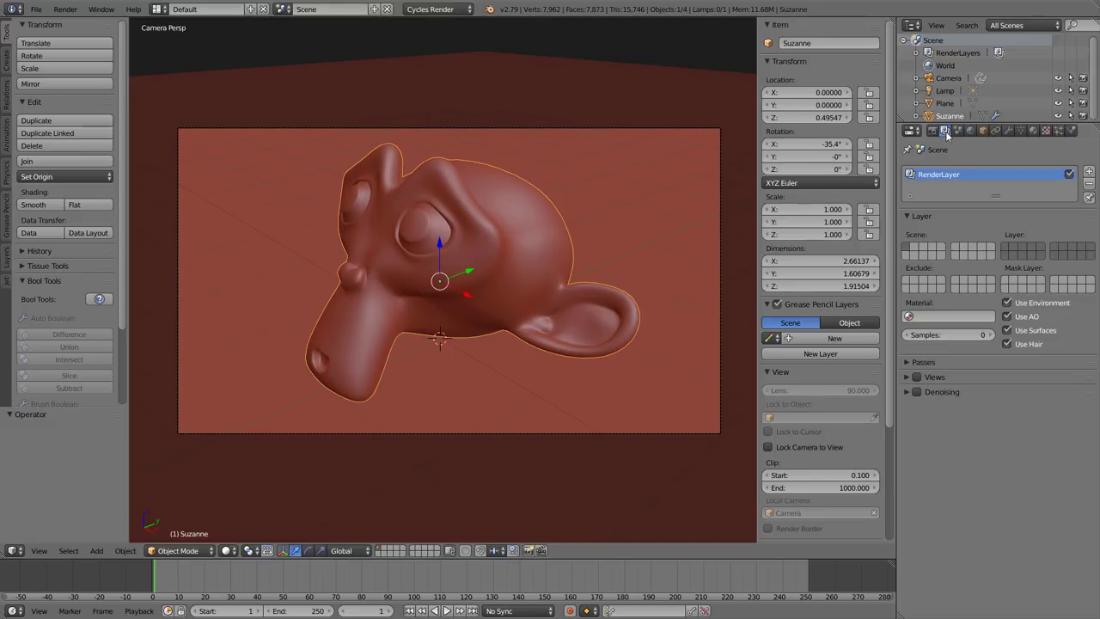
right_click(288, 248)
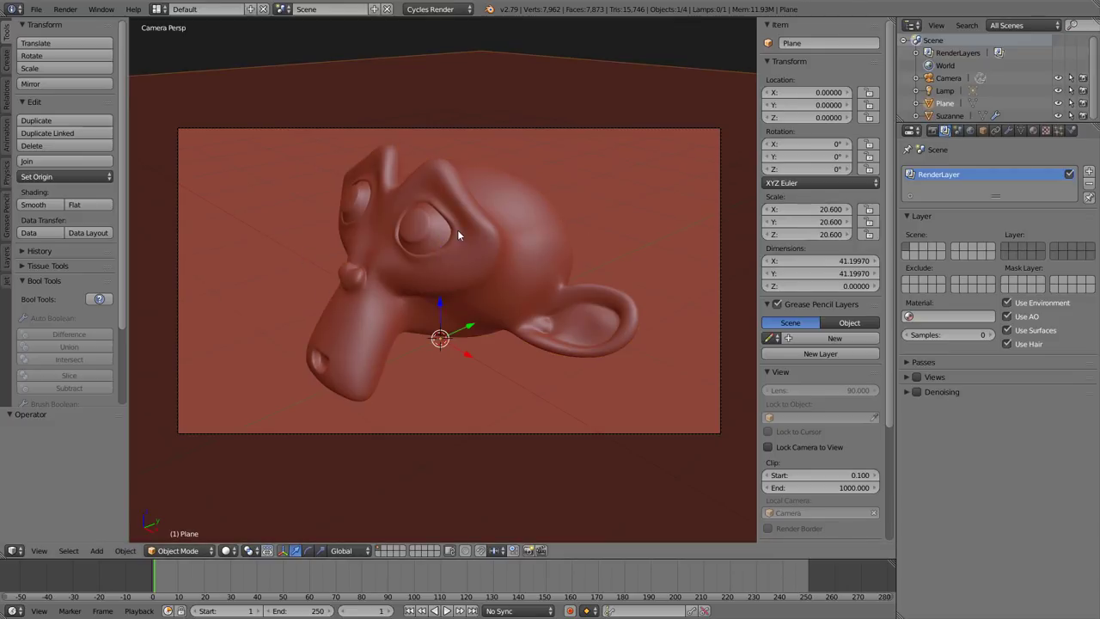
right_click(457, 229)
right_click(307, 229)
right_click(436, 223)
right_click(343, 216)
right_click(408, 220)
right_click(393, 214)
right_click(393, 214)
right_click(319, 243)
- Move Suzanne to a different scene layer with M
right_click(471, 221)
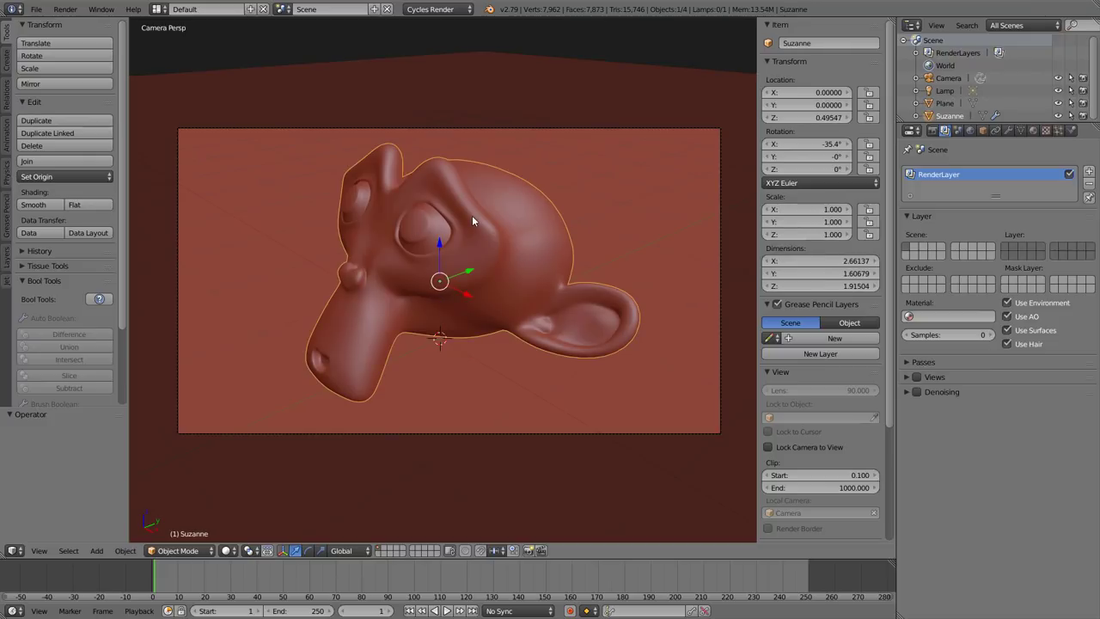
key(m)
click(584, 244)
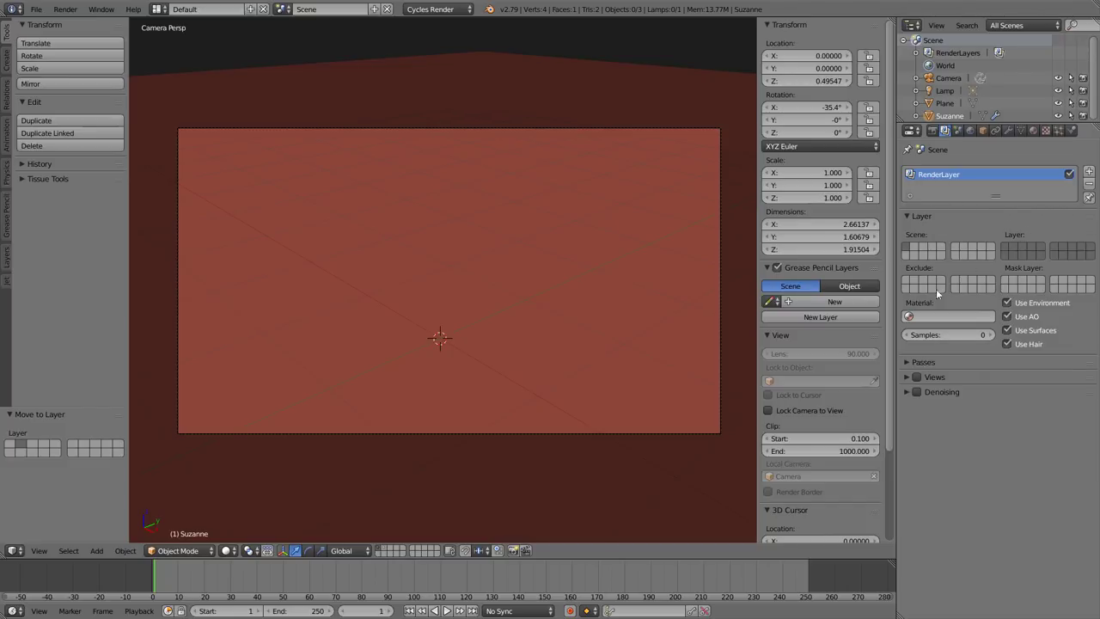
- Rename the existing render layer to 'Suelo'
click(909, 379)
click(954, 380)
double_click(958, 175)
text(Suelo)
- Add a second render layer named 'Suzzane' and re-enable Suzanne's scene layer in the viewport
click(1089, 172)
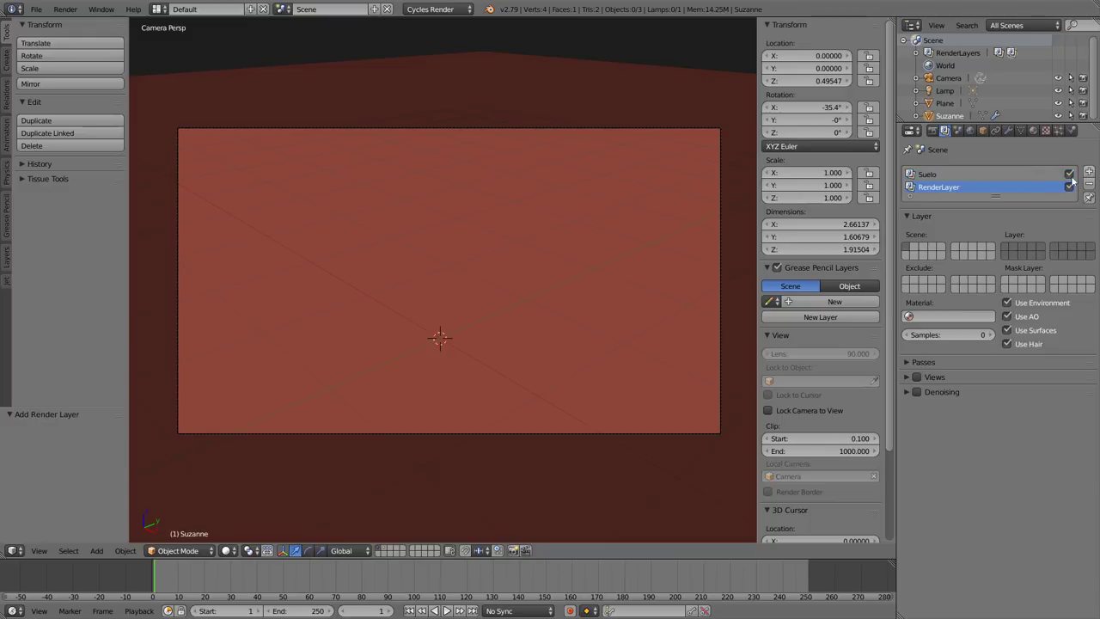
double_click(941, 187)
text(Suzz)
text(ane)
key(Return)
click(931, 175)
click(907, 249)
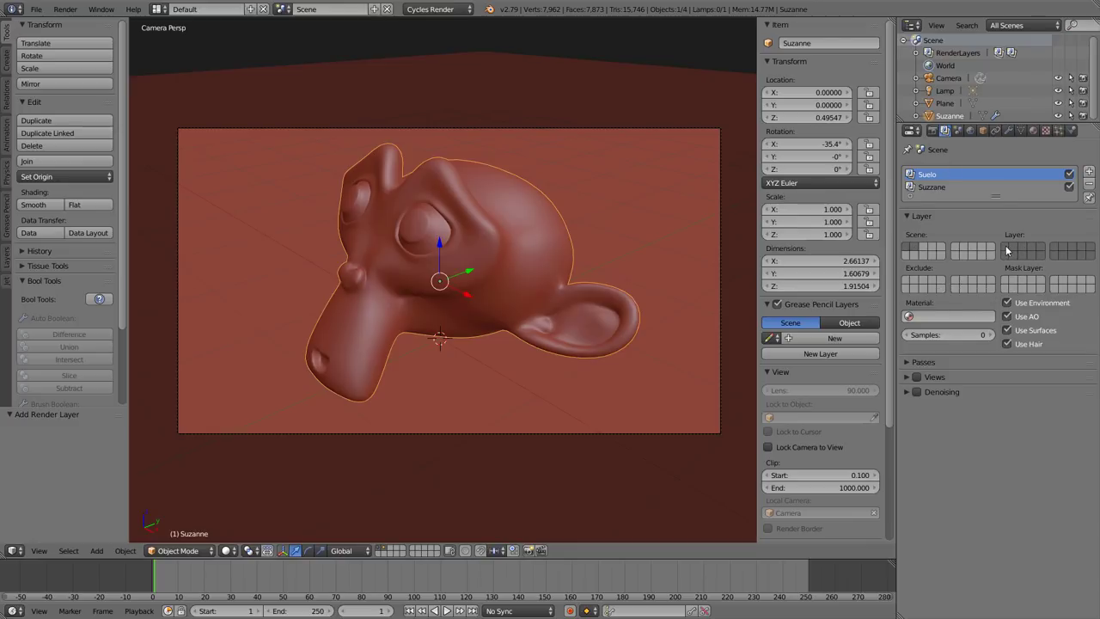
- Limit the Suelo and Suzzane render layers to the first scene layer, then render with F12
click(1007, 249)
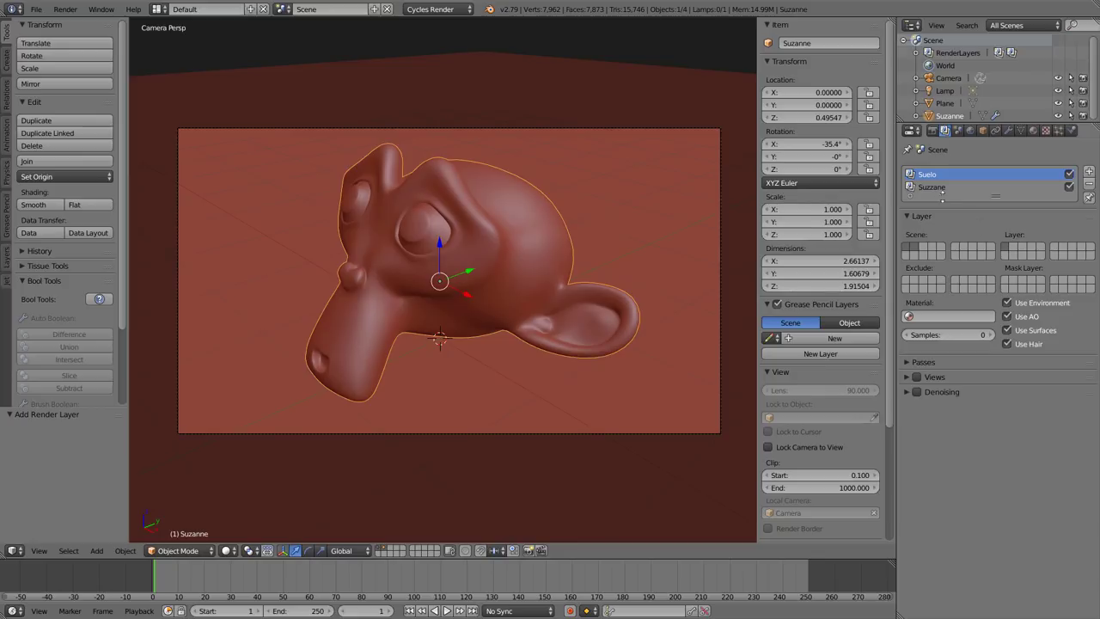
click(937, 187)
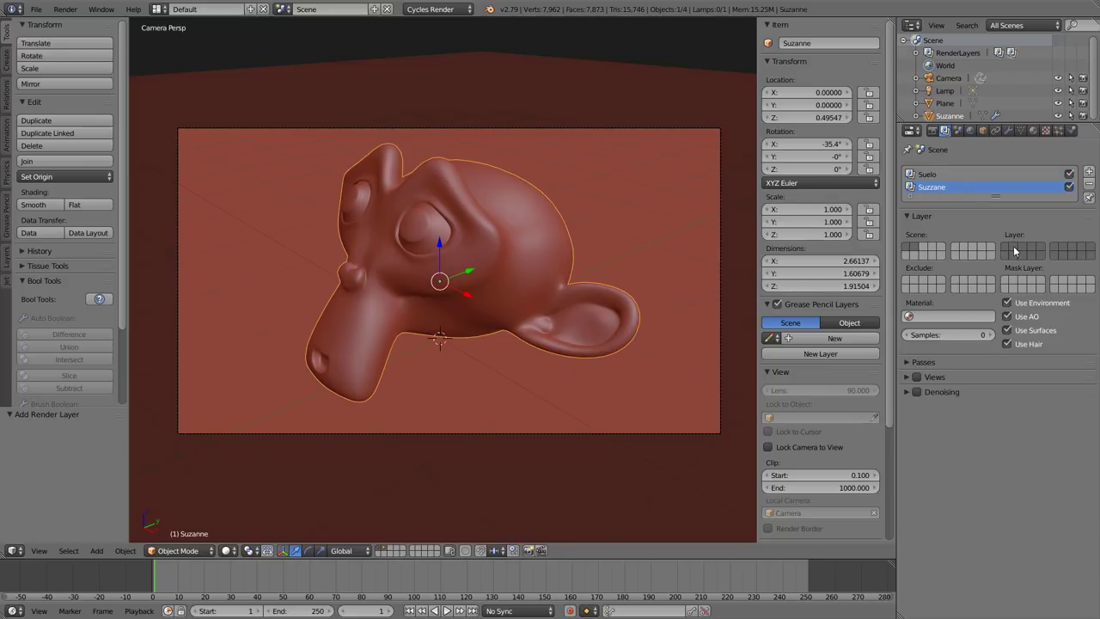
click(1009, 249)
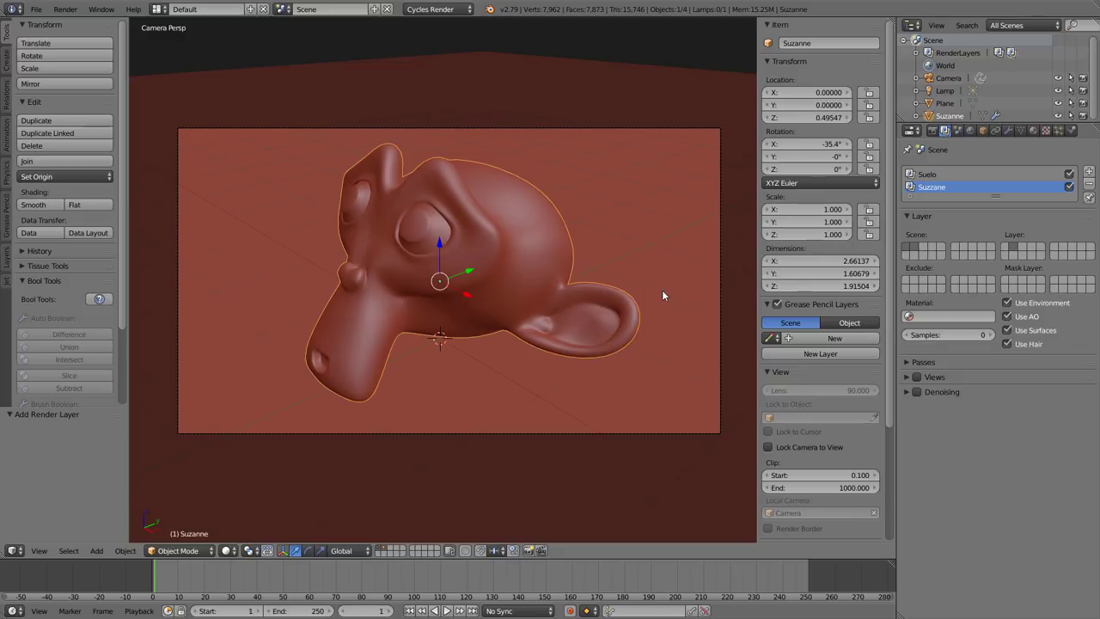
key(F12)
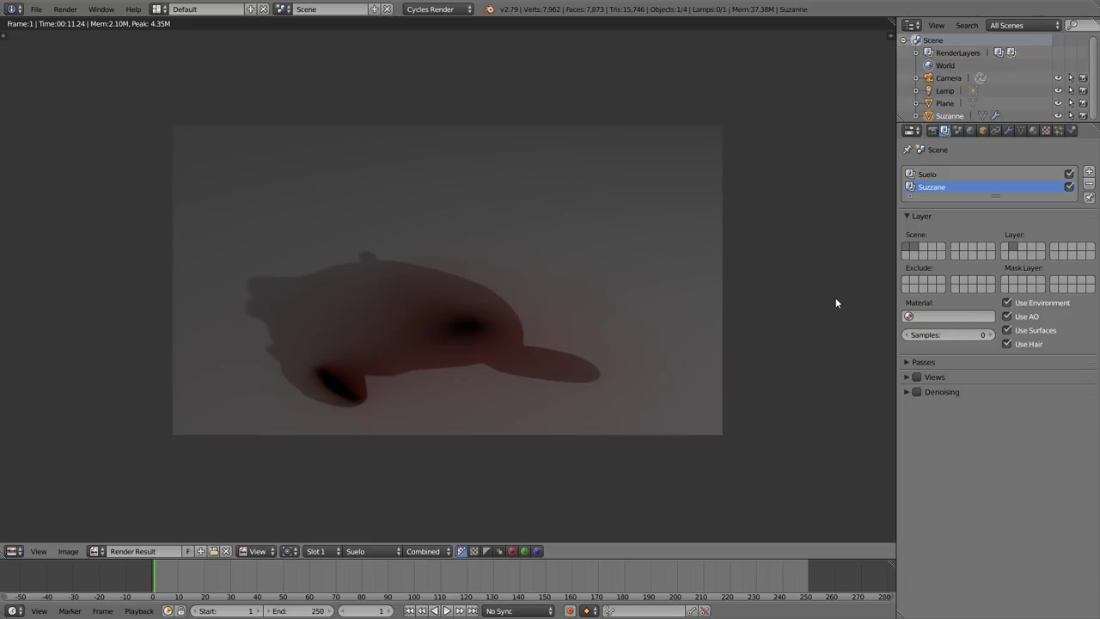
- Turn on Transparent in the Render tab's Film settings and re-render with F12
click(934, 130)
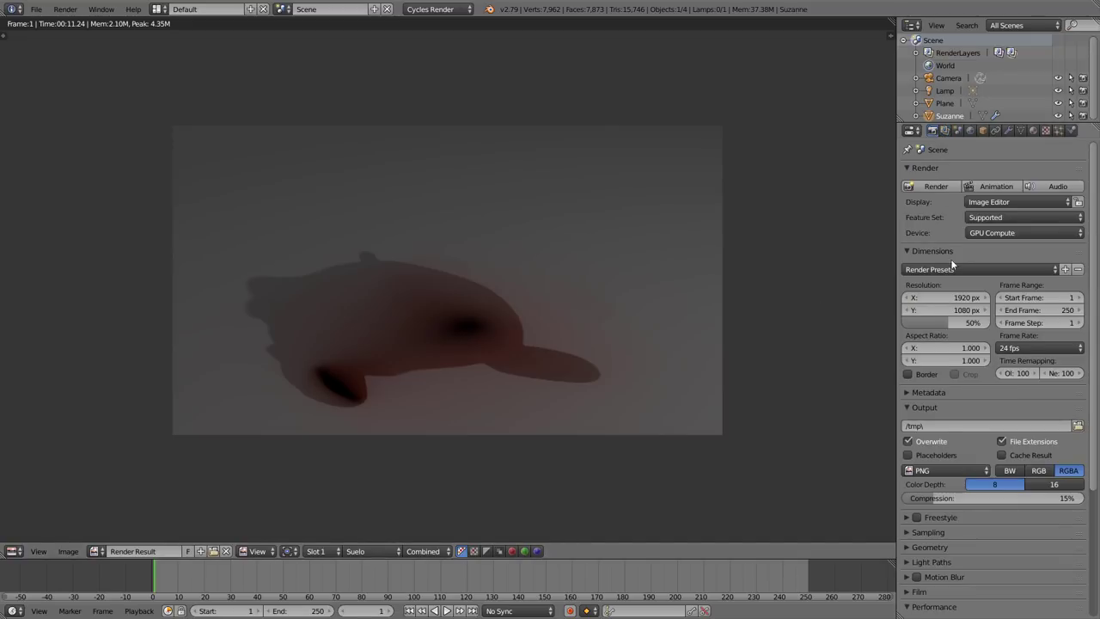
scroll(928, 343, down, 5)
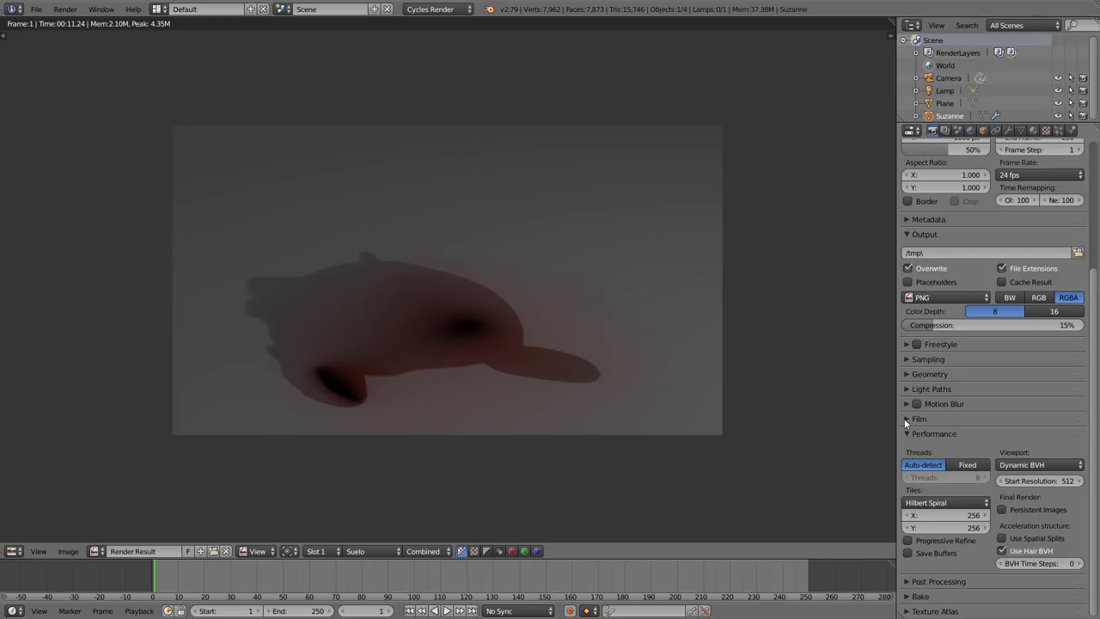
click(906, 420)
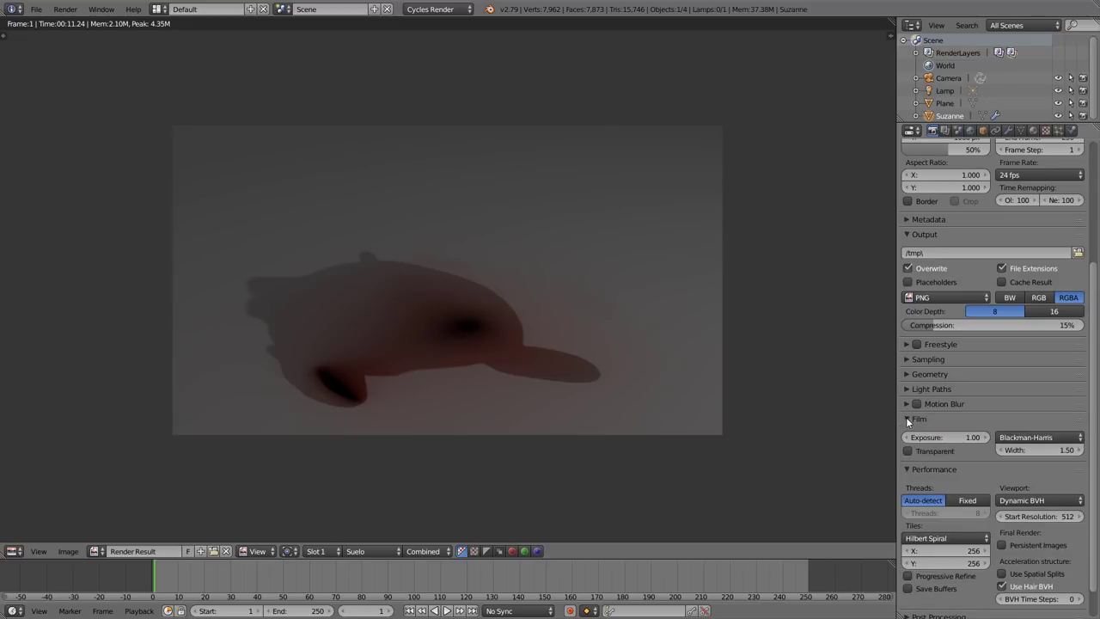
click(909, 451)
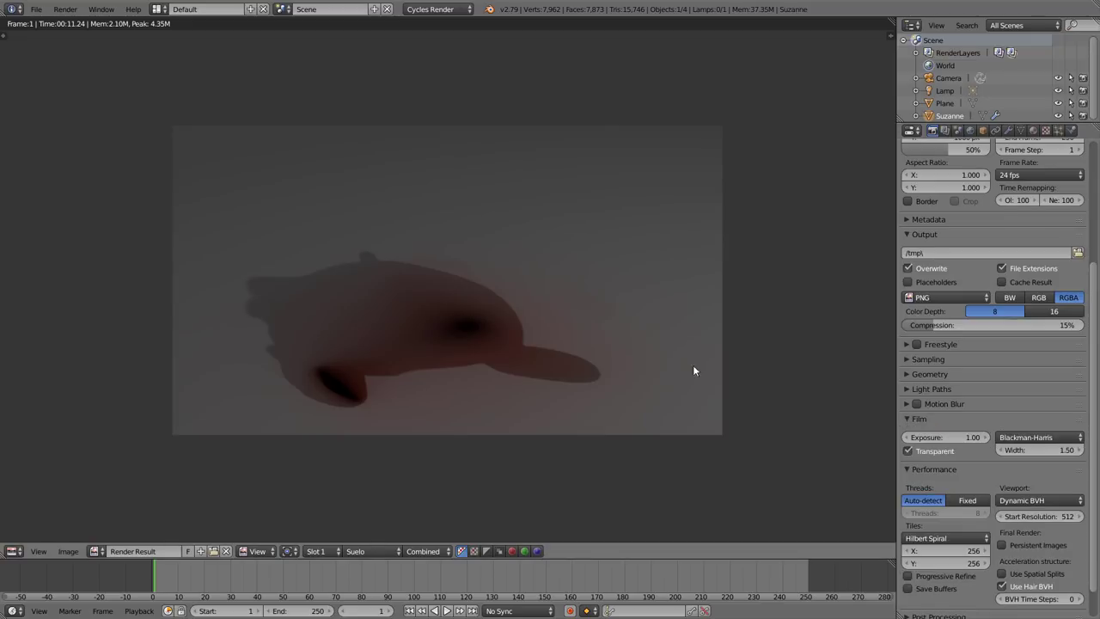
key(F12)
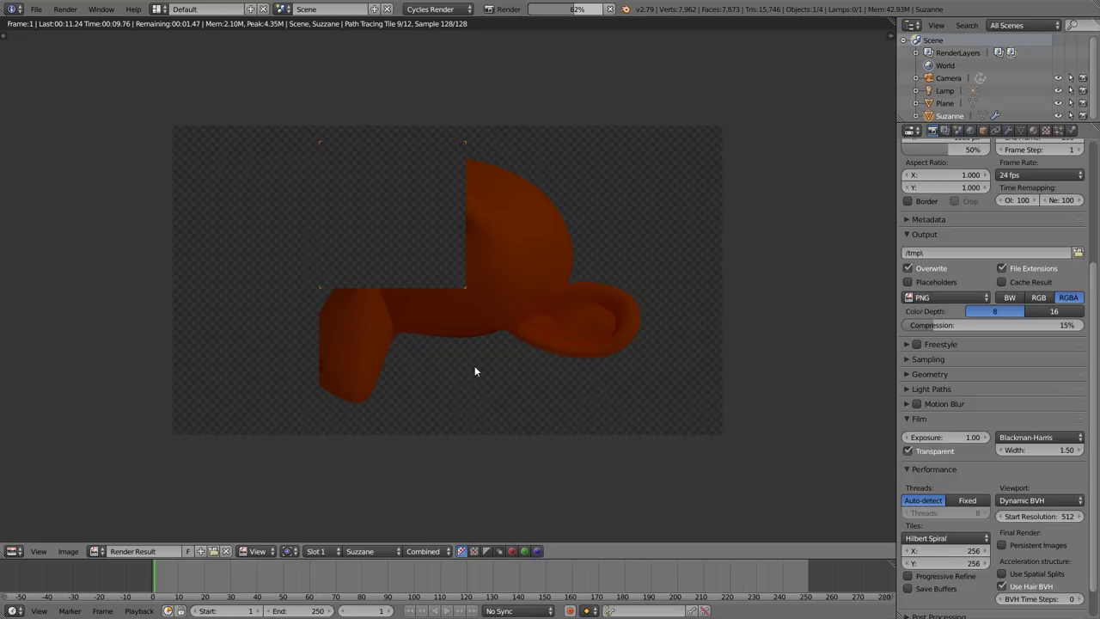
- Turn the area into the Compositing node editor with Use Nodes and Backdrop enabled
click(13, 551)
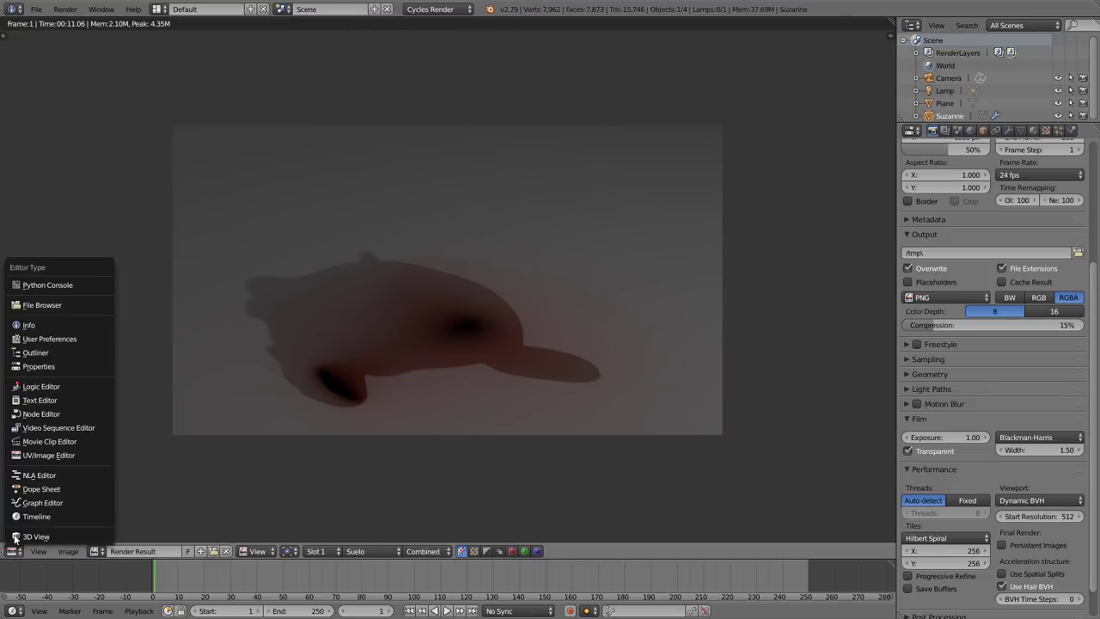
click(57, 414)
click(162, 551)
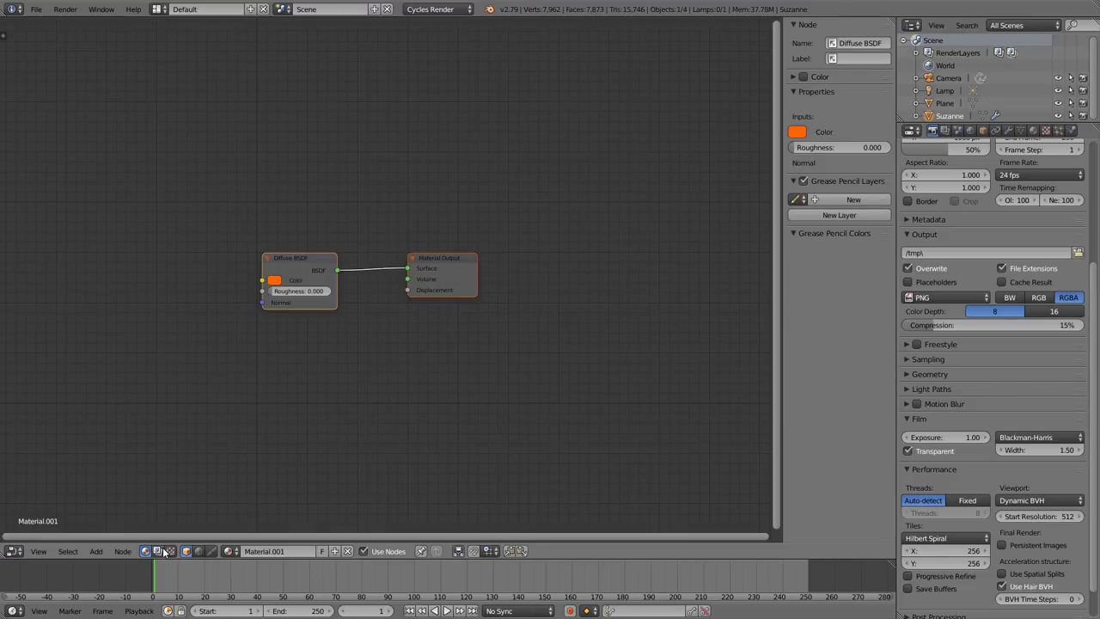
click(186, 551)
click(244, 551)
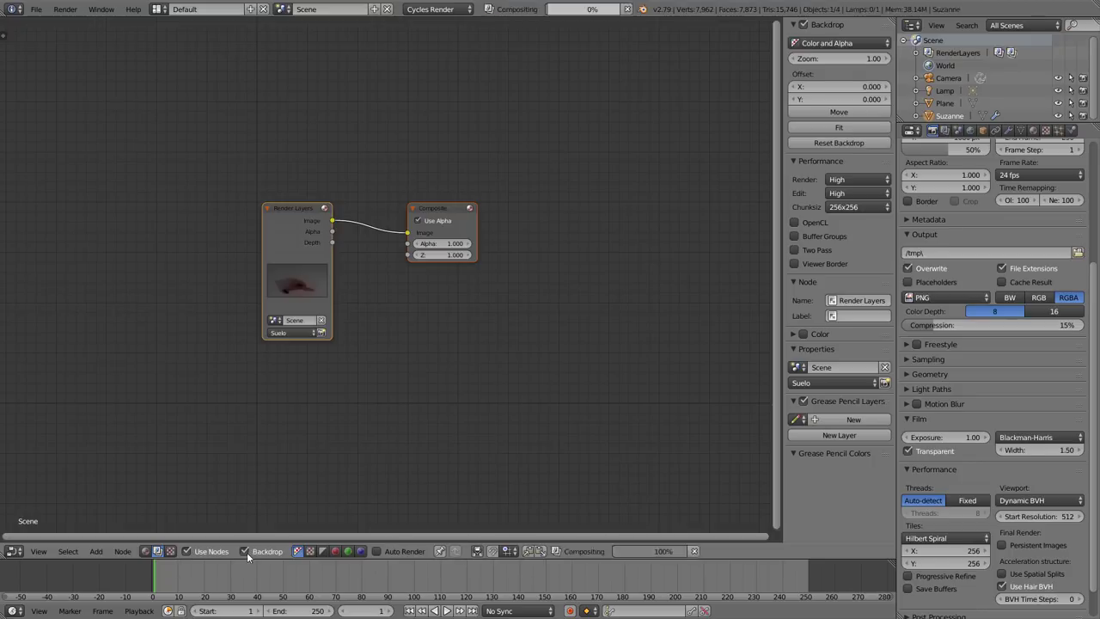
- Connect a Viewer node to Render Layers and arrange the Render Layers, Composite and Viewer nodes
drag(307, 234, 162, 186)
ctrl+shift+click(151, 178)
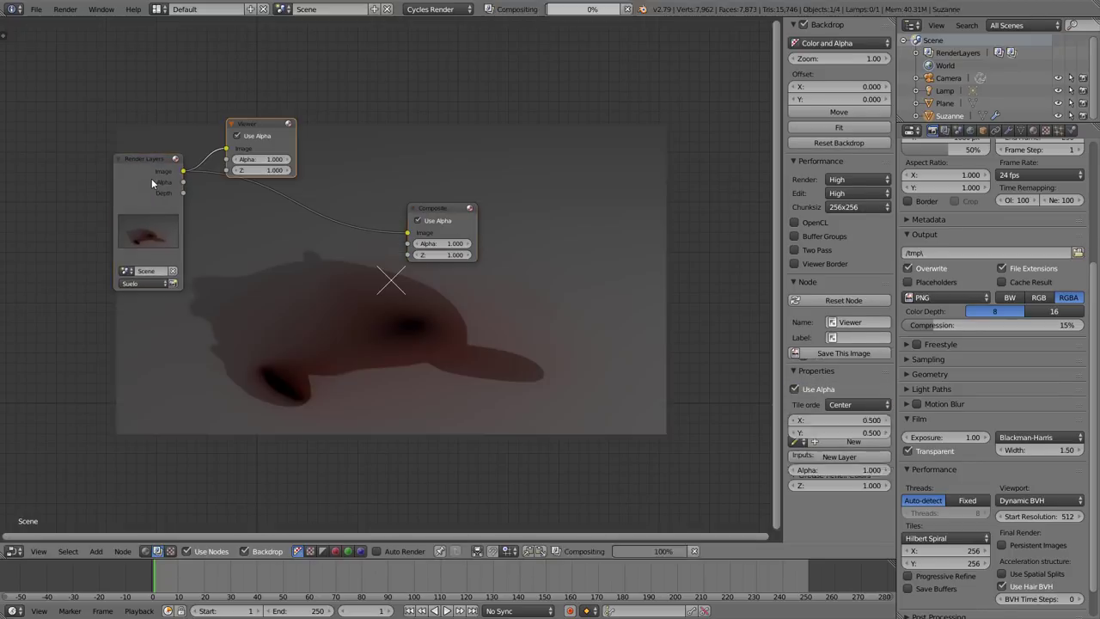
drag(421, 211, 673, 180)
drag(256, 127, 690, 89)
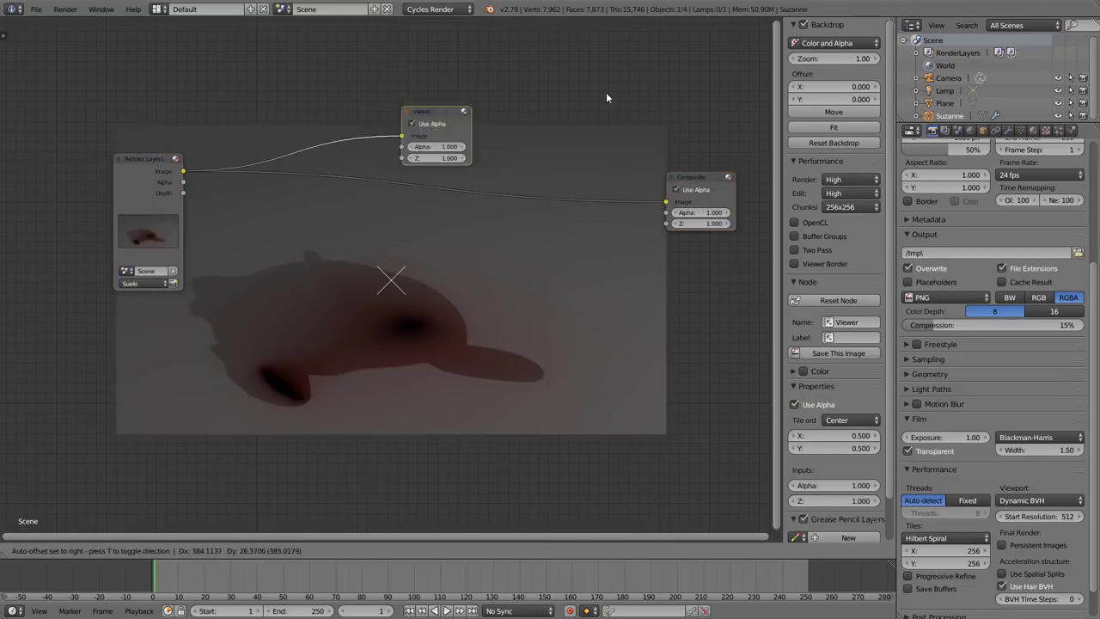
scroll(137, 250, up, 2)
- Duplicate the Render Layers node below the original and set the copy to the Suzzane layer
click(156, 161)
key(shift+d)
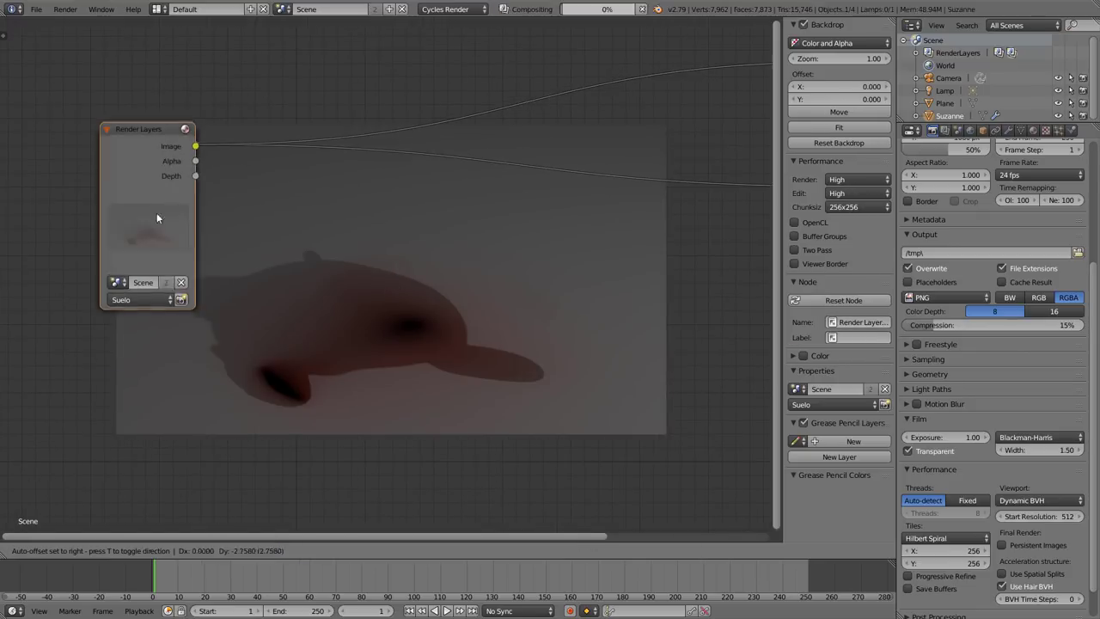
click(160, 365)
middle_drag(263, 341, 294, 261)
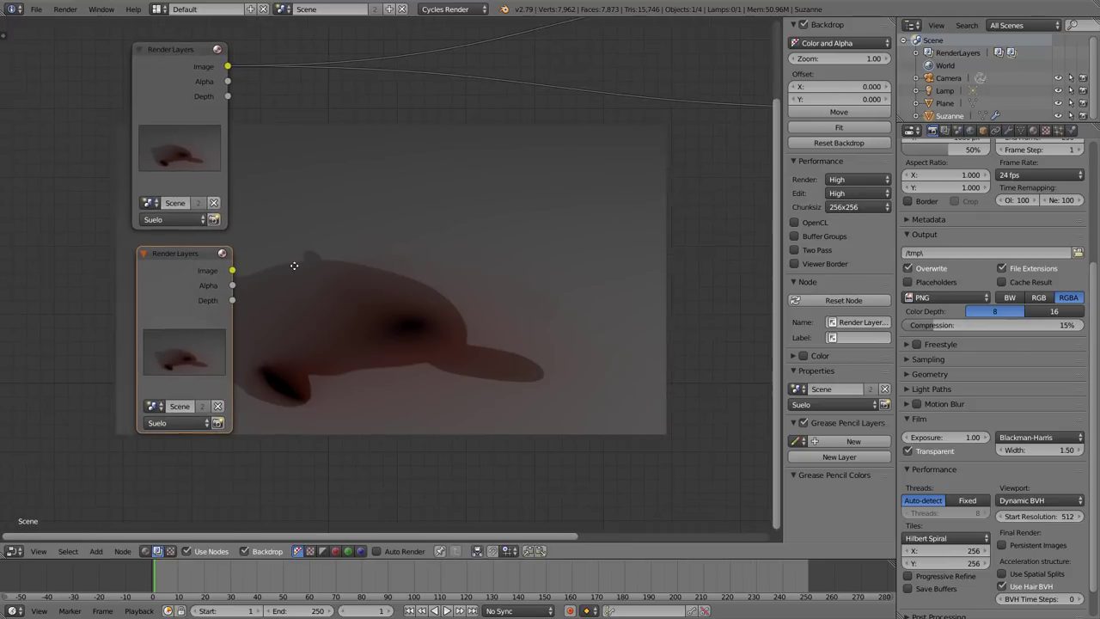
click(171, 421)
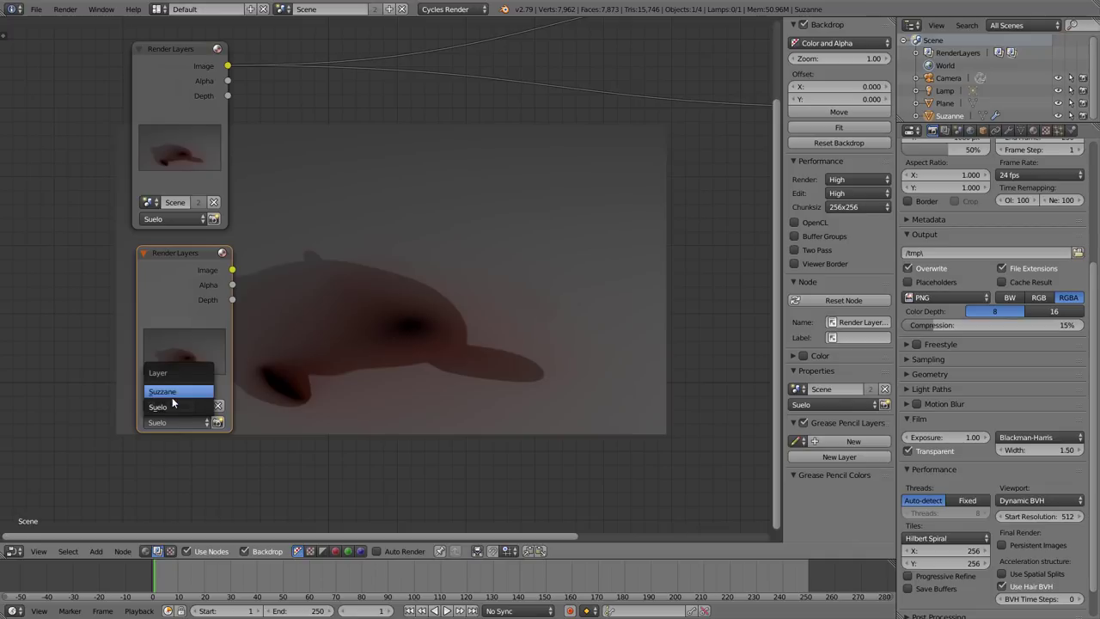
click(172, 397)
key(Home)
key(shift+a)
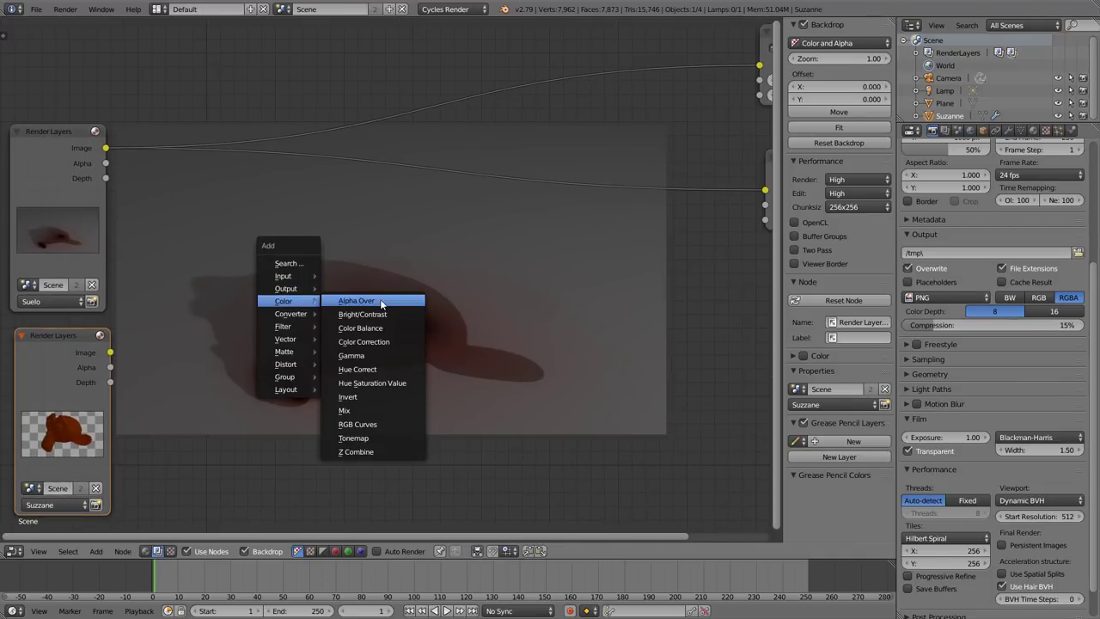
- Insert an Alpha Over node and feed Suzanne's image into its second input
click(381, 301)
click(368, 152)
drag(407, 172, 370, 201)
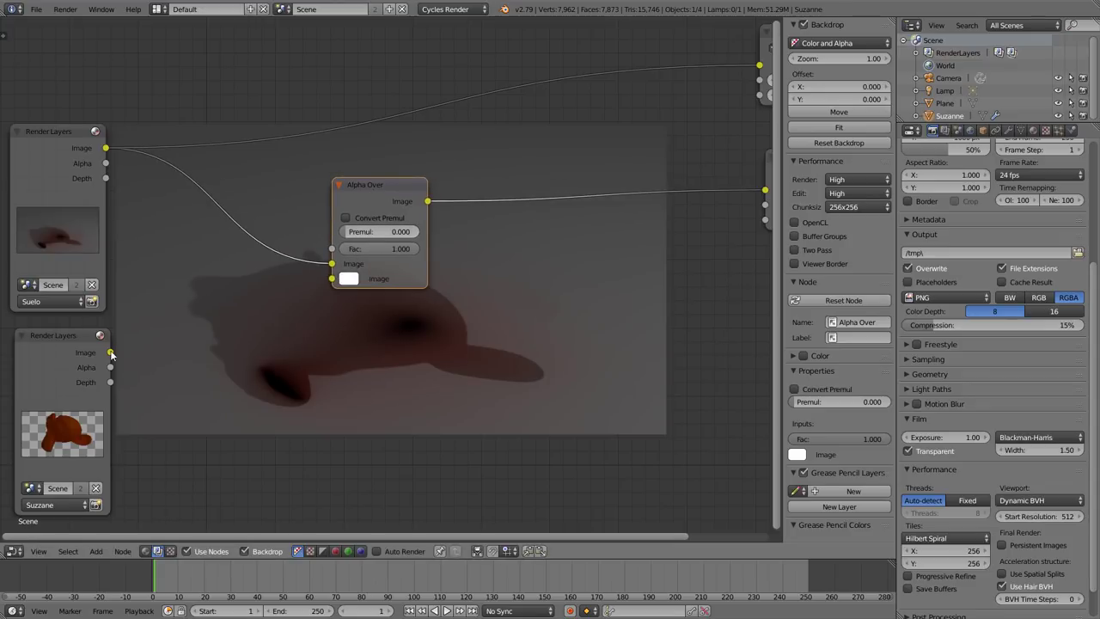
drag(110, 352, 333, 278)
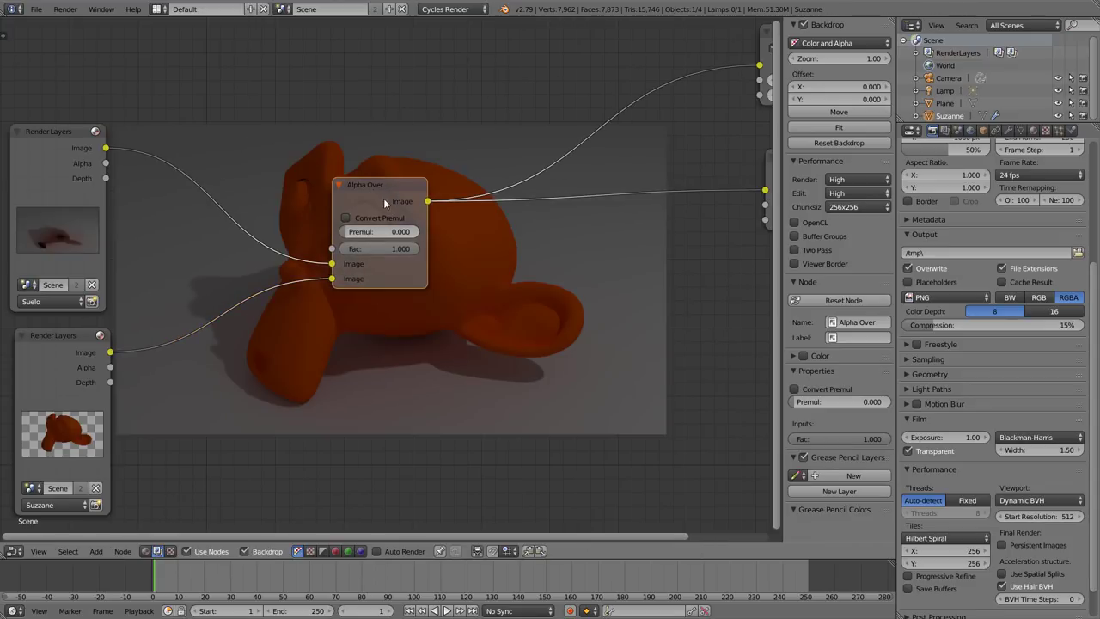
middle_drag(383, 197, 390, 61)
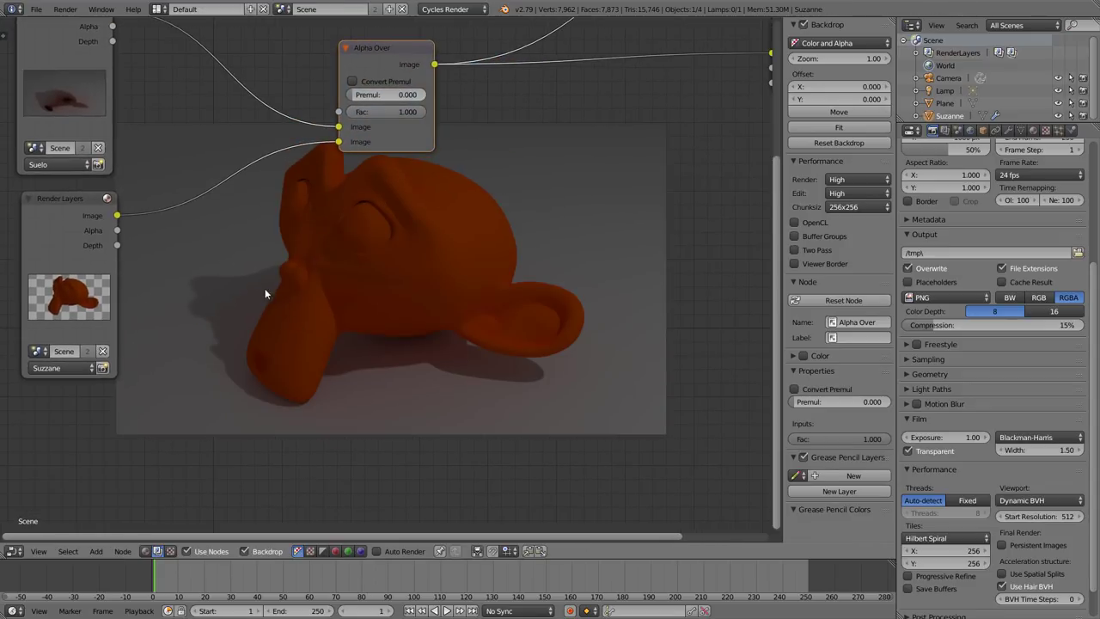
middle_drag(189, 214, 292, 204)
scroll(245, 240, down, 2)
drag(170, 237, 32, 299)
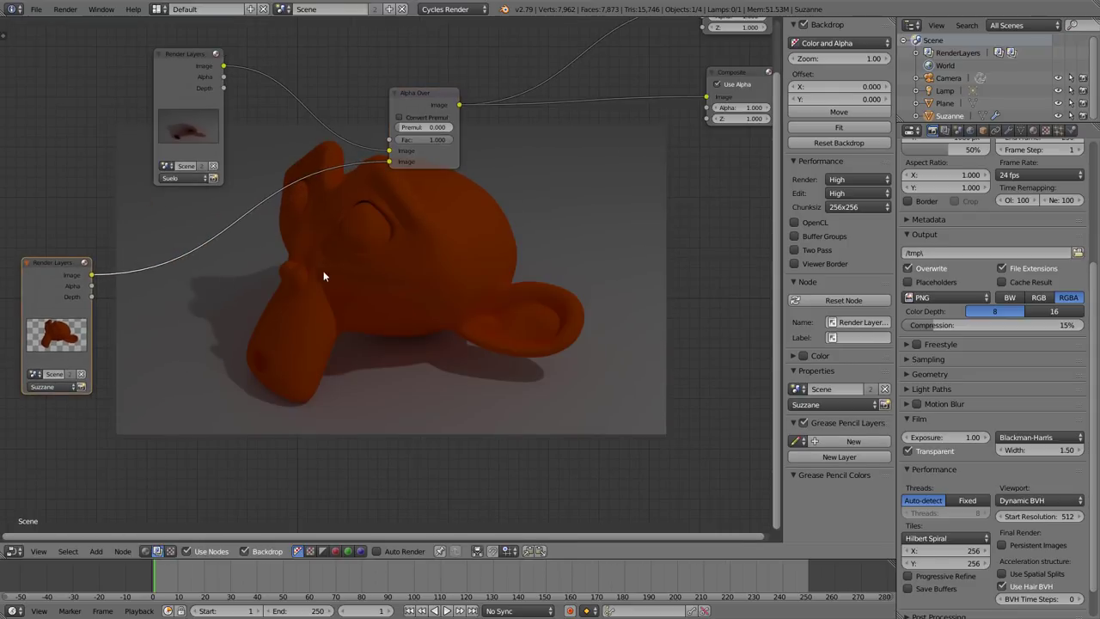
- Add an RGB Curves node on the Suzanne link and bend its curve upward to brighten Suzanne
key(shift+a)
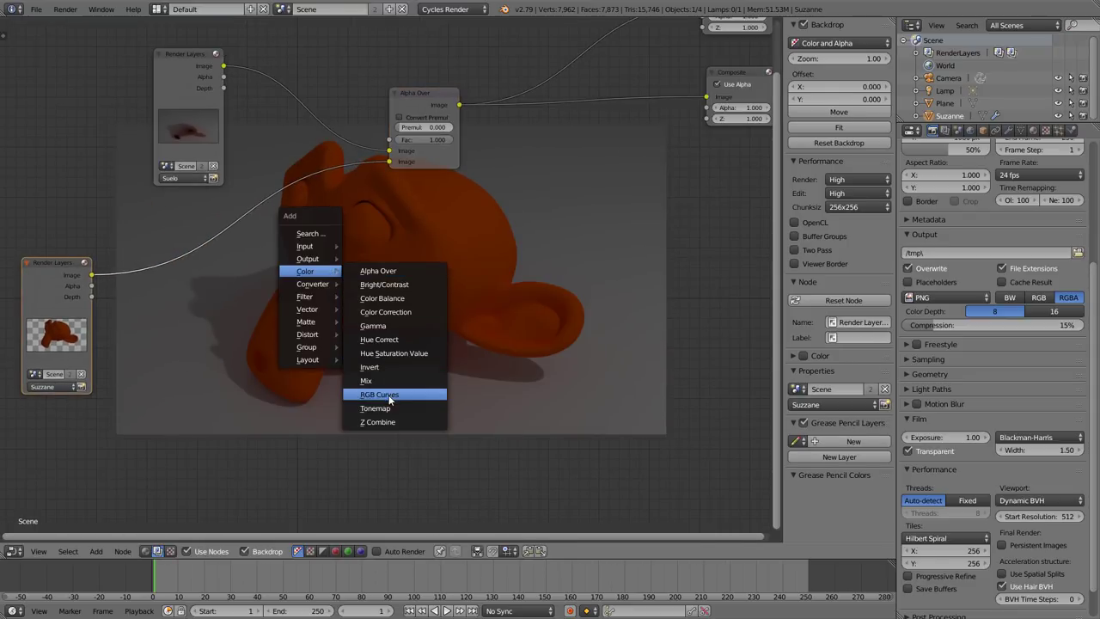
click(388, 394)
click(192, 296)
mouse_move(192, 296)
mouse_down()
mouse_move(178, 269)
mouse_move(193, 286)
mouse_up()
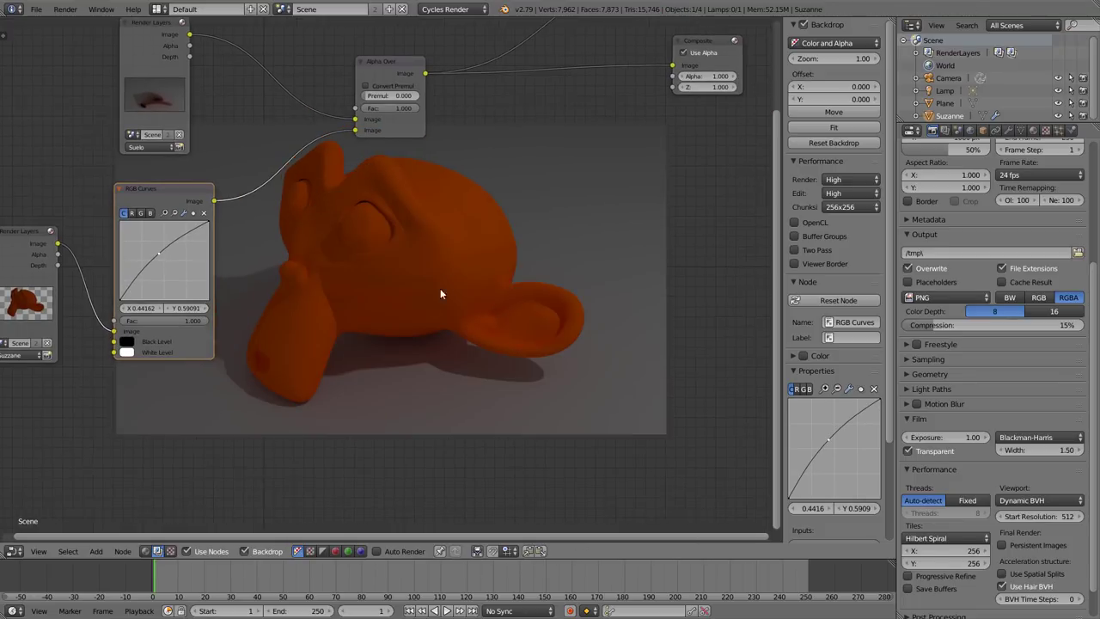
scroll(430, 301, down, 3)
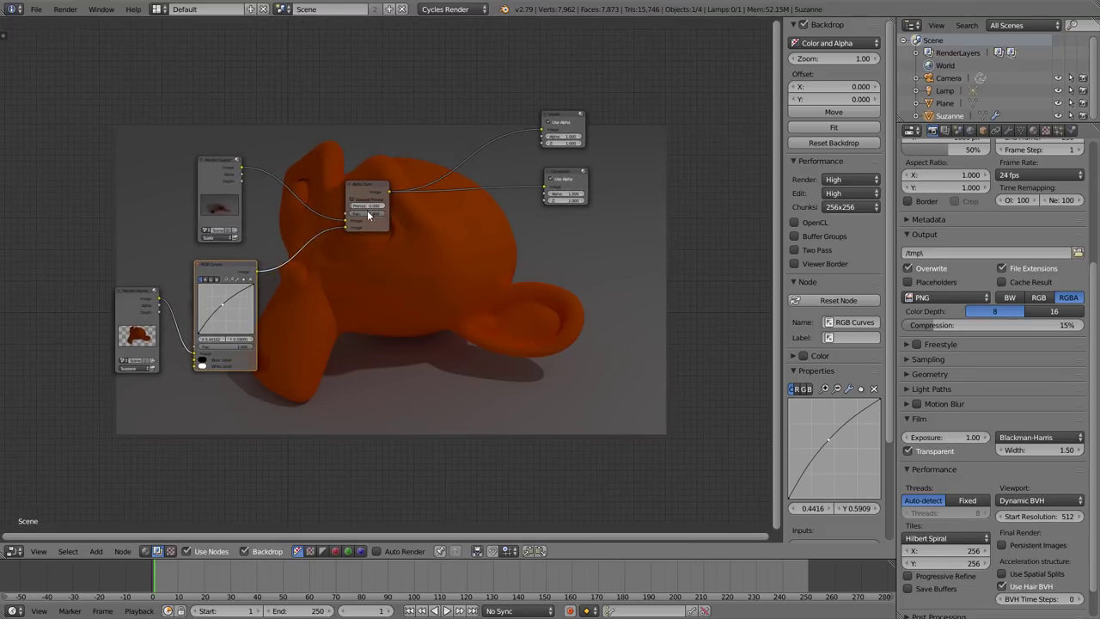
scroll(359, 227, up, 2)
scroll(381, 292, up, 1)
middle_drag(381, 292, 386, 219)
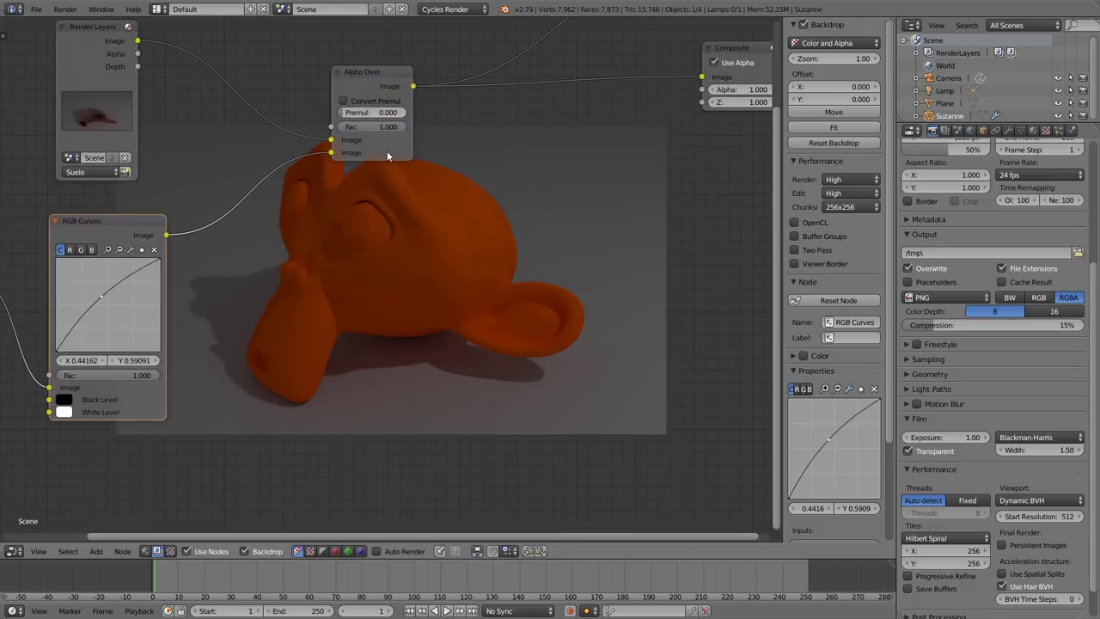
- Test the Alpha Over Fac at 0.525, restore it to 1.000, and switch the area to 3D View
drag(395, 129, 375, 132)
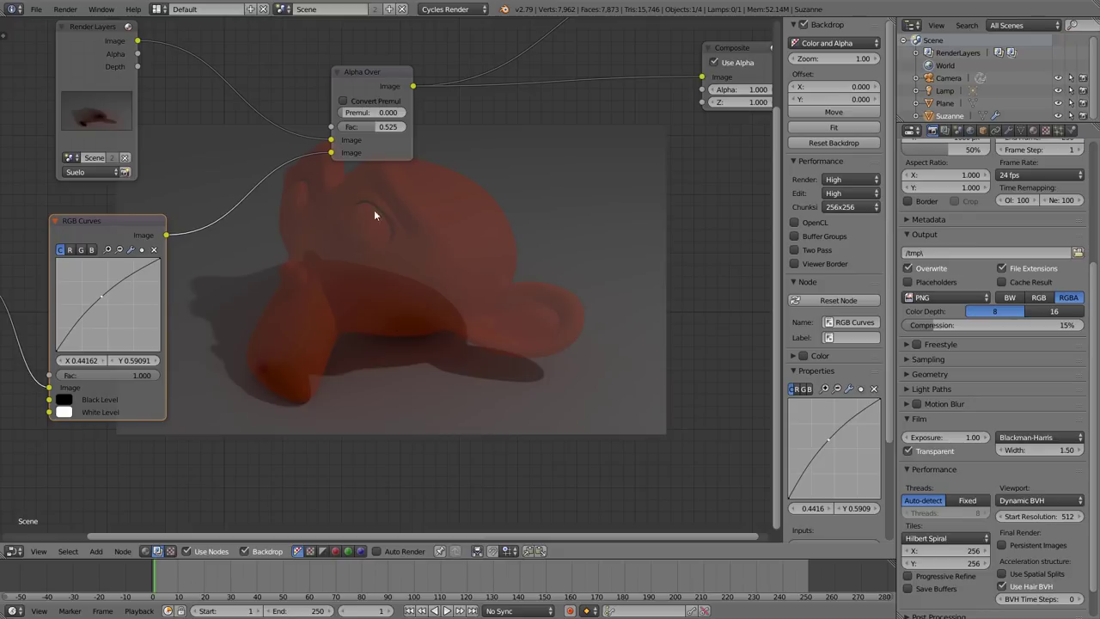
drag(378, 127, 421, 127)
middle_drag(292, 189, 372, 245)
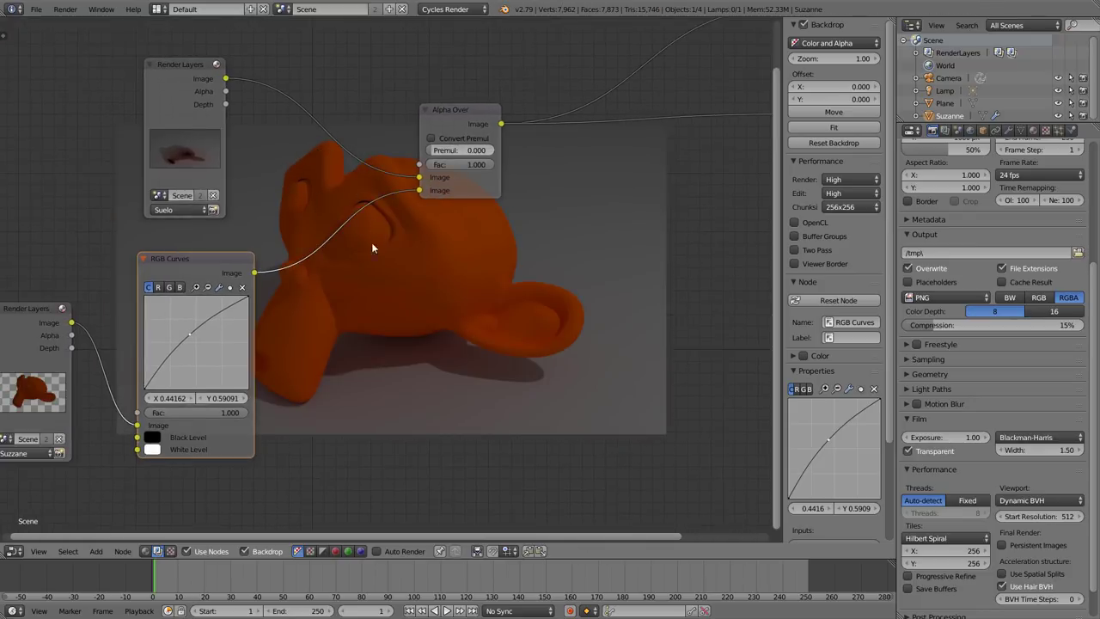
scroll(373, 246, down, 2)
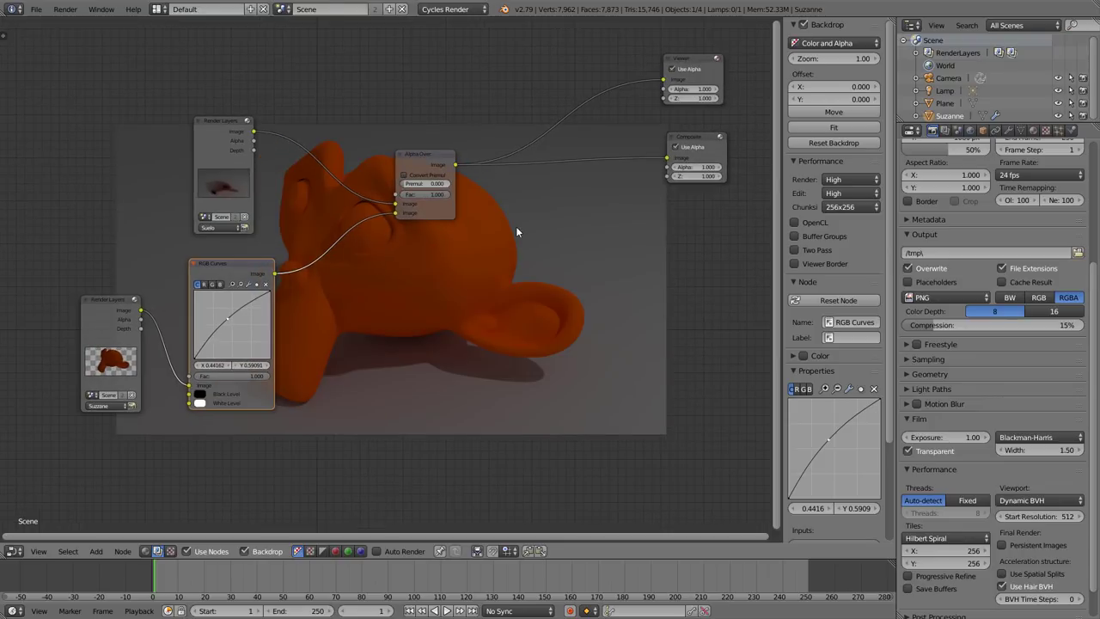
middle_drag(516, 233, 479, 290)
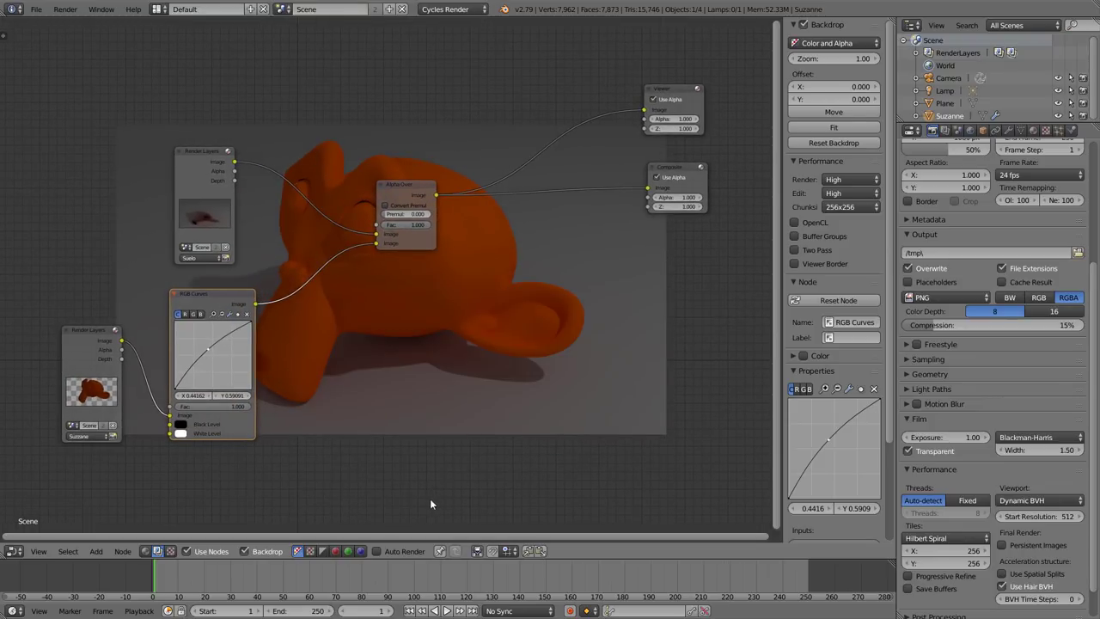
click(17, 551)
click(29, 537)
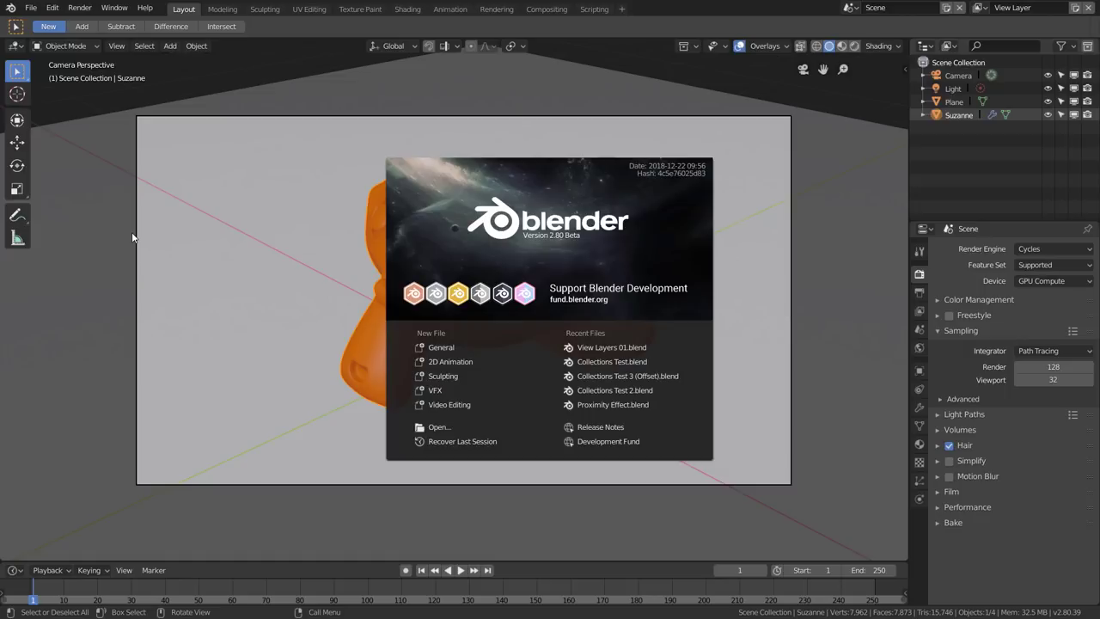
- Close the Blender 2.80 splash screen to show Suzanne through the camera
click(208, 172)
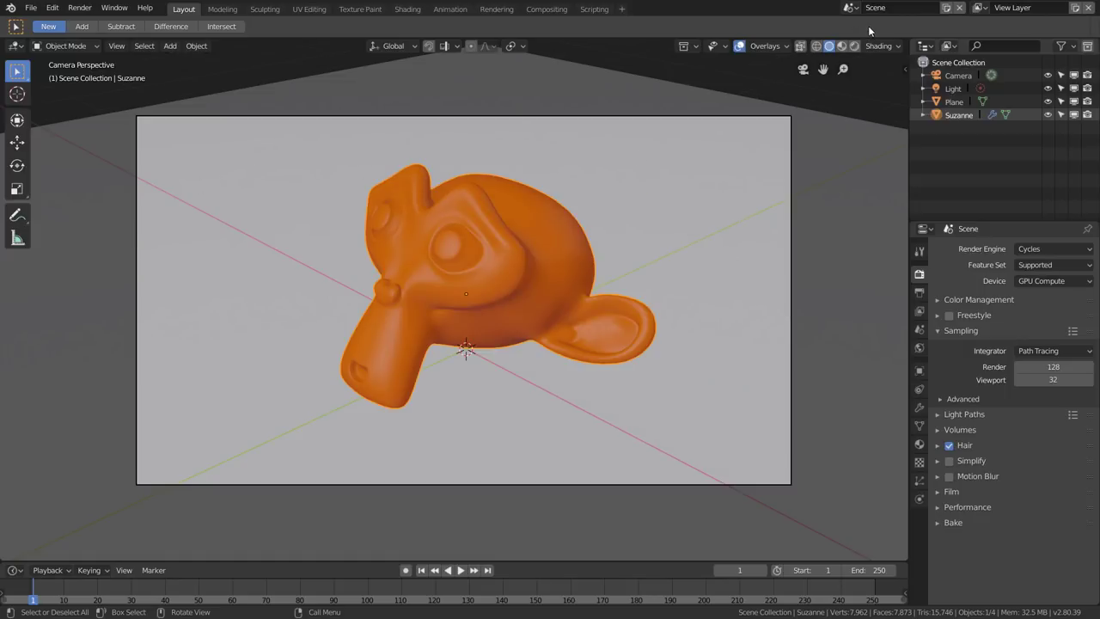
click(980, 8)
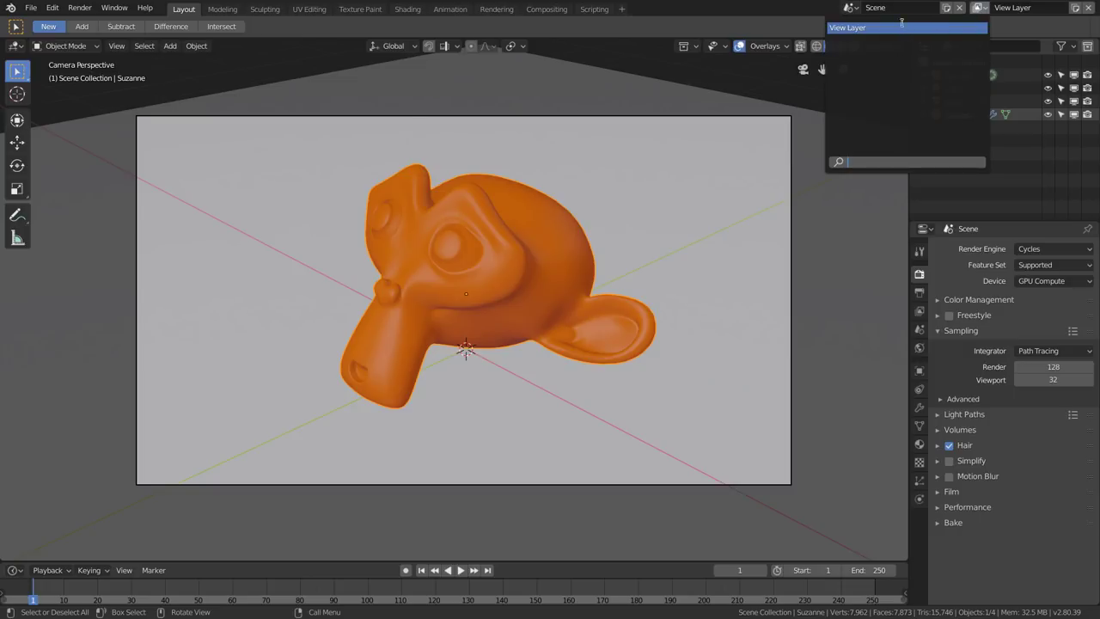
click(1031, 25)
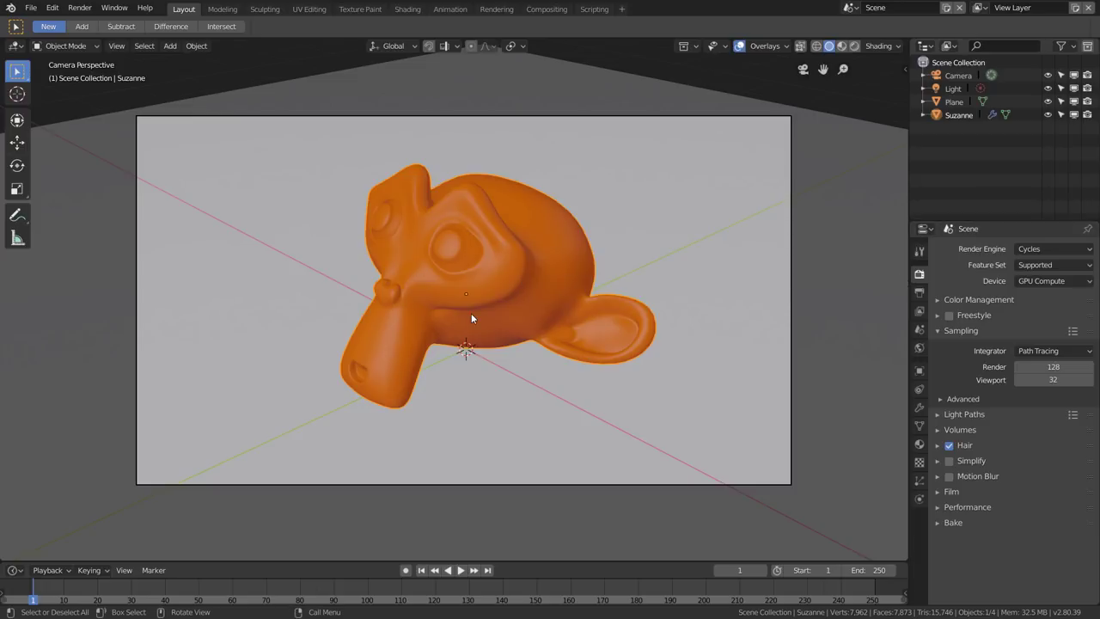
- Create two new collections named 'Suelo' and 'Suzzane'
click(1087, 46)
click(1087, 45)
double_click(961, 75)
text(Suelo)
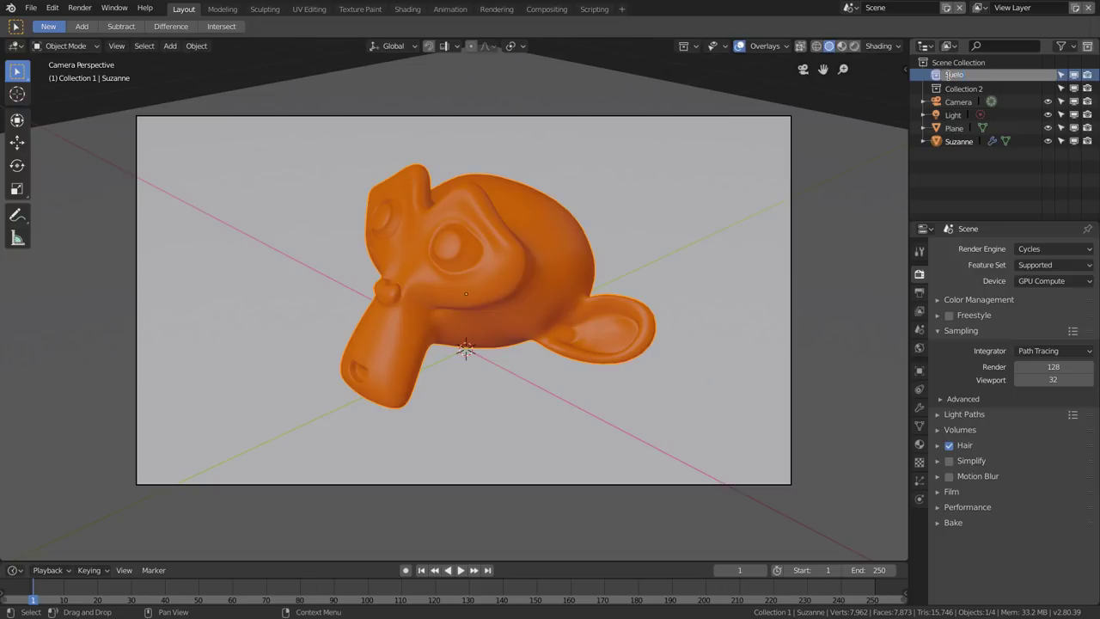
key(Return)
double_click(962, 89)
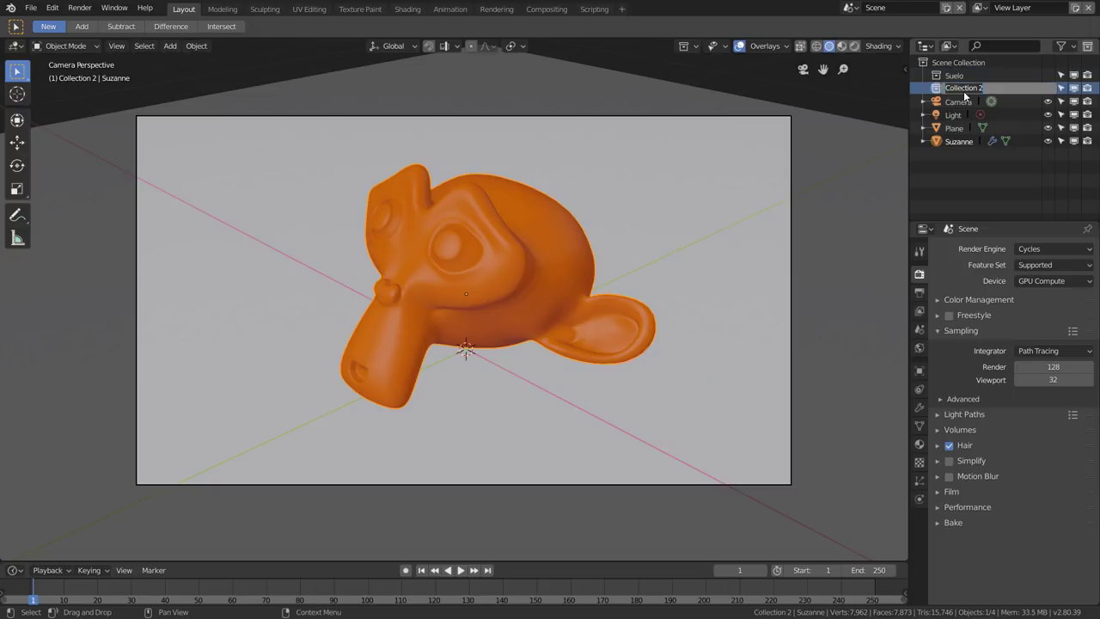
text(Suzzane)
key(Return)
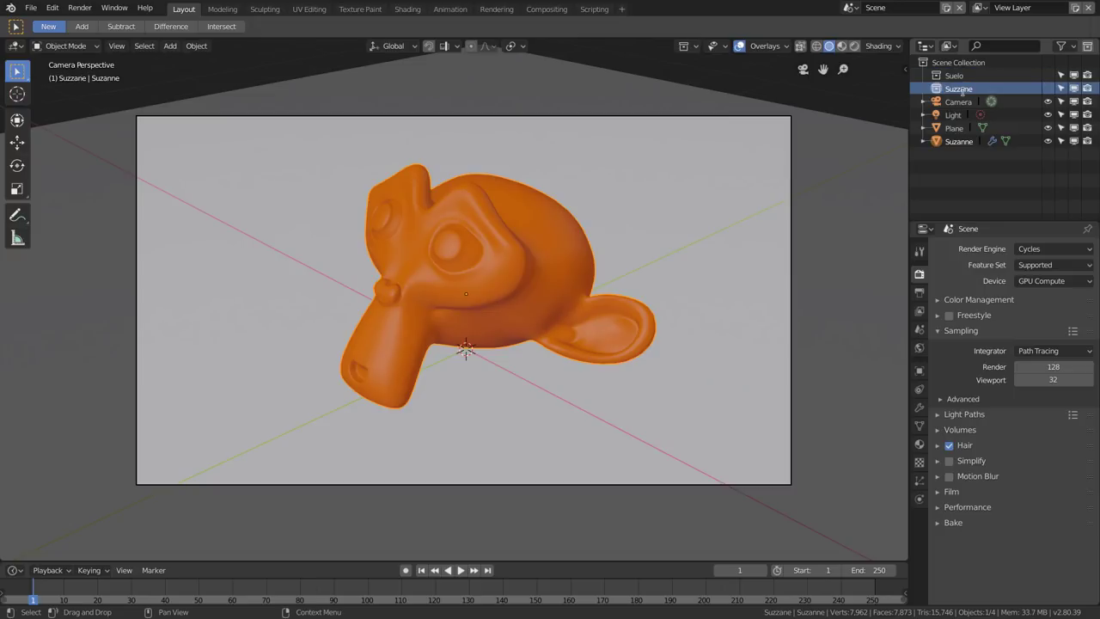
- Move Plane into the Suelo collection and Suzanne into the Suzzane collection
drag(954, 128, 955, 76)
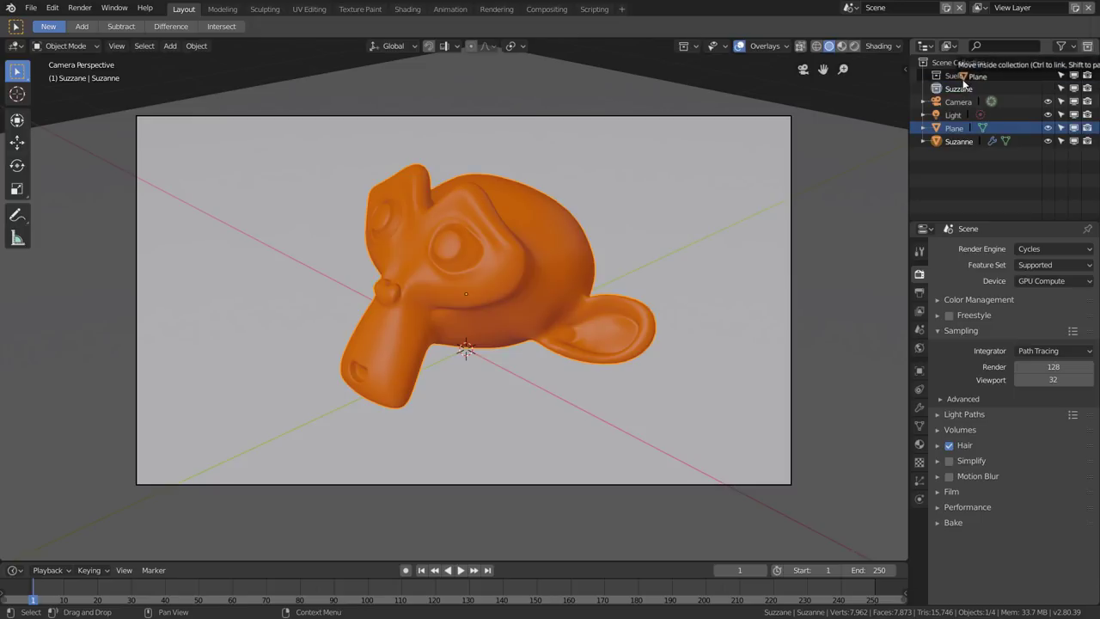
drag(958, 142, 958, 102)
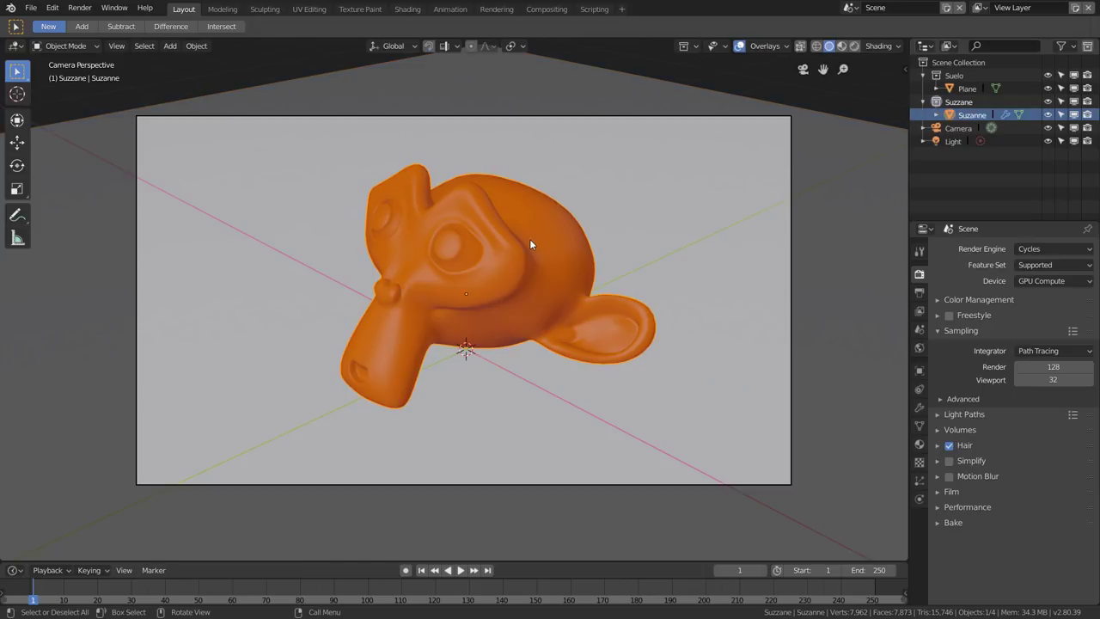
key(m)
- Collapse both collections, rename the view layer 'Suelo', and switch off Render Single Layer
click(923, 75)
click(923, 89)
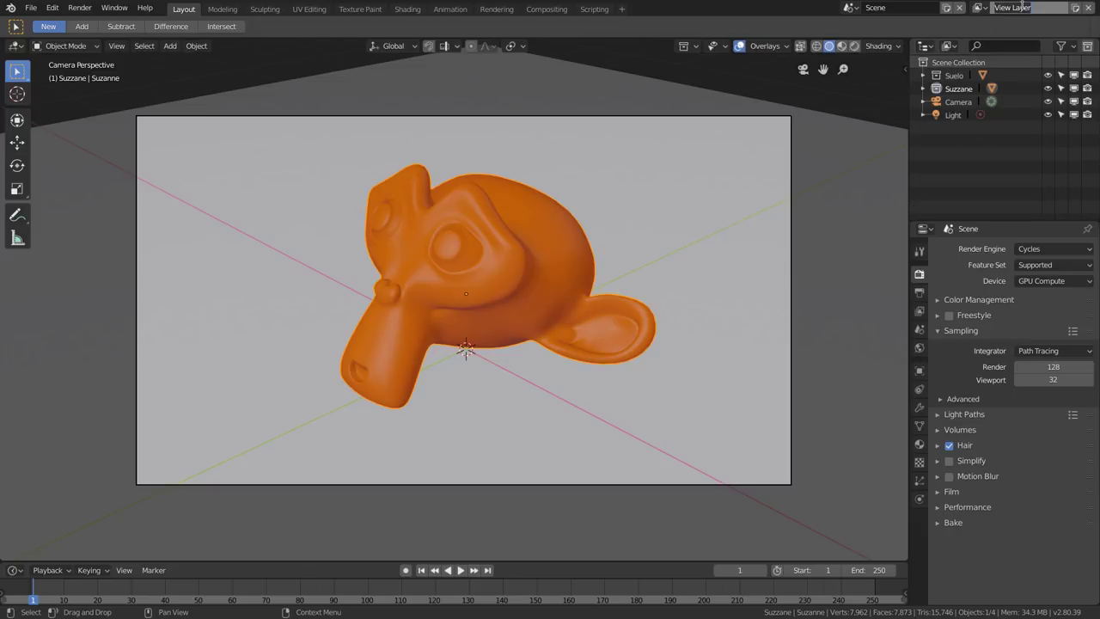
text(Suelo)
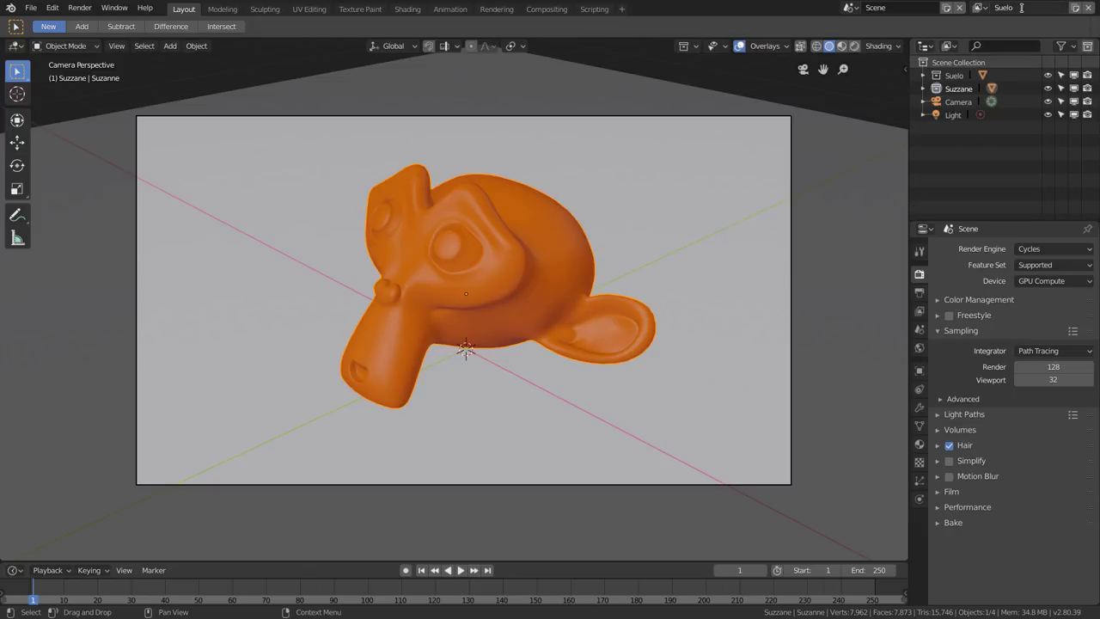
key(Return)
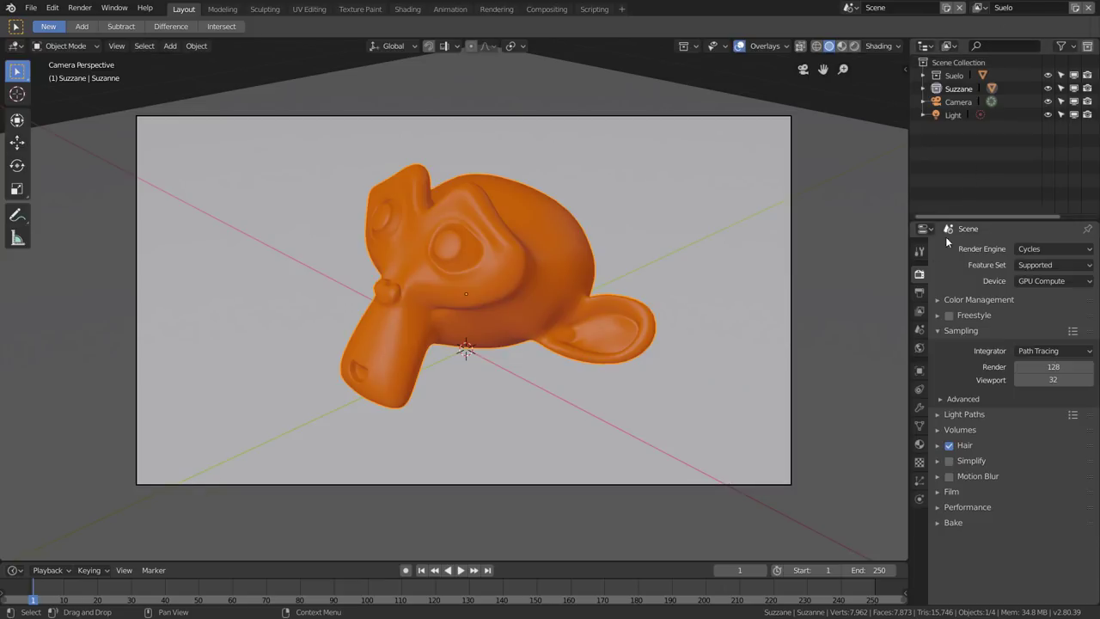
click(920, 311)
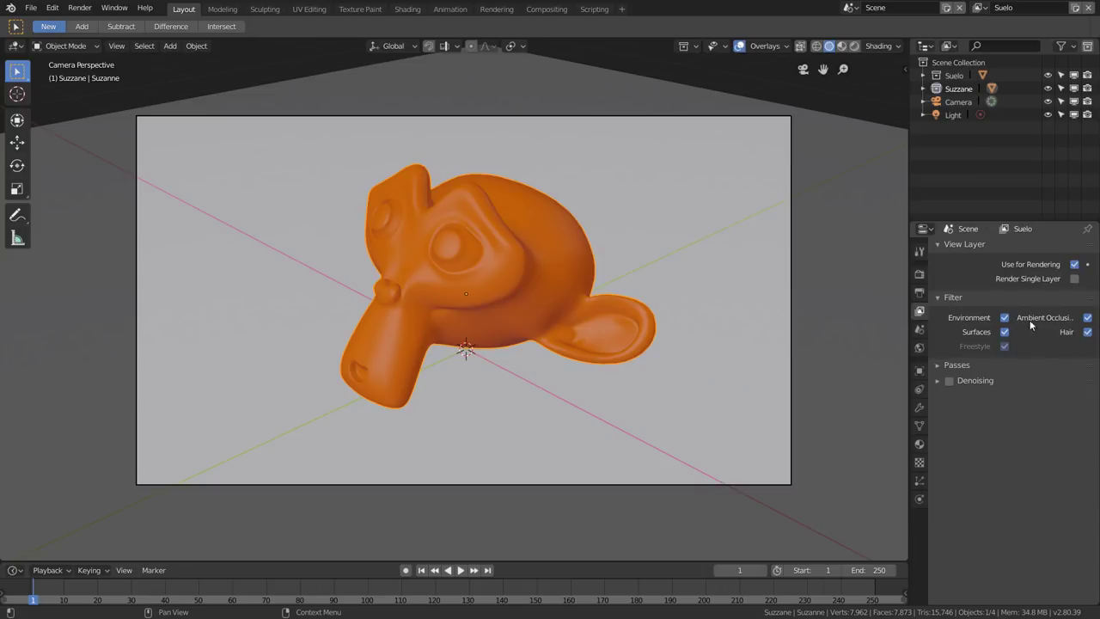
click(1076, 282)
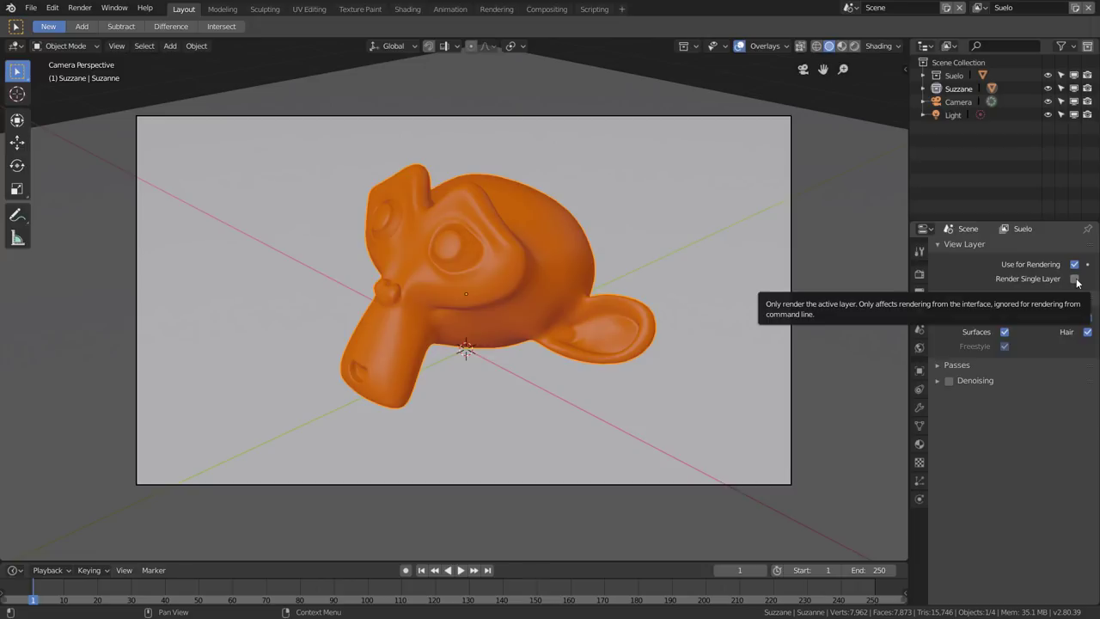
- Expand the Suelo layer's Passes panel, briefly check the Data group, and collapse Cryptomatte
click(962, 368)
click(953, 380)
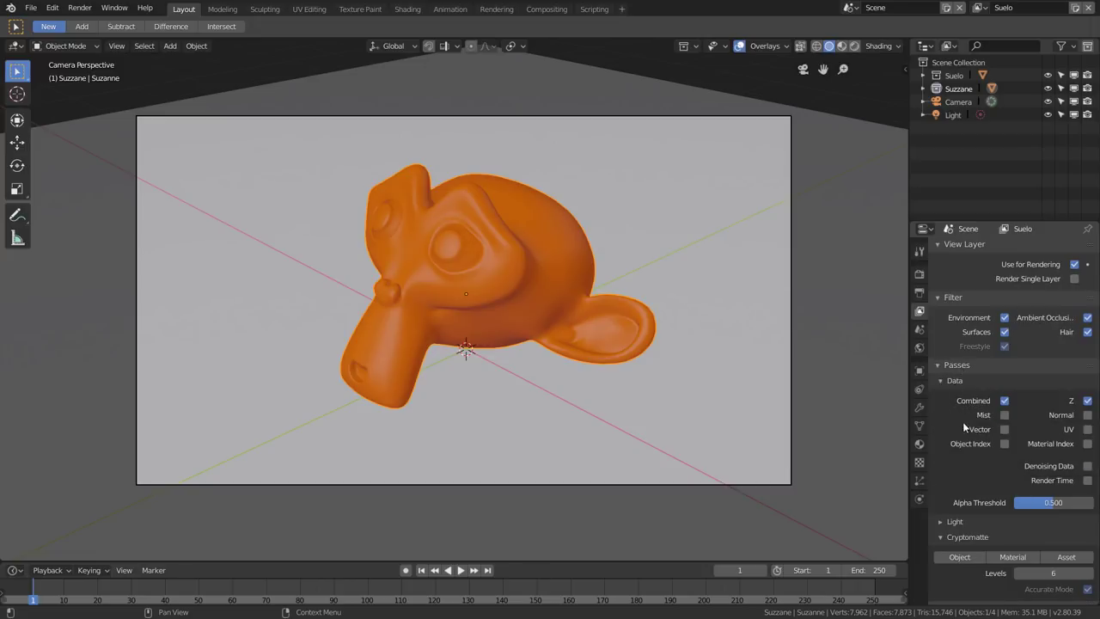
click(953, 381)
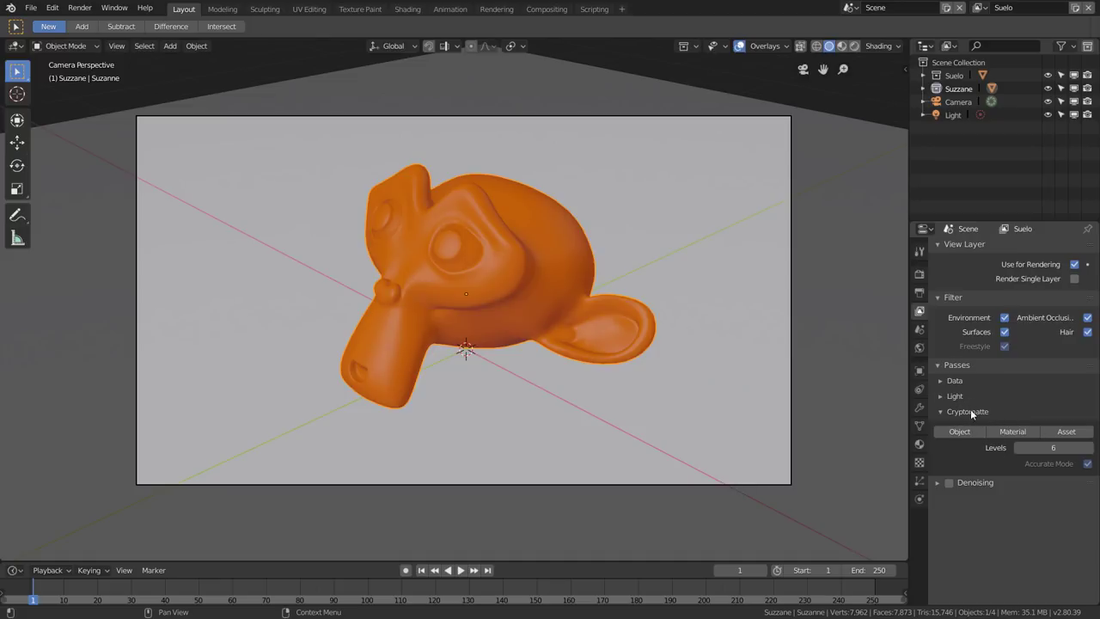
click(971, 413)
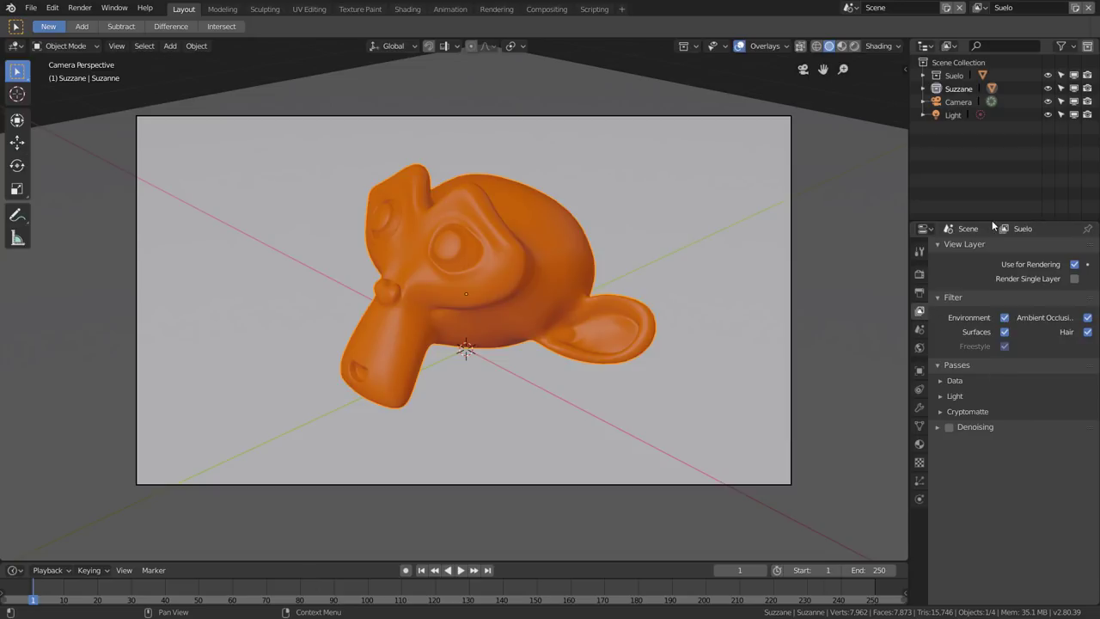
mouse_move(997, 206)
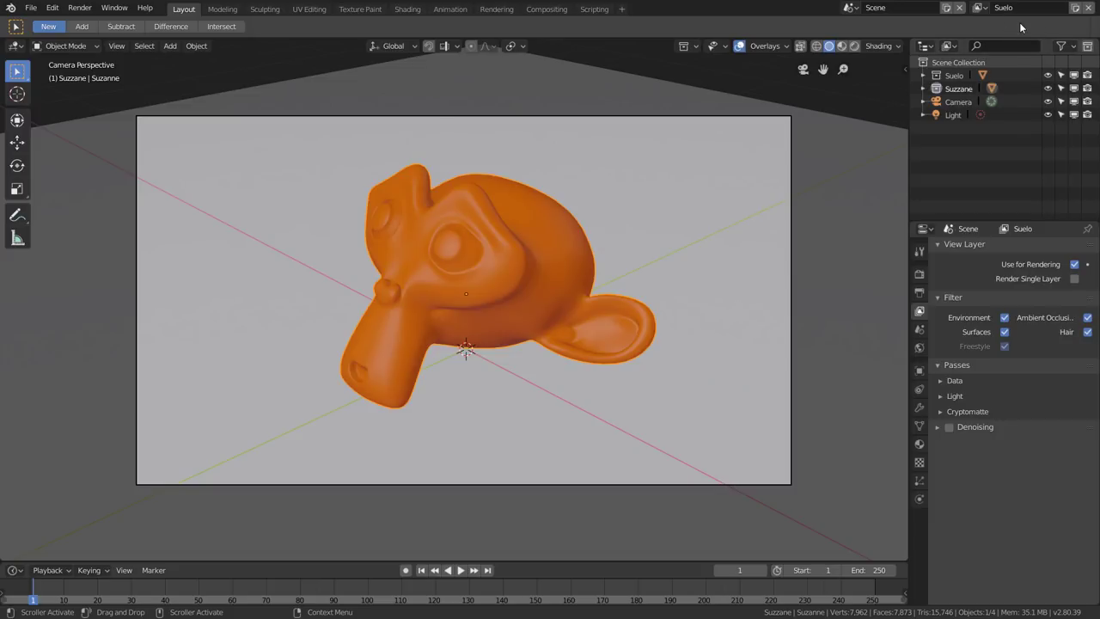
- Add a new view layer named Suzzane, then select the Suelo collection in the Outliner
click(1074, 9)
click(1012, 9)
text(Suzz)
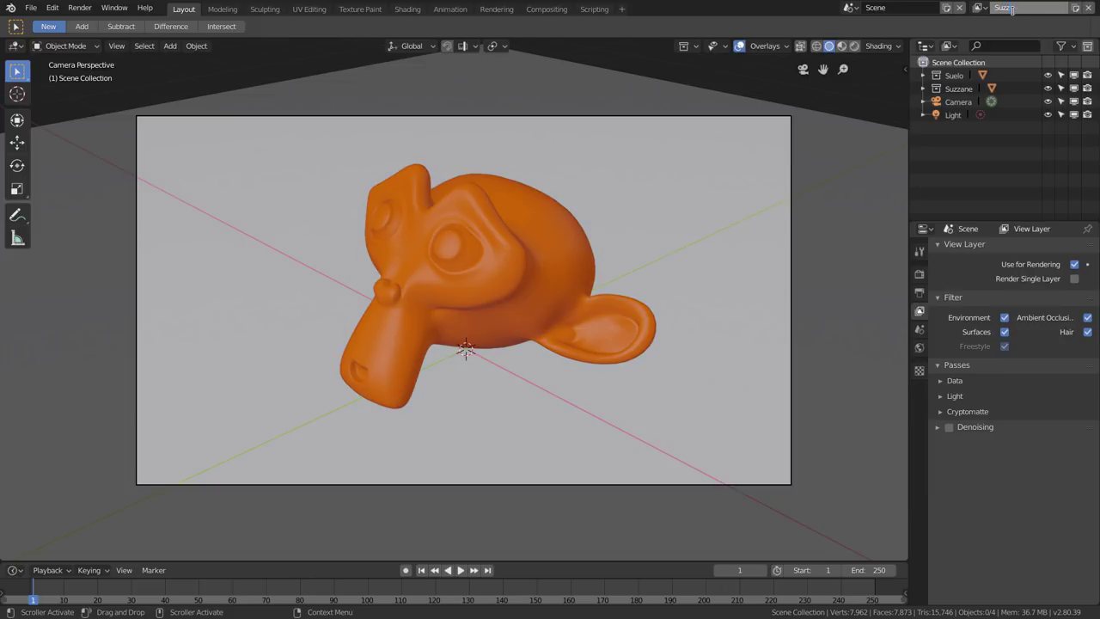
key(Return)
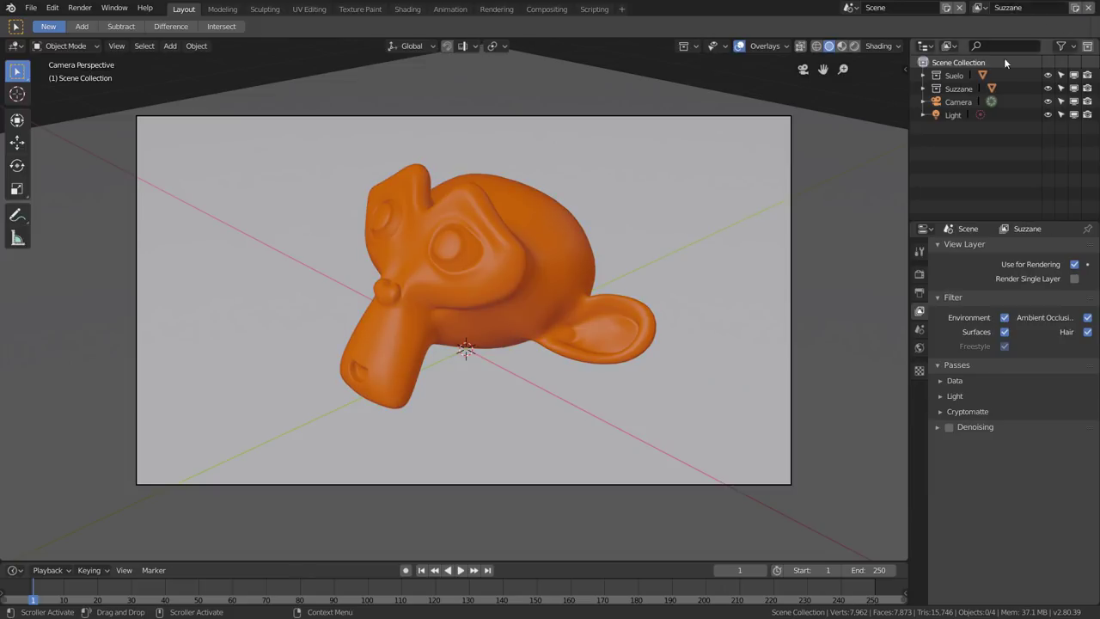
click(956, 77)
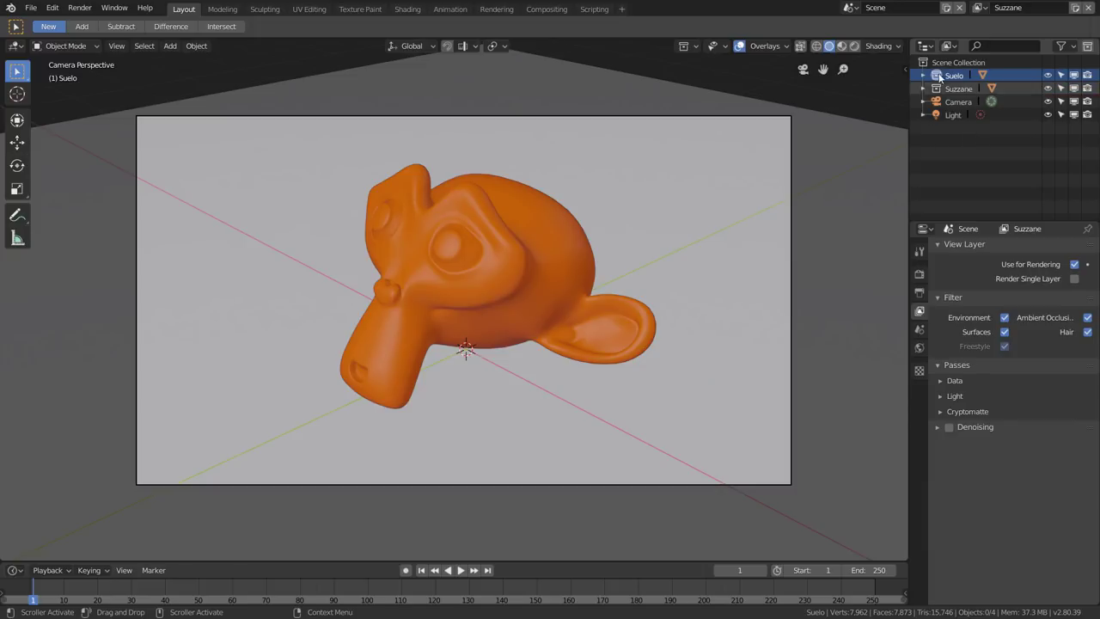
- Switch the Outliner to View Layer mode and exclude the Suelo collection from the Suzzane layer
click(950, 48)
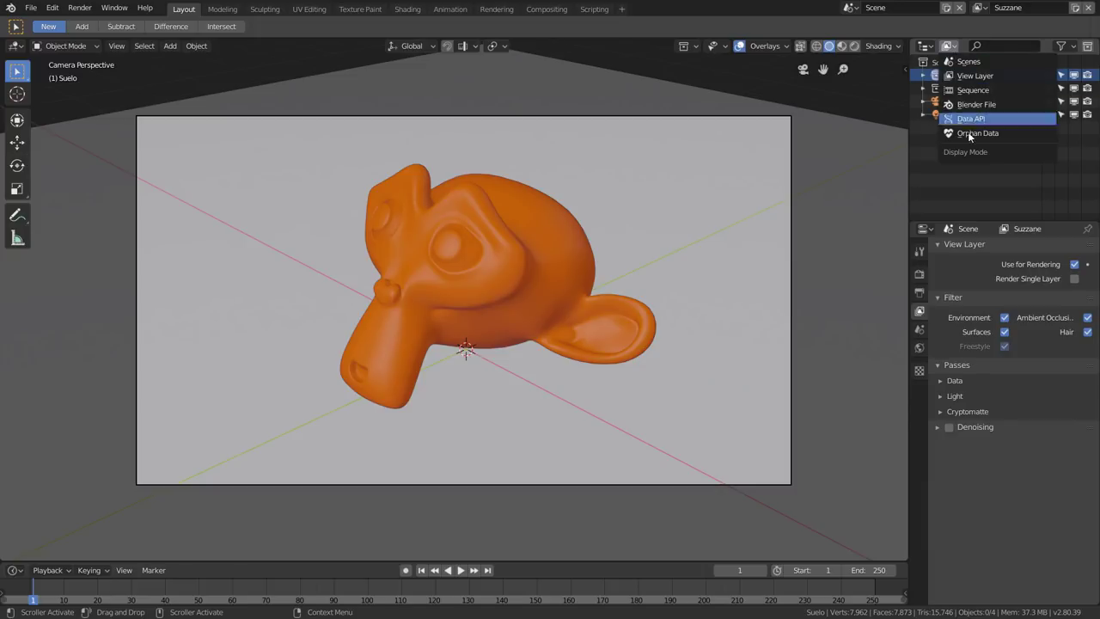
click(1003, 75)
click(949, 77)
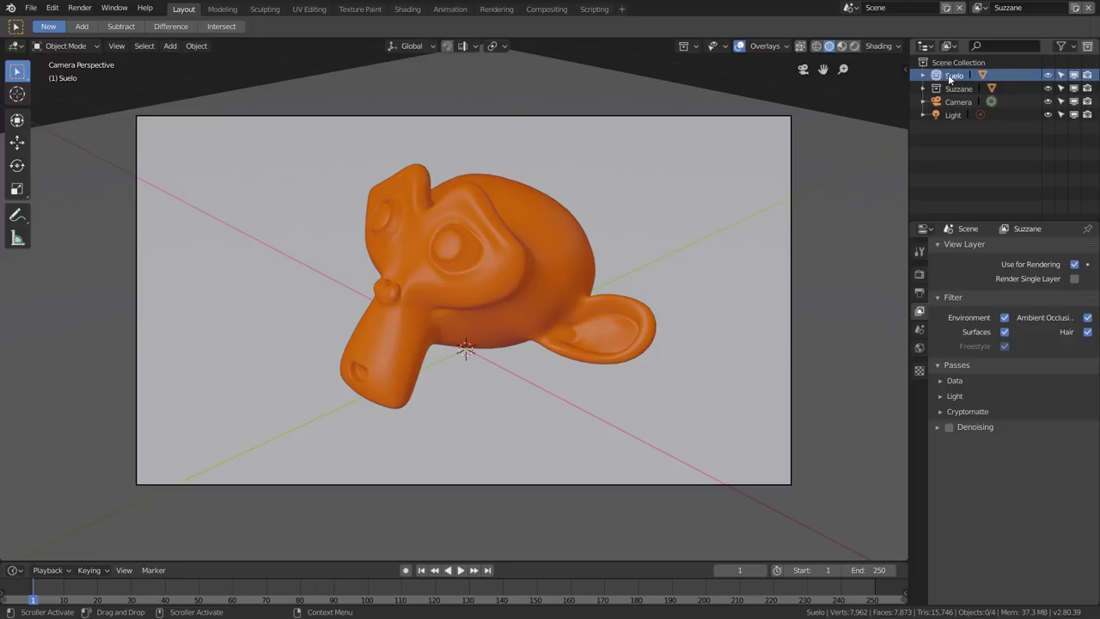
right_click(949, 77)
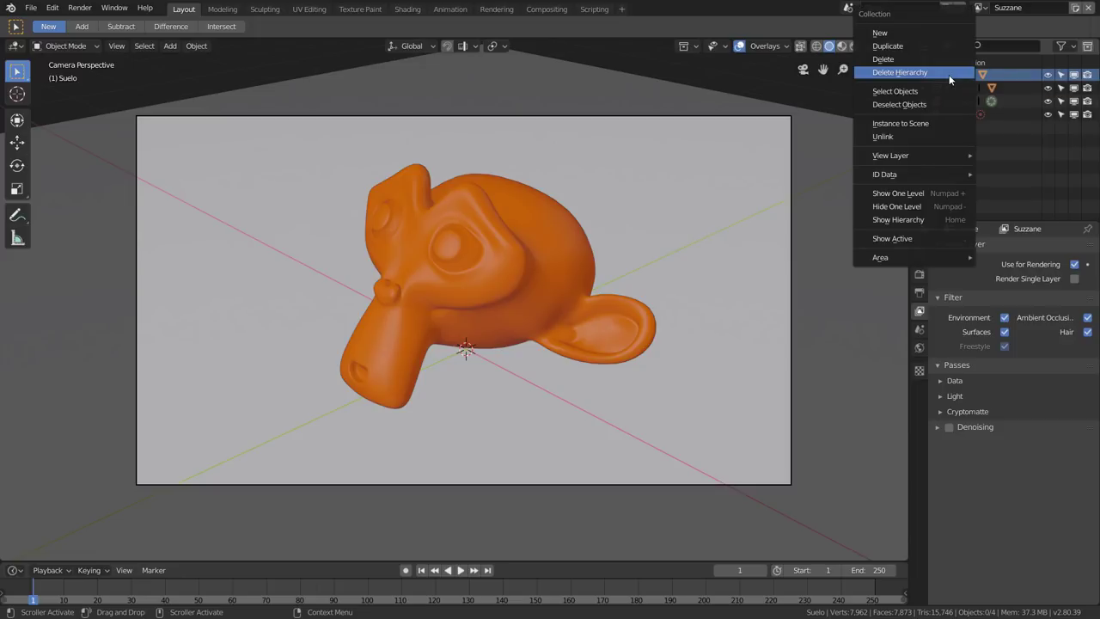
mouse_move(890, 155)
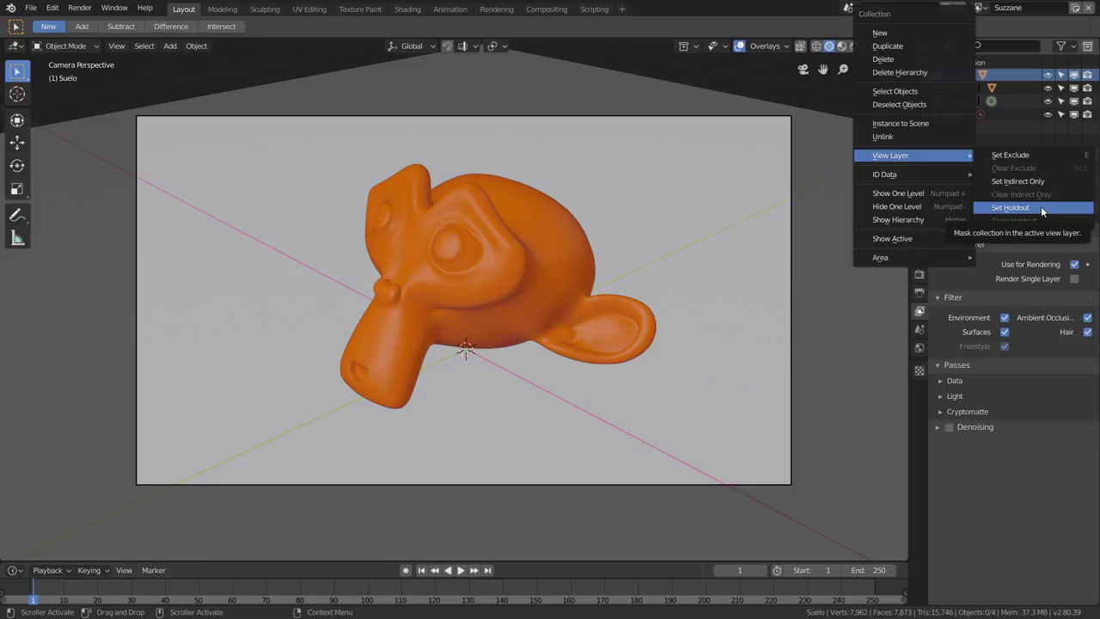
click(1019, 167)
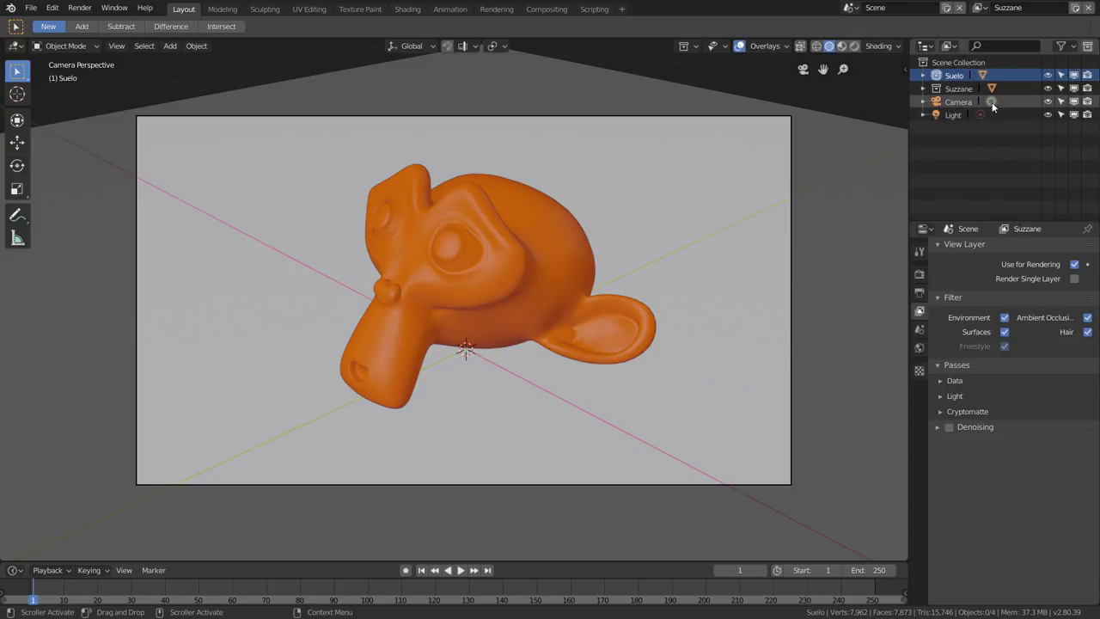
click(960, 89)
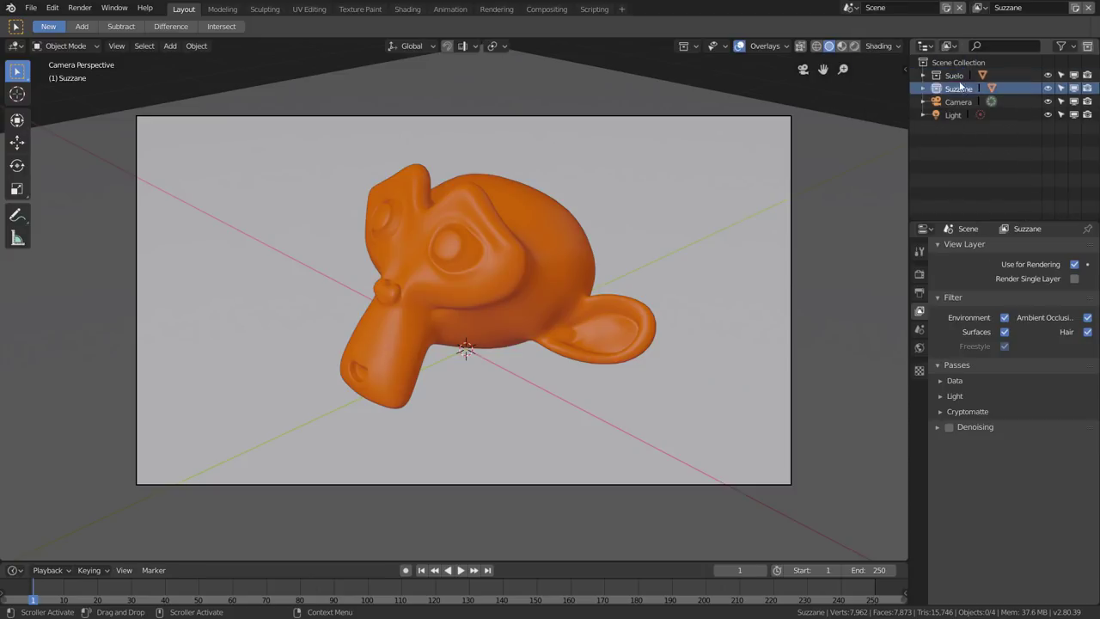
click(959, 76)
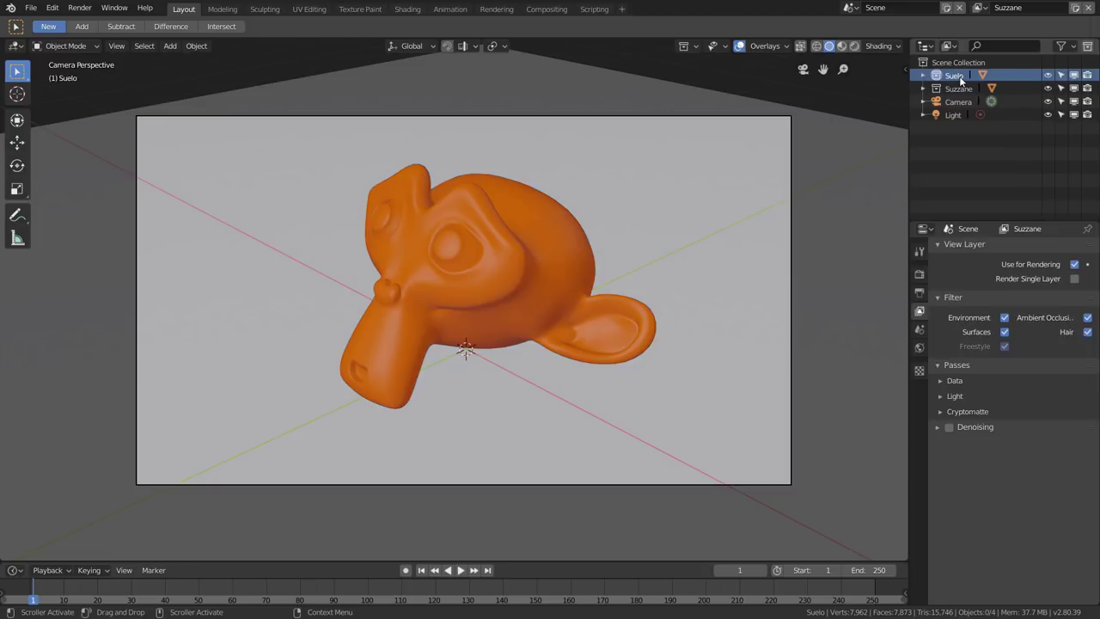
key(Delete)
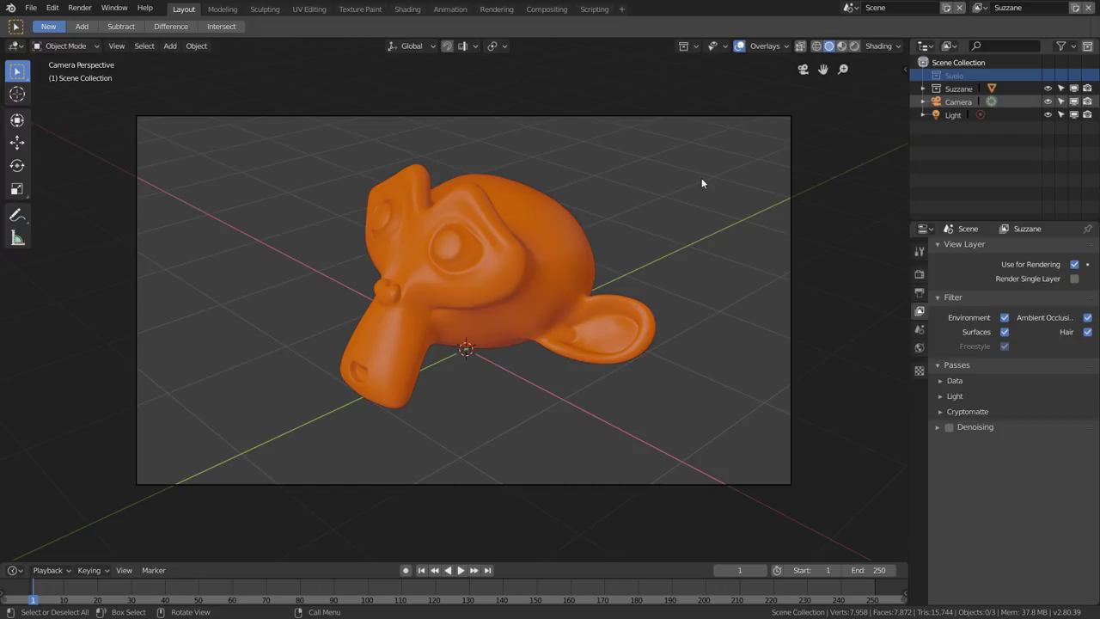
- Re-include the Suelo collection and switch the viewport to Rendered shading
click(954, 77)
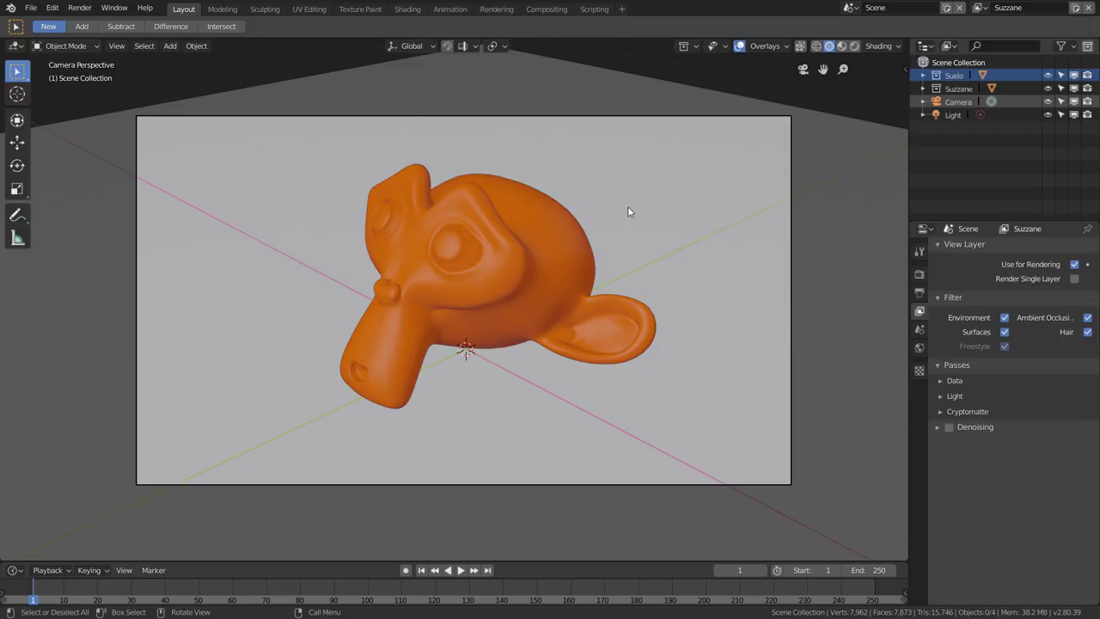
key(z)
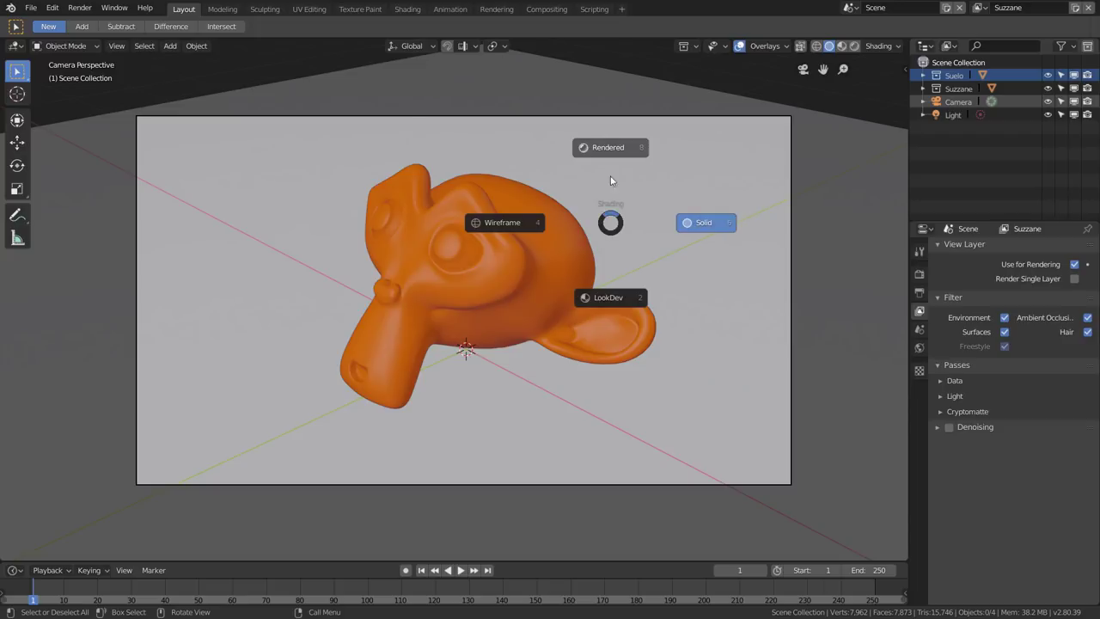
click(608, 156)
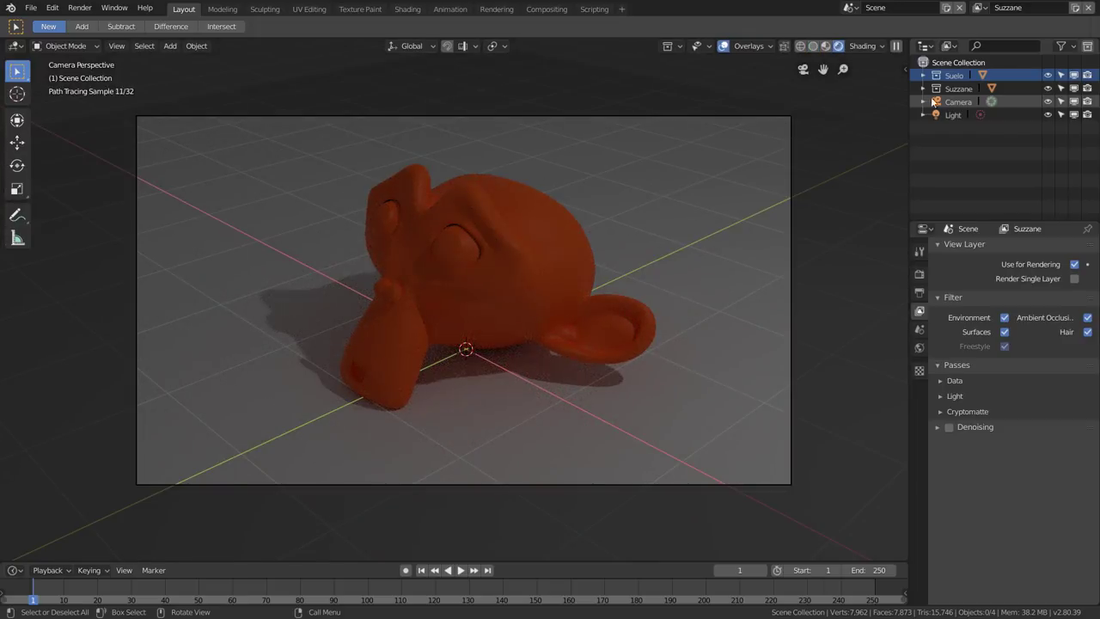
click(952, 76)
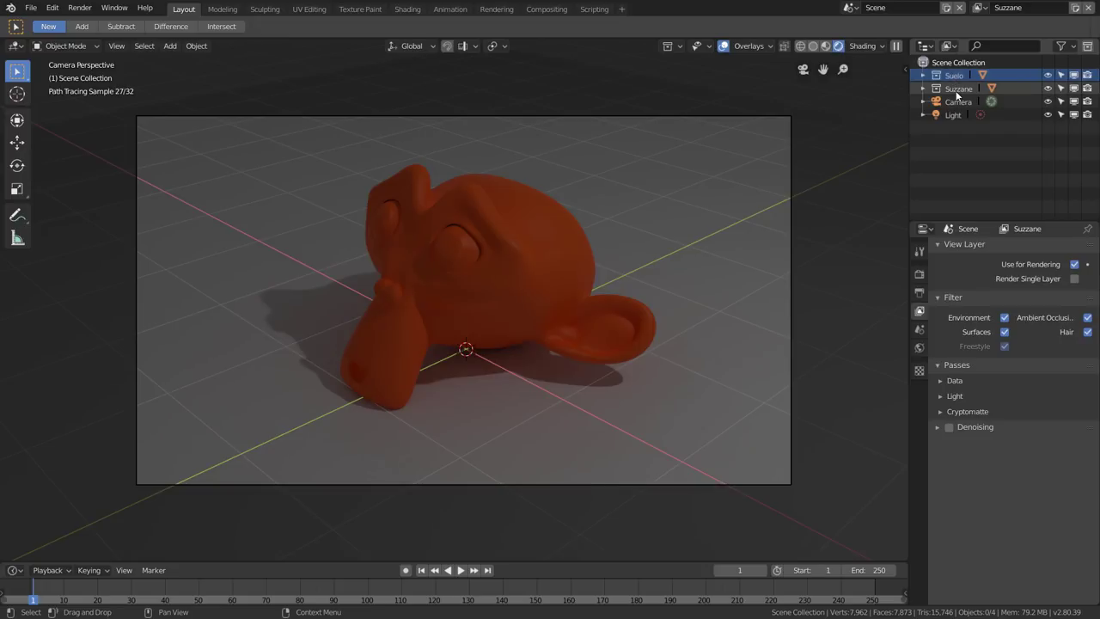
right_click(954, 74)
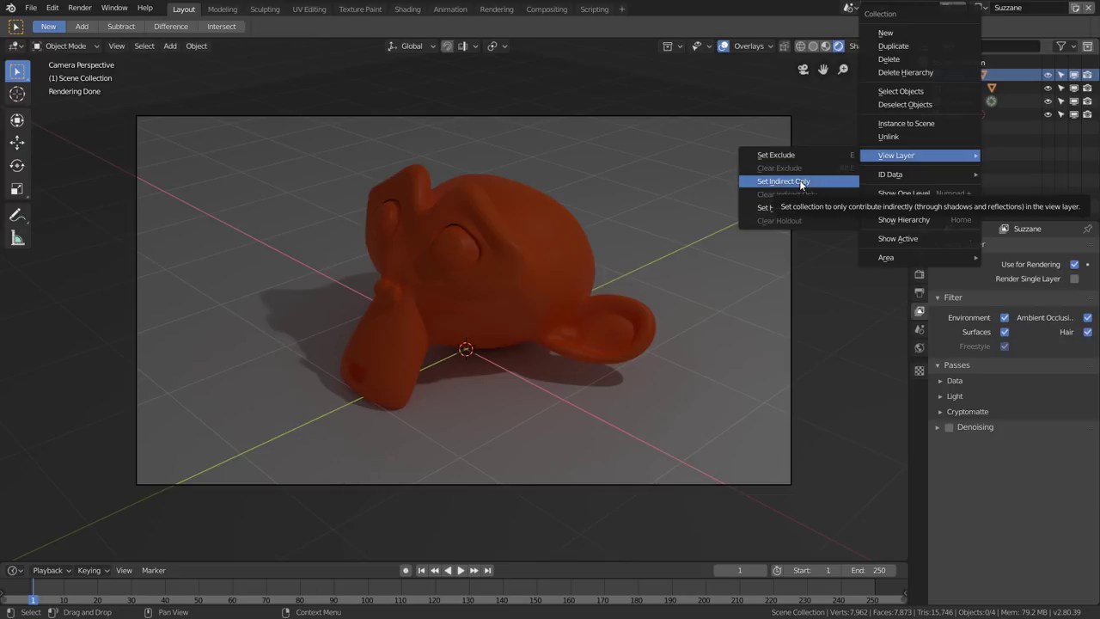
- Set the Suelo collection to Indirect Only in the Suzzane view layer
click(800, 182)
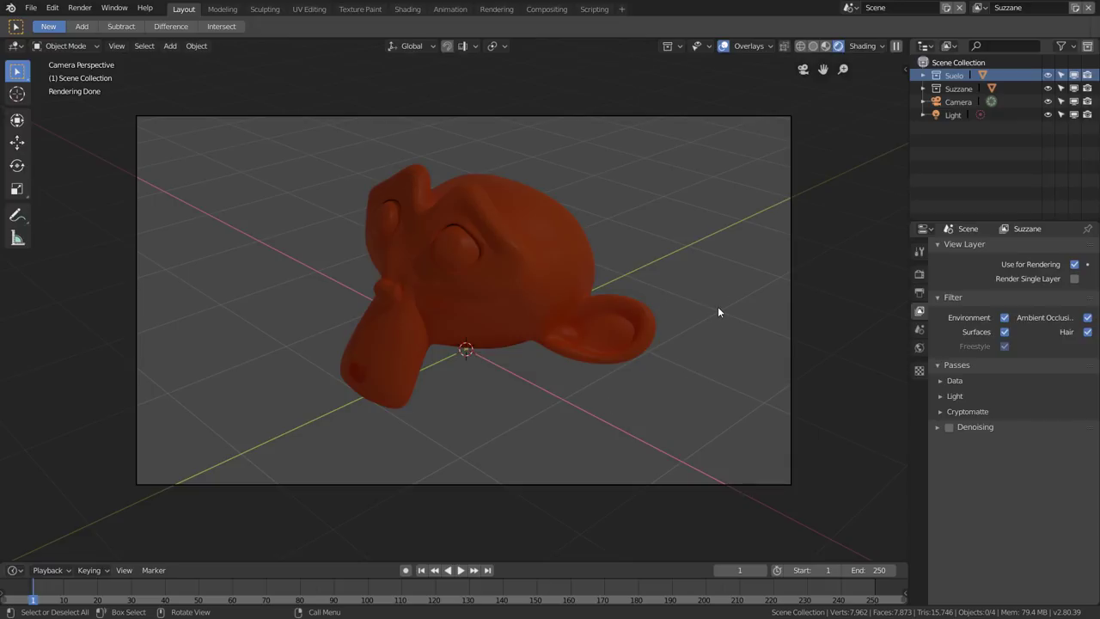
click(980, 7)
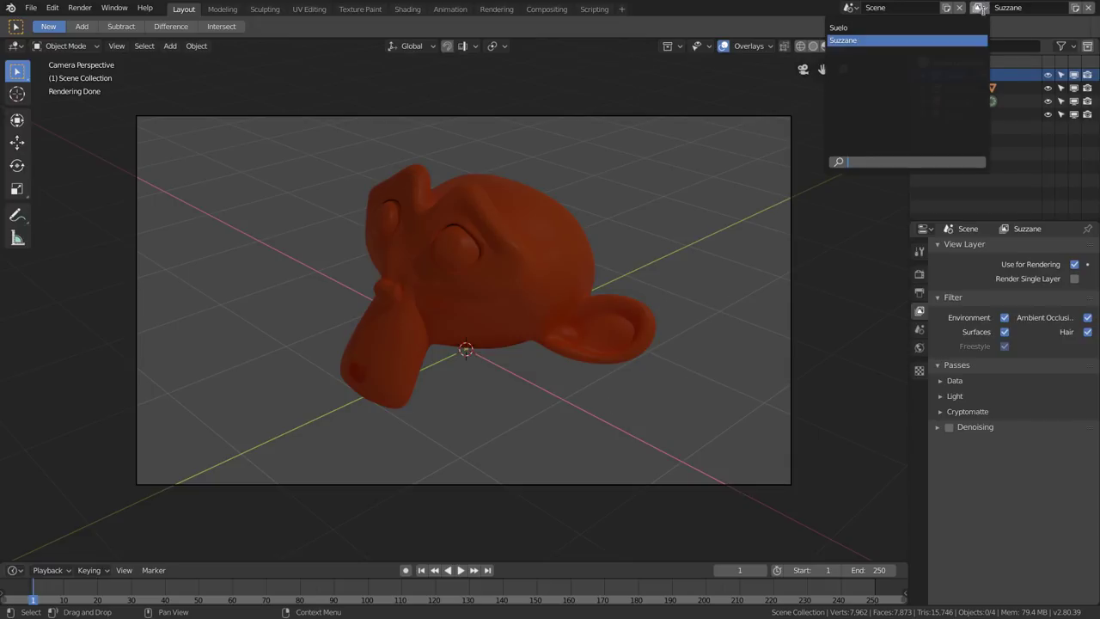
- In the Suelo view layer, set the Suzzane collection to Indirect Only and check the preview without overlays
click(905, 28)
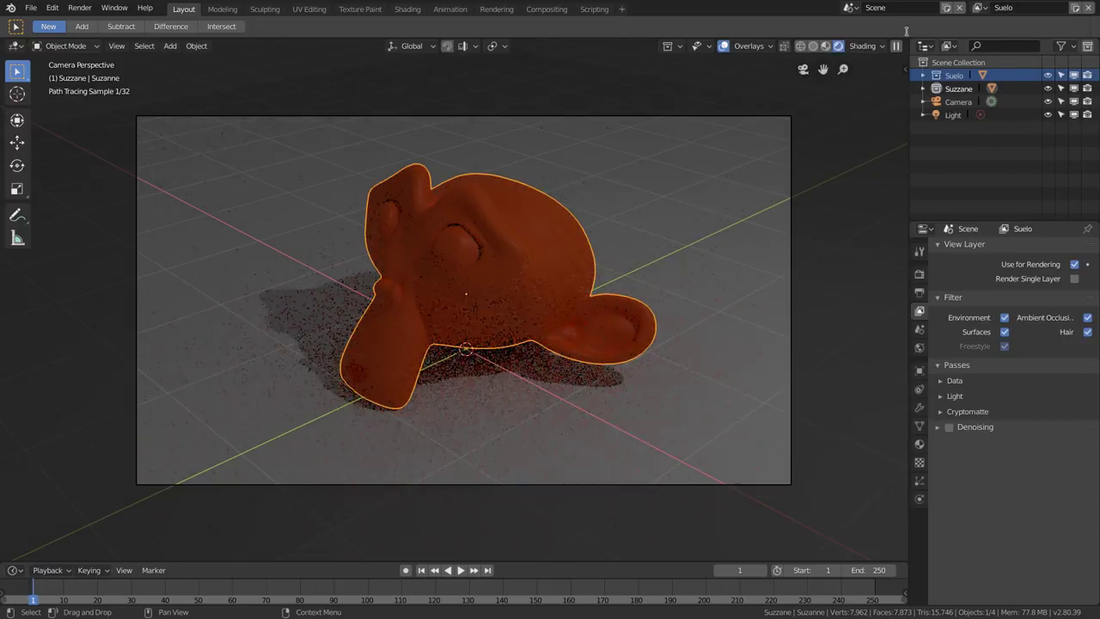
right_click(960, 90)
mouse_move(903, 155)
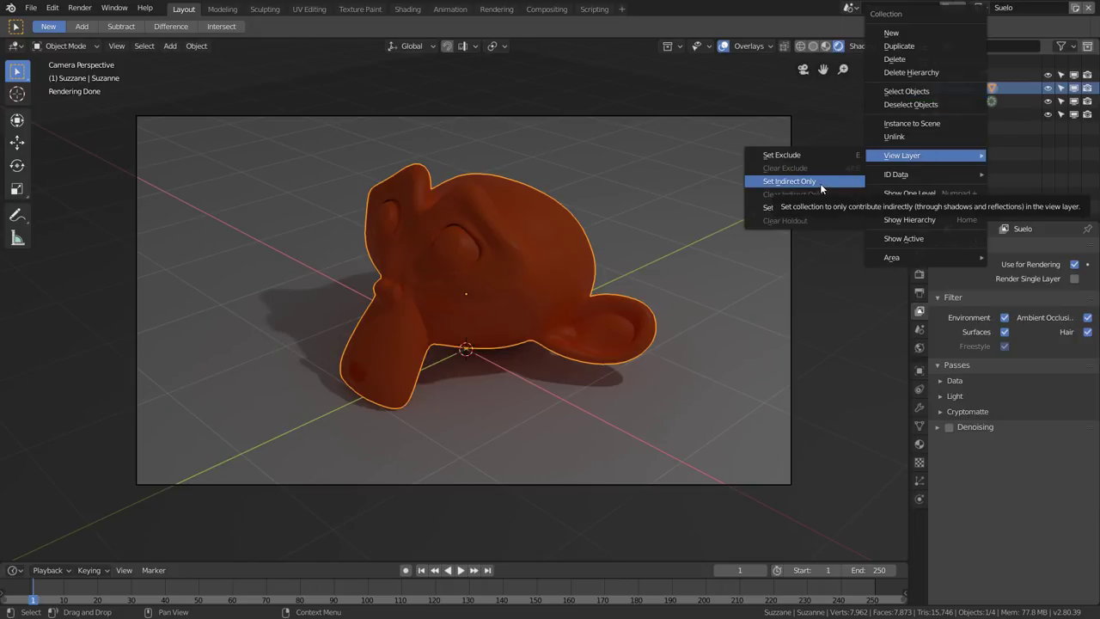
click(820, 183)
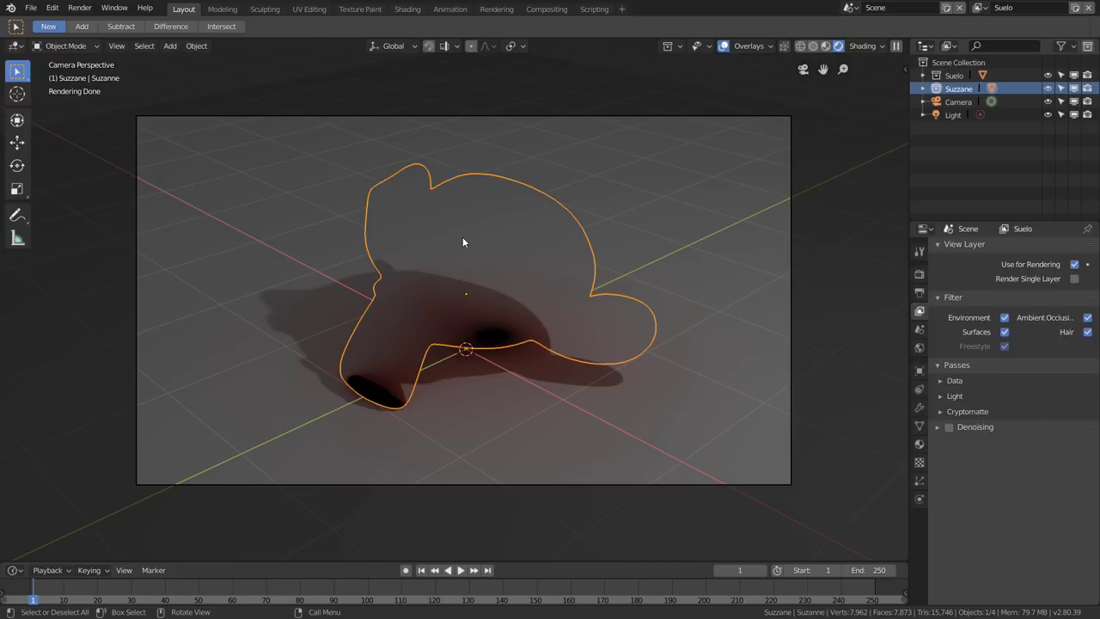
click(724, 49)
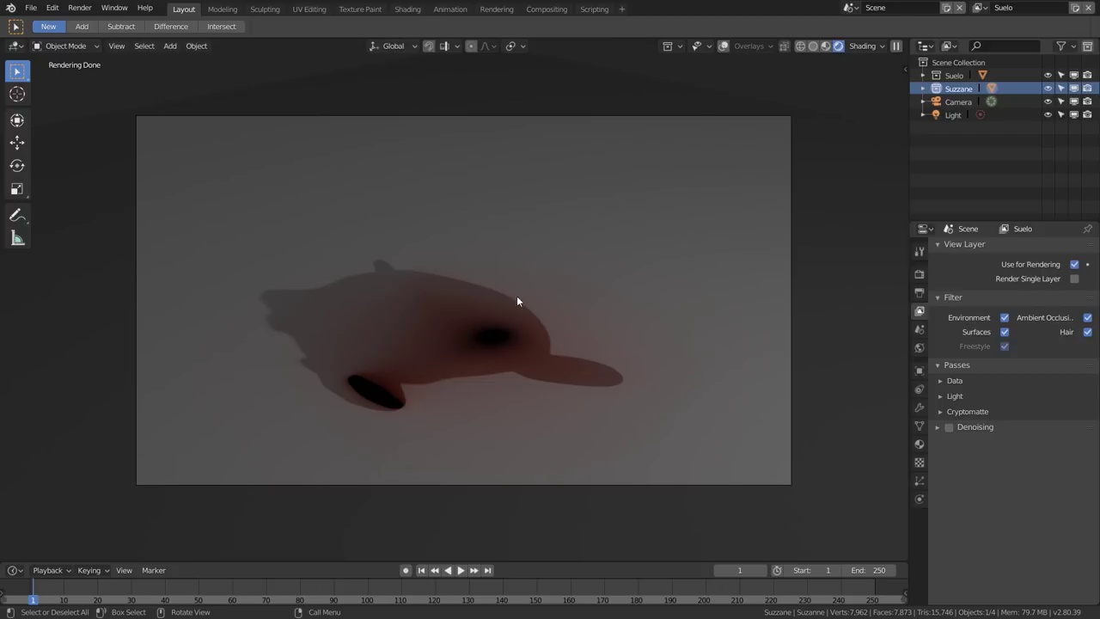
click(723, 47)
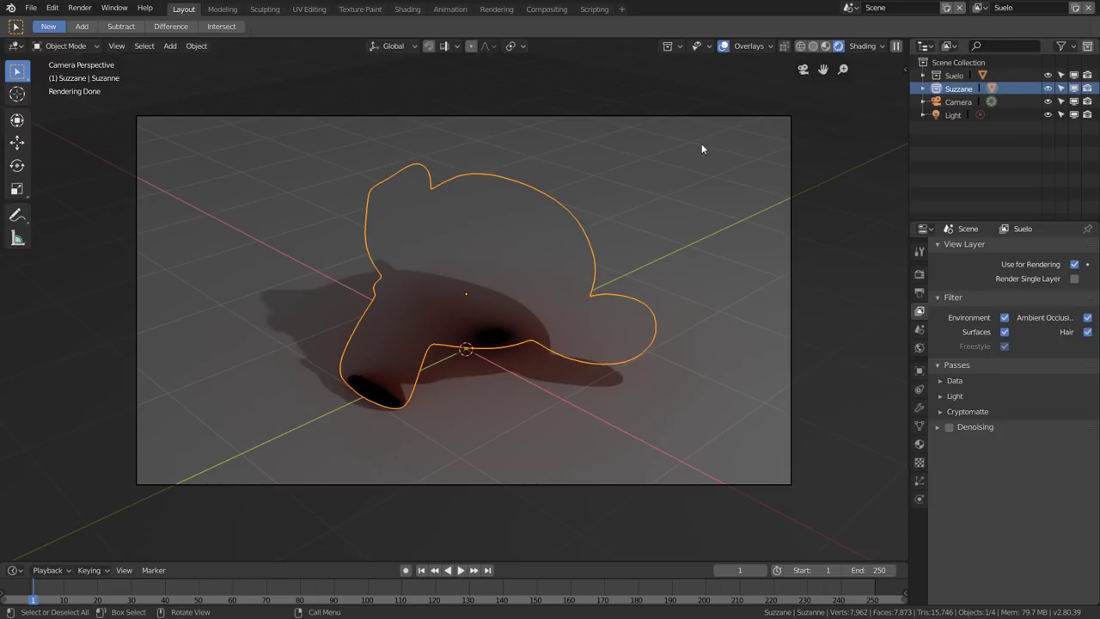
- Turn on Transparent under Film in the Cycles render settings
click(918, 275)
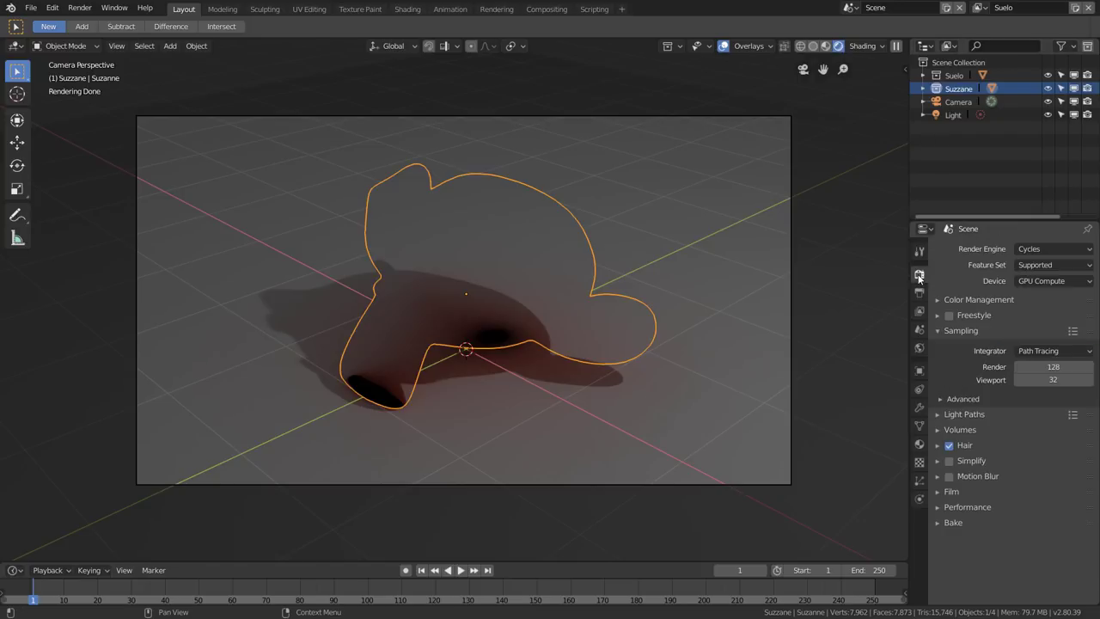
click(937, 491)
scroll(949, 490, down, 2)
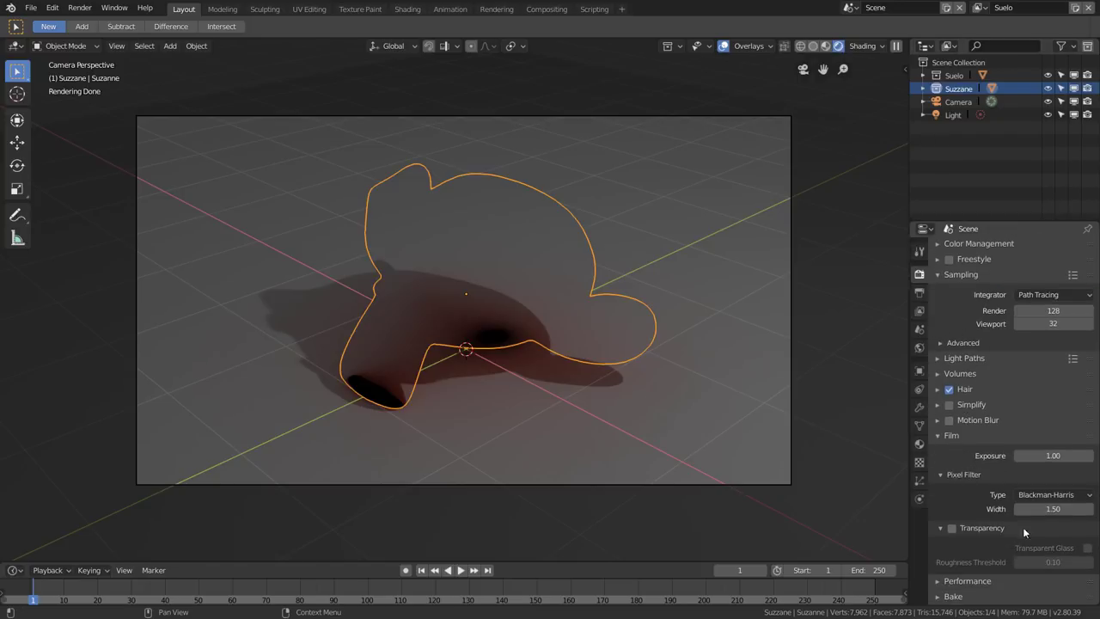
click(950, 530)
click(939, 528)
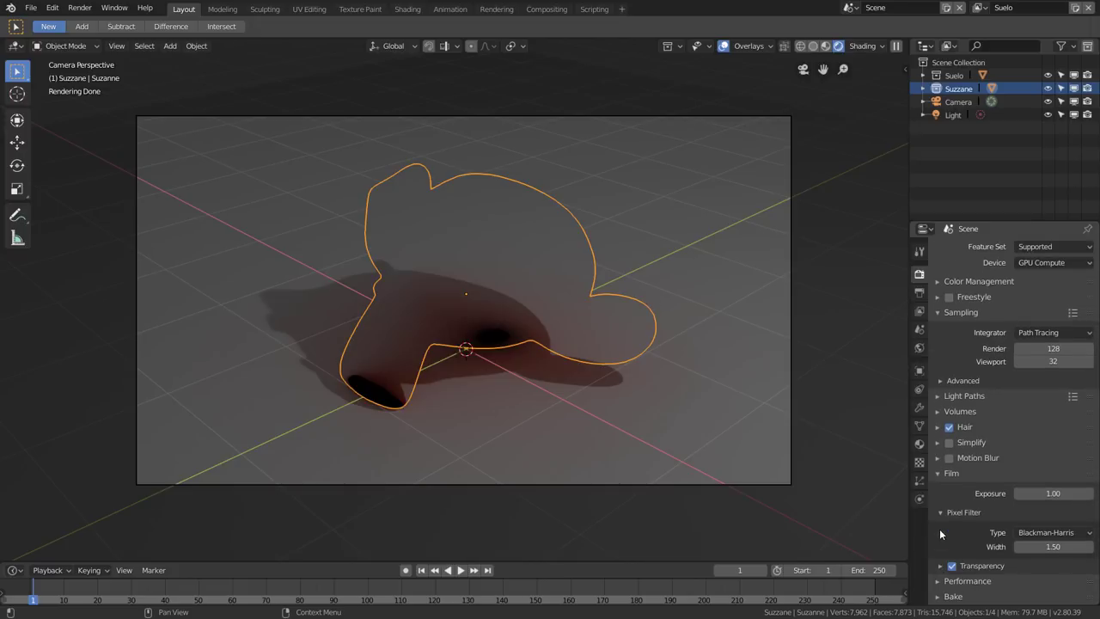
scroll(988, 538, up, 1)
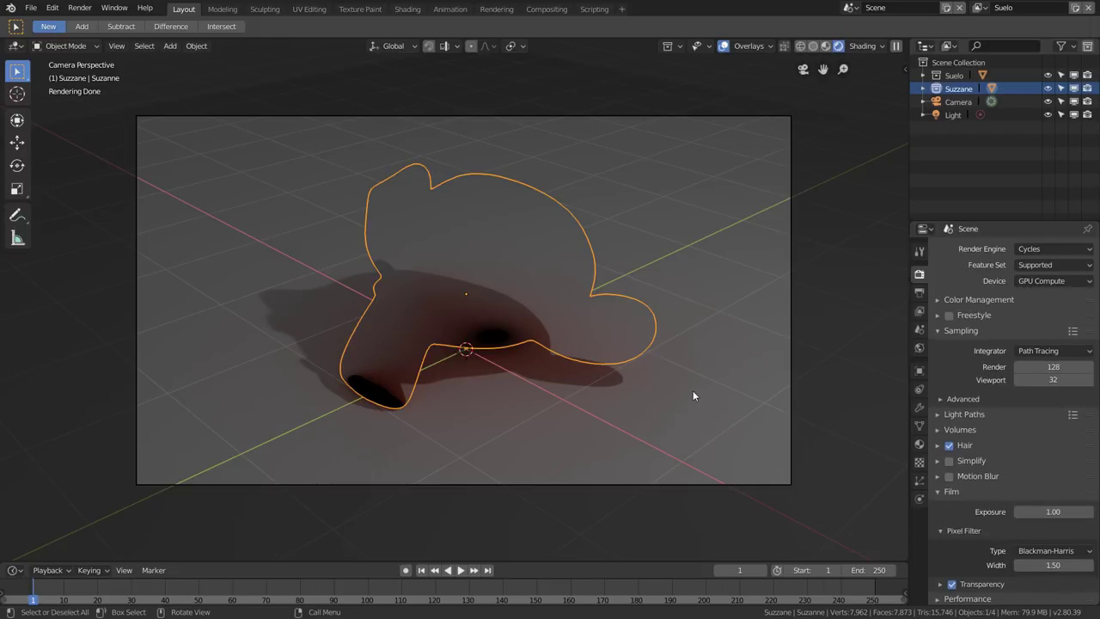
click(938, 492)
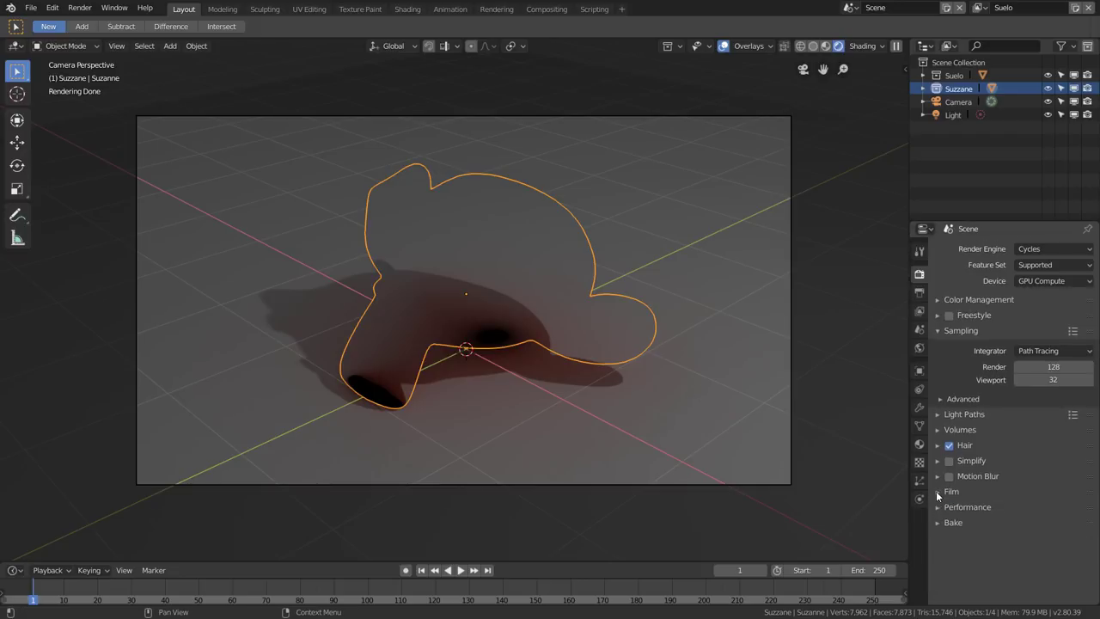
- Set the Suzzane collection to Holdout and clear its Indirect Only in the Suelo layer
right_click(951, 96)
mouse_move(894, 154)
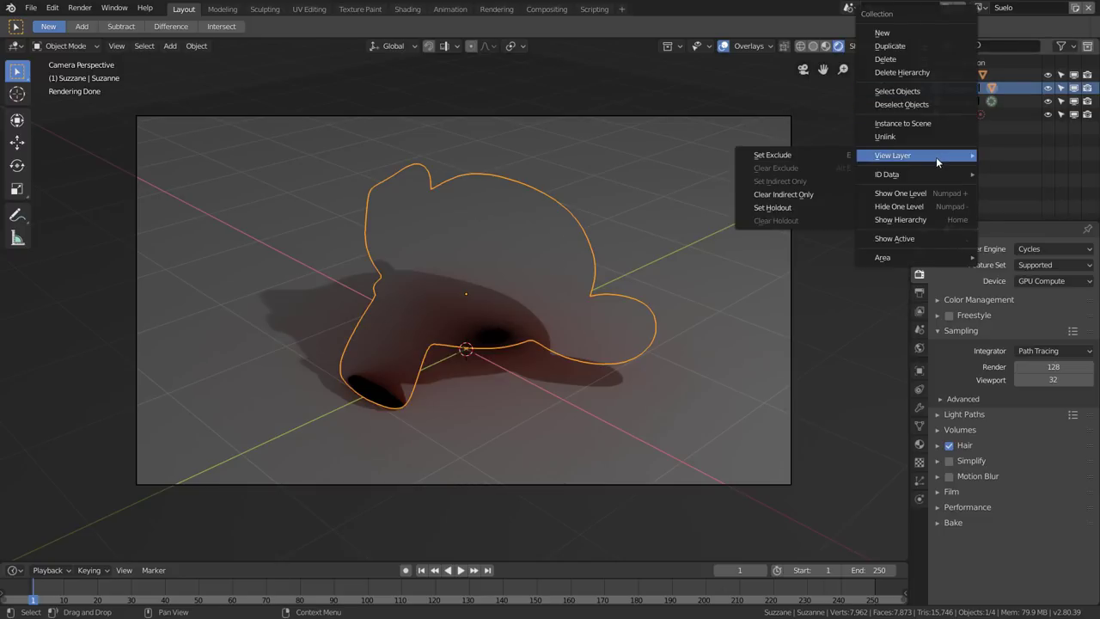
click(819, 206)
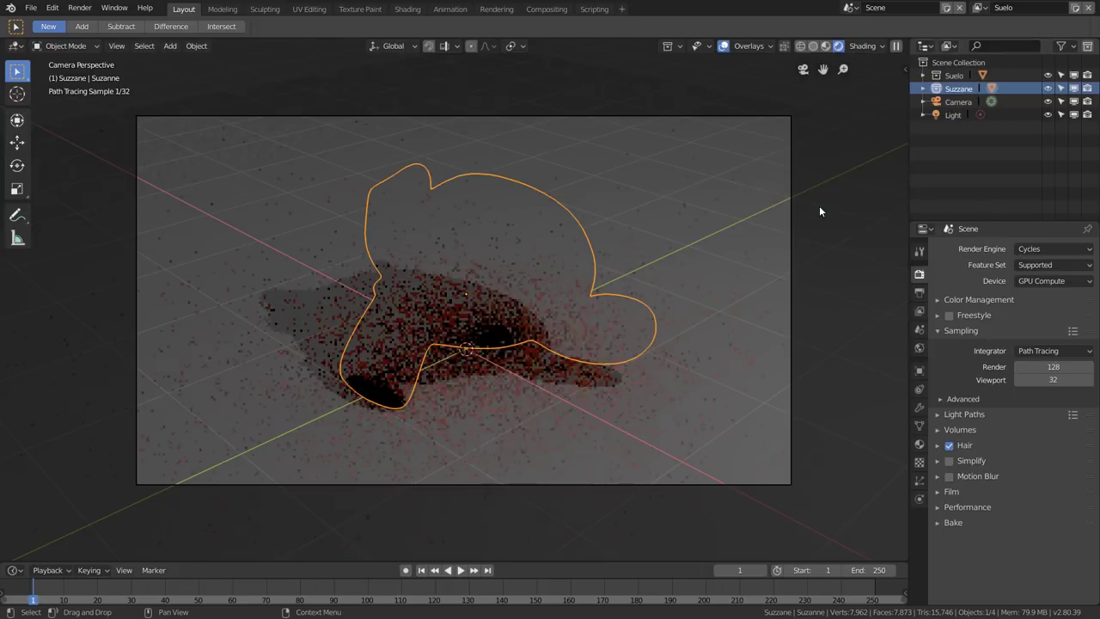
right_click(960, 89)
mouse_move(911, 156)
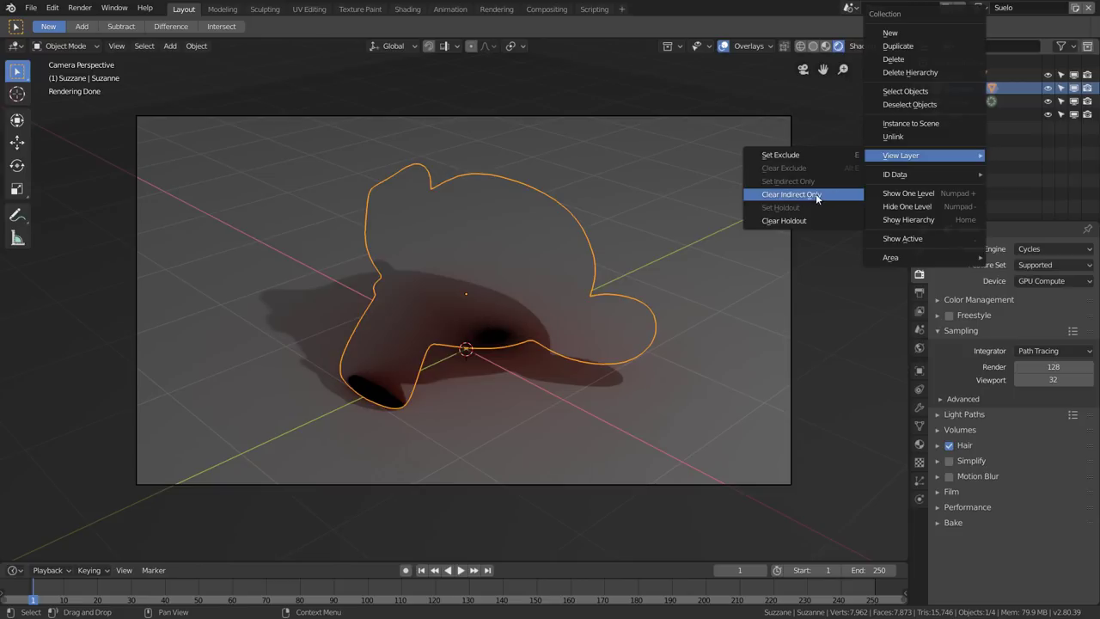
click(815, 194)
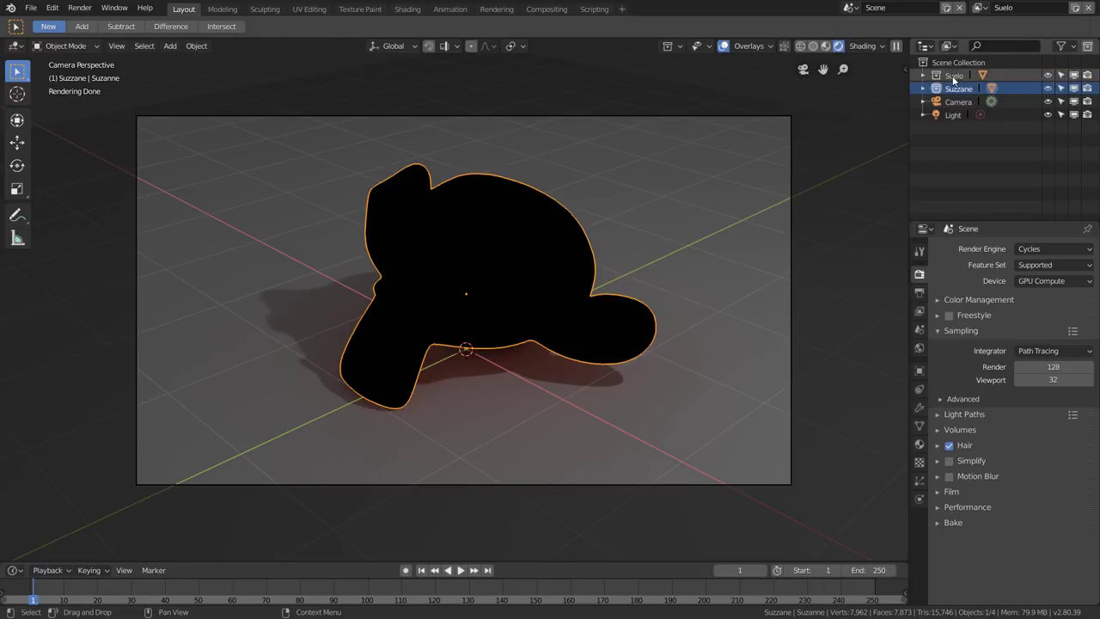
- Enable Render Single Layer for the Suelo view layer and render the frame with F12
click(920, 311)
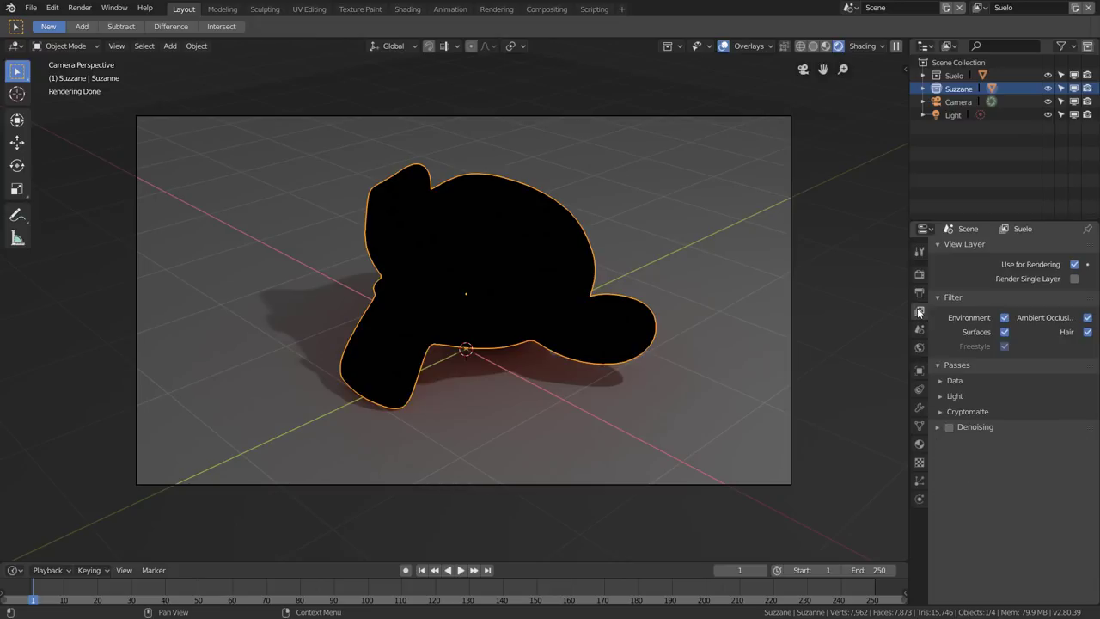
click(1075, 280)
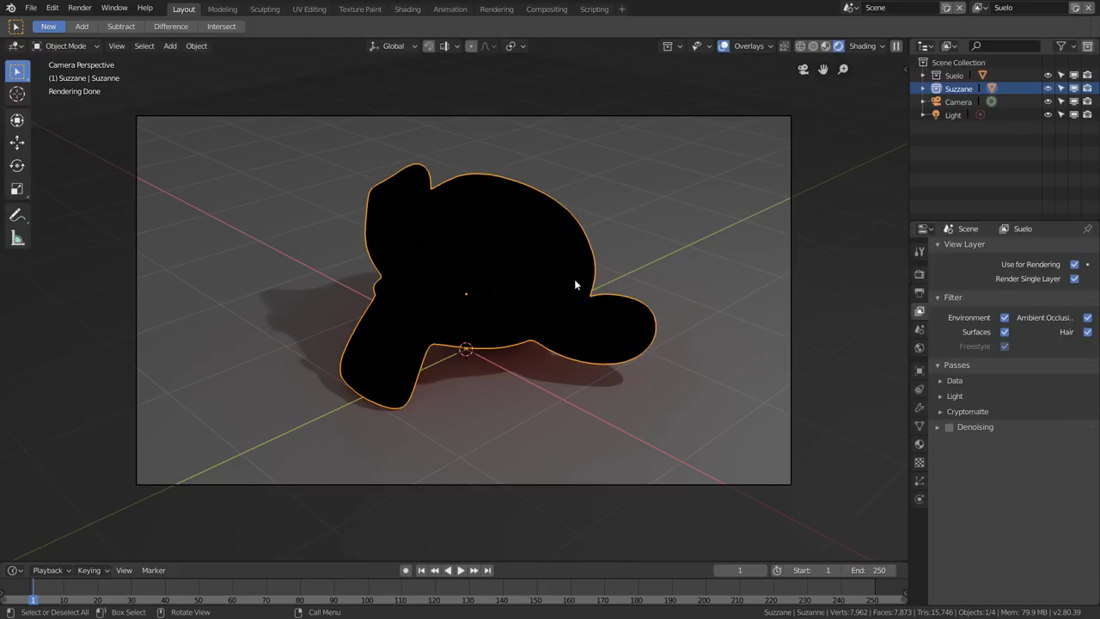
key(F12)
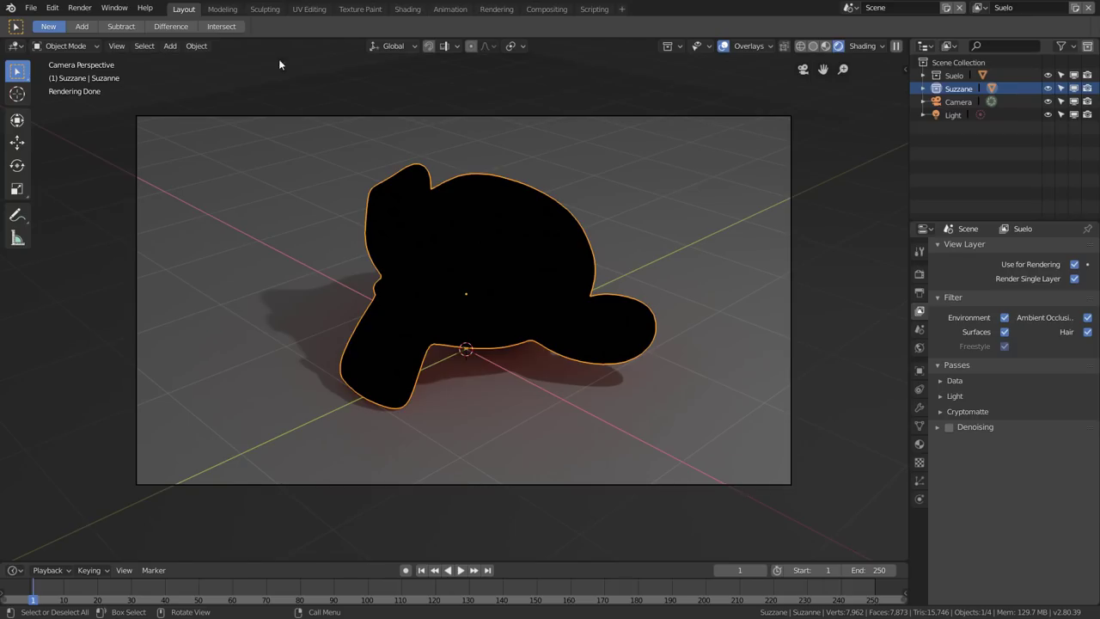
click(84, 10)
mouse_move(104, 101)
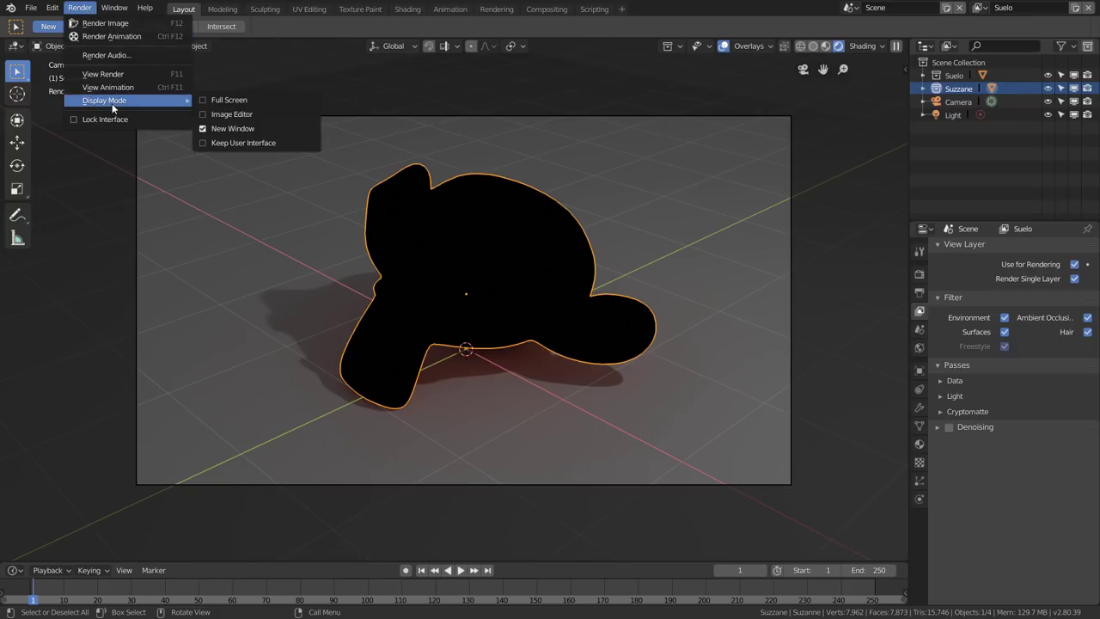
- Set the render Display Mode to Image Editor, then test-render and cancel back to the viewport
click(264, 114)
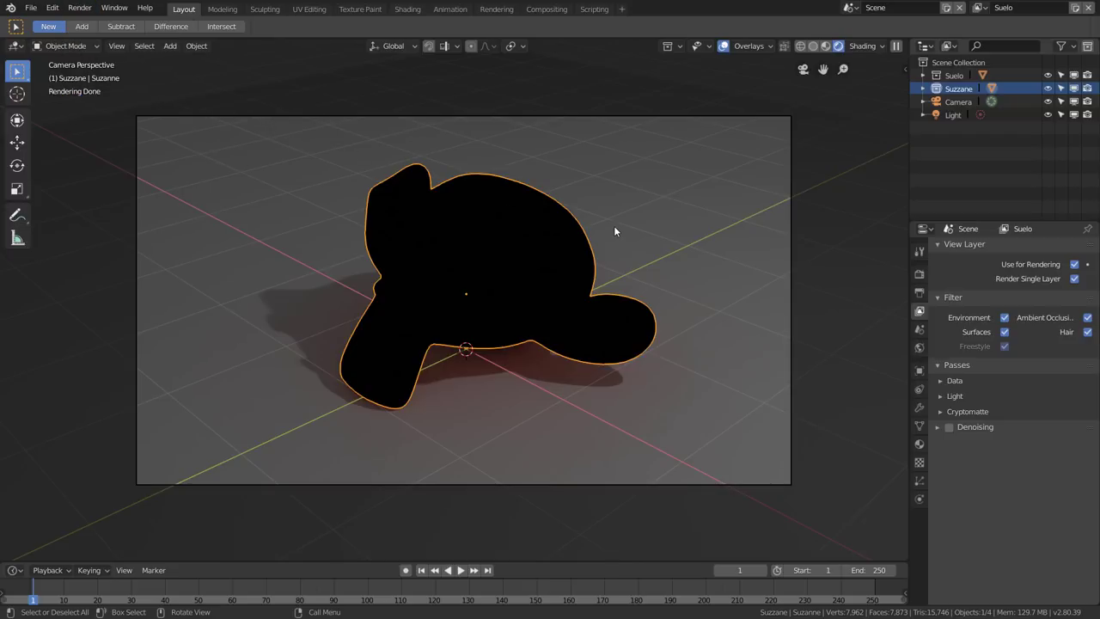
key(F12)
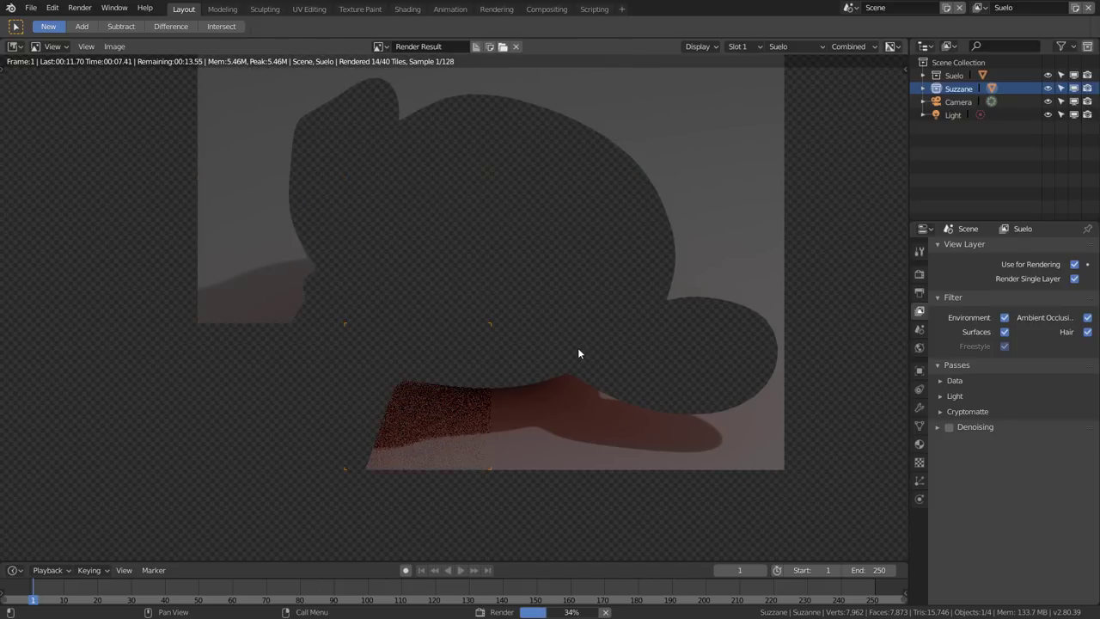
key(Escape)
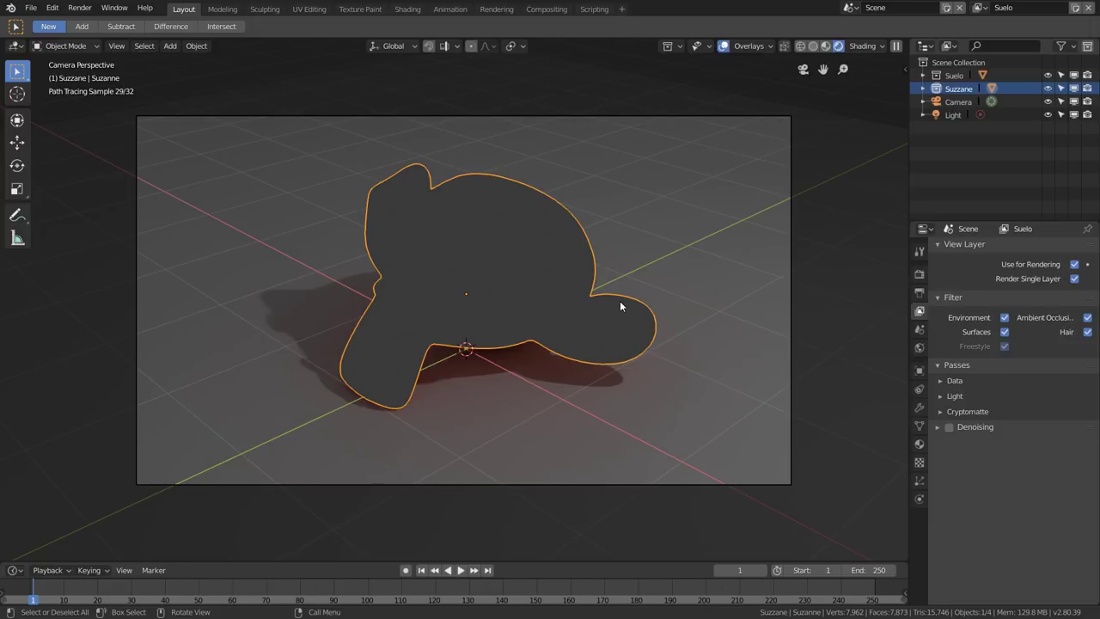
- Clear the Suzanne collection's holdout and set it to Indirect Only instead
right_click(954, 92)
mouse_move(893, 155)
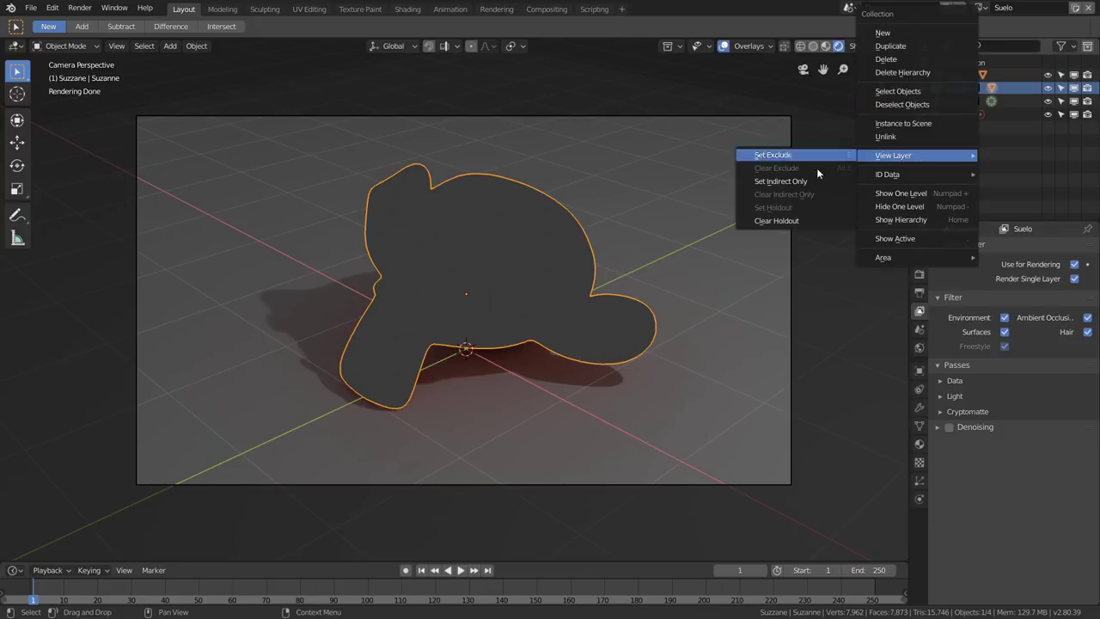
click(812, 220)
right_click(954, 91)
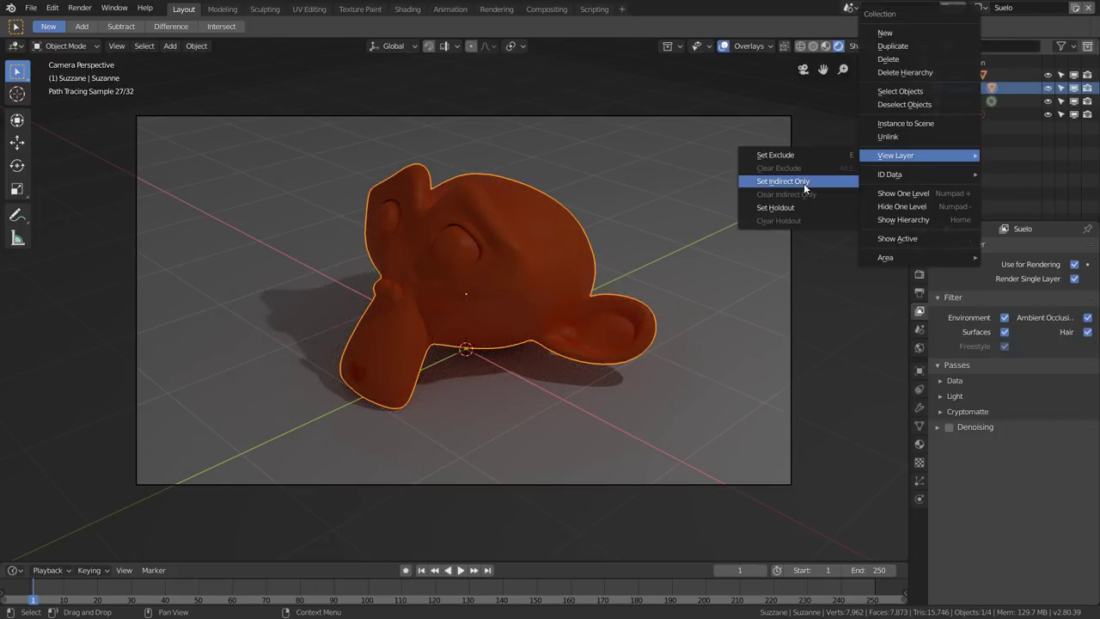
click(803, 182)
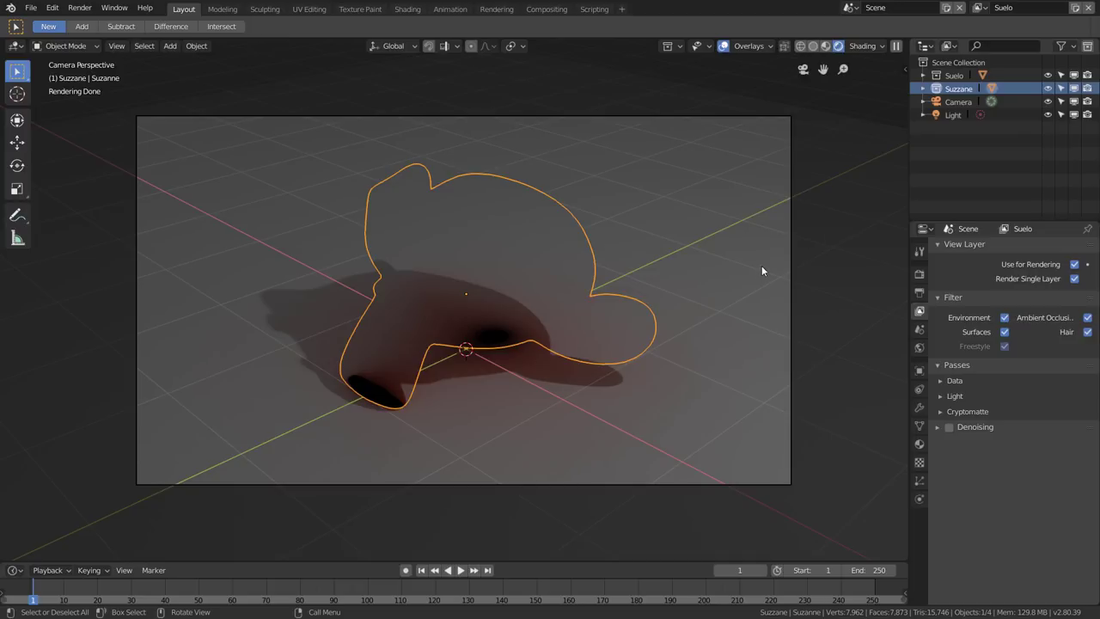
- Turn off Render Single Layer for Suelo and re-render the frame with all view layers
key(KP_0)
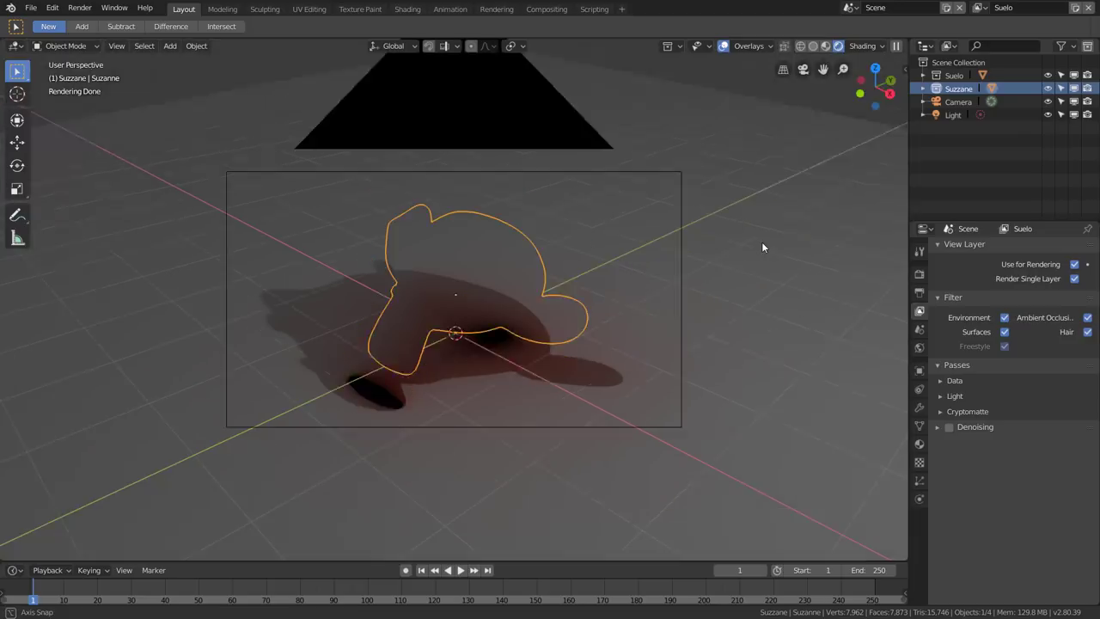
key(F12)
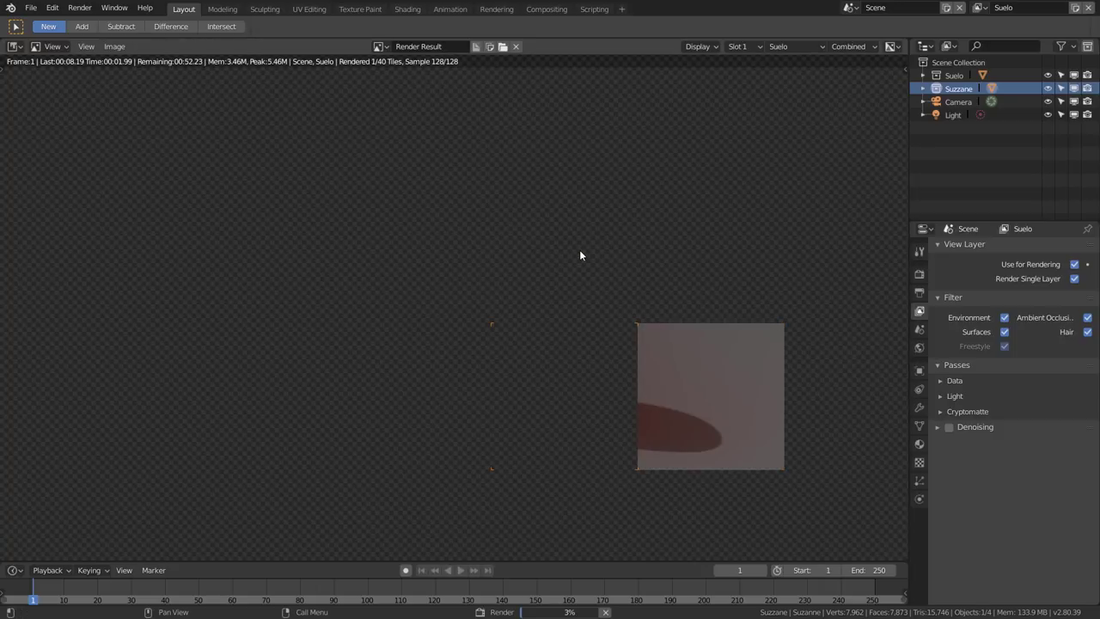
key(Escape)
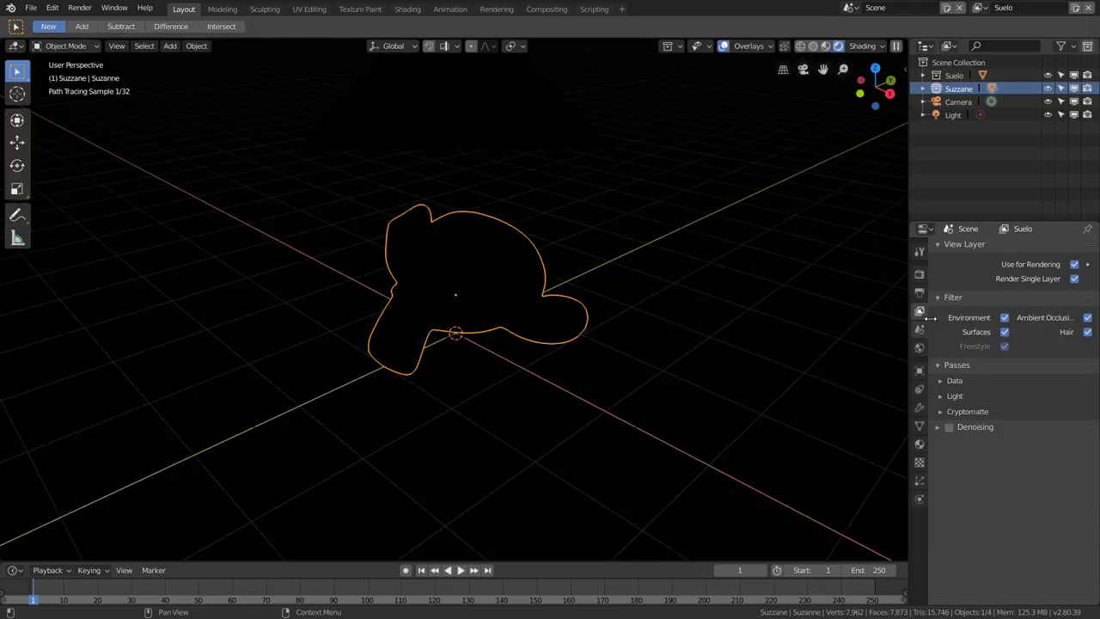
click(1074, 279)
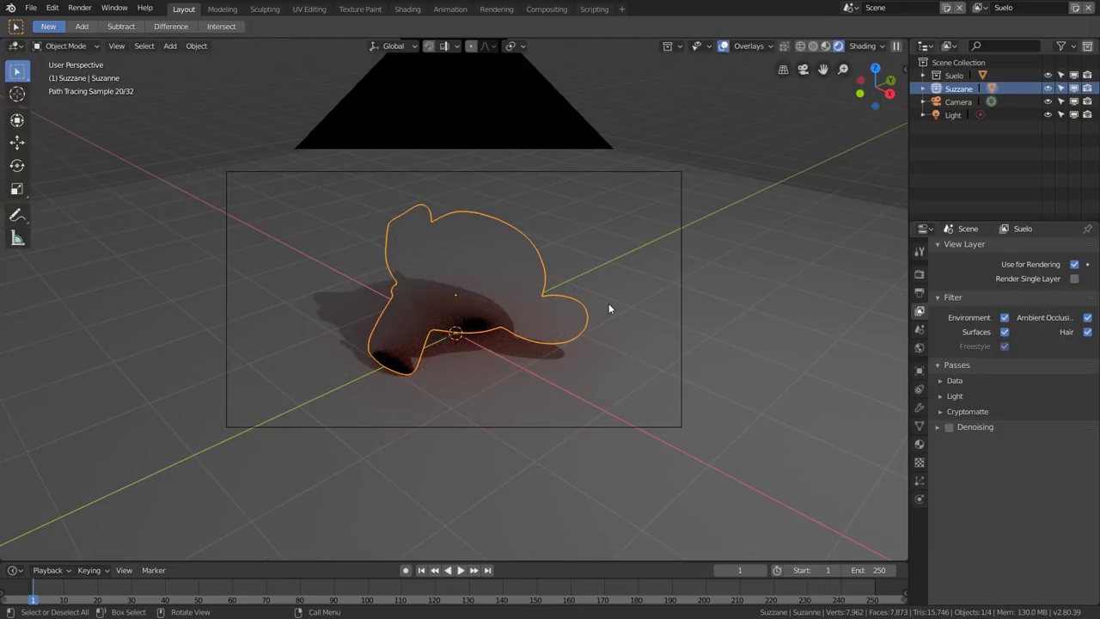
key(F12)
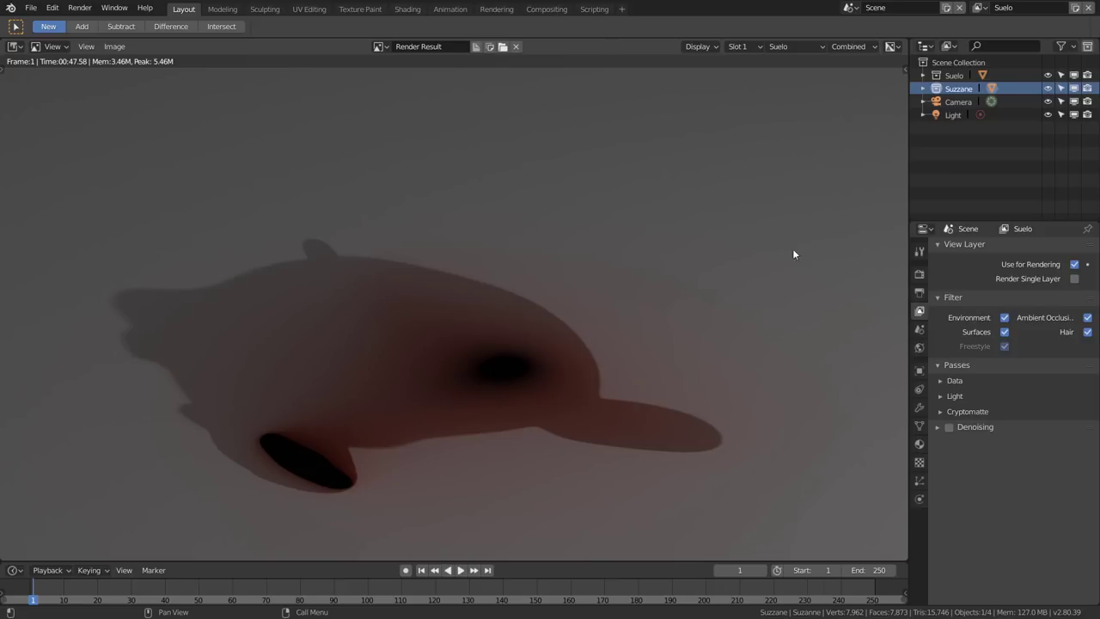
- Zoom and pan the finished Suelo render, then bring up the editor type list
right_click(970, 87)
mouse_move(928, 155)
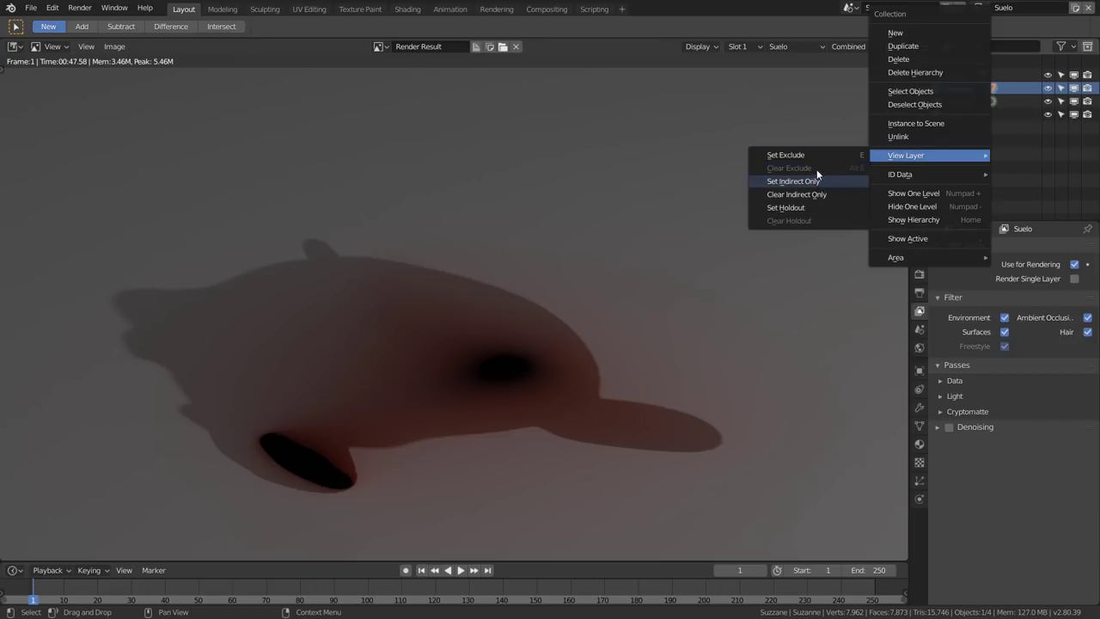
click(817, 181)
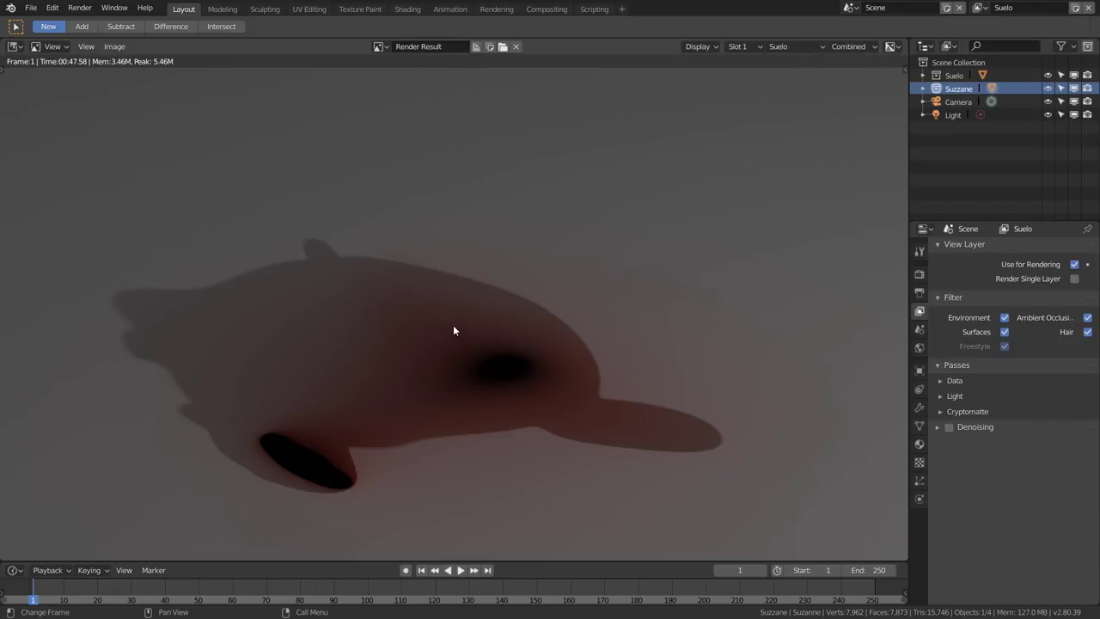
scroll(454, 327, down, 2)
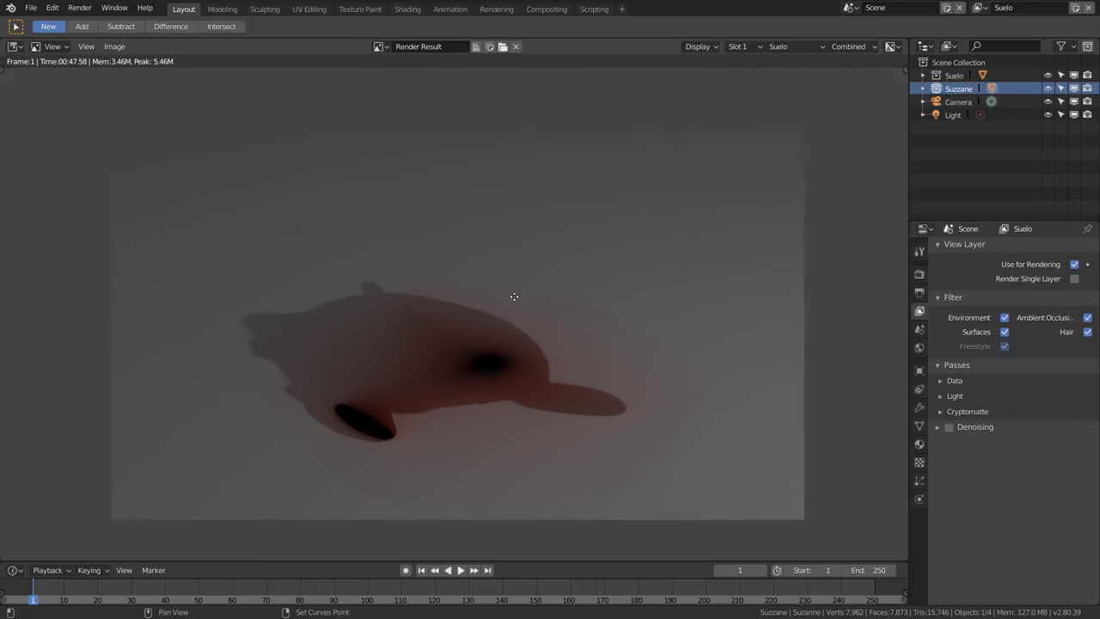
scroll(533, 296, up, 1)
middle_drag(543, 308, 545, 294)
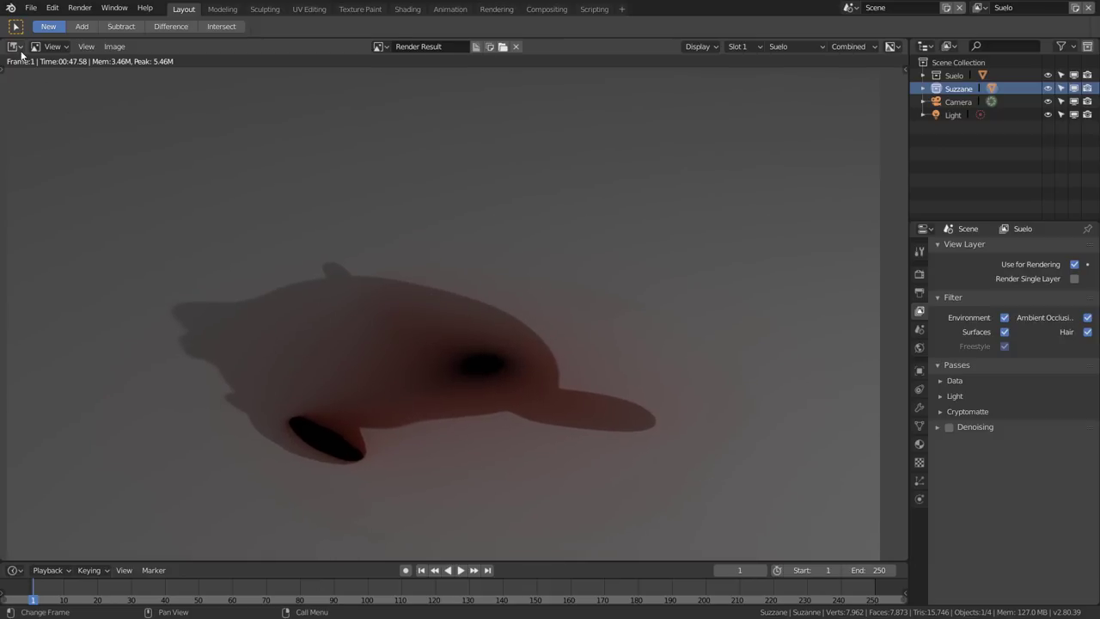
click(16, 47)
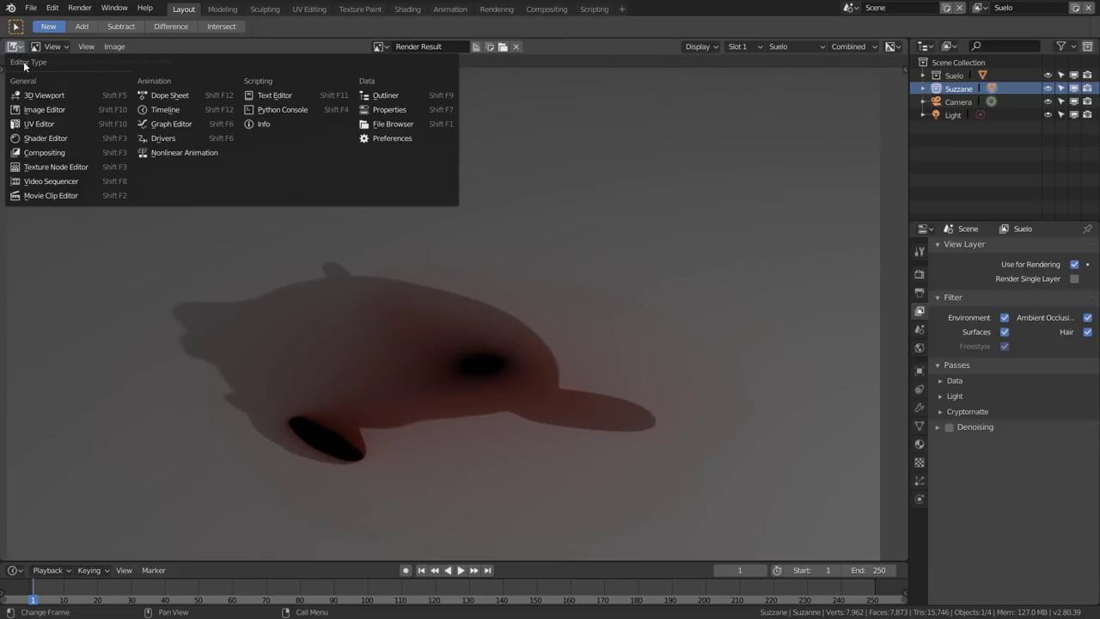
- Switch the area to the Compositor with Use Nodes and Backdrop, spread the nodes, and add a Viewer
click(61, 153)
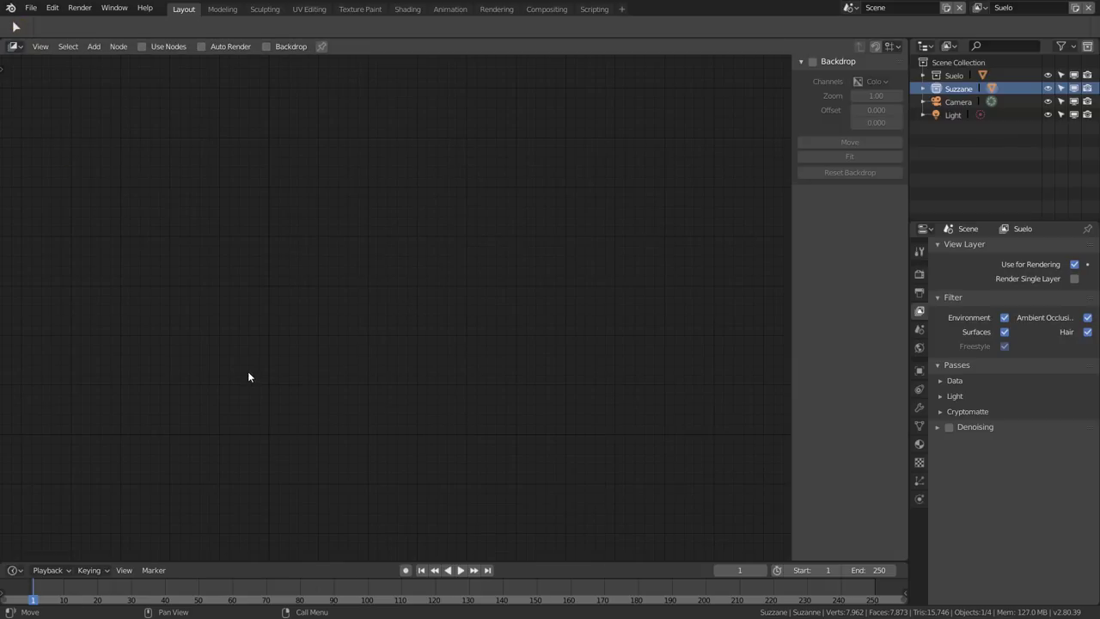
click(142, 46)
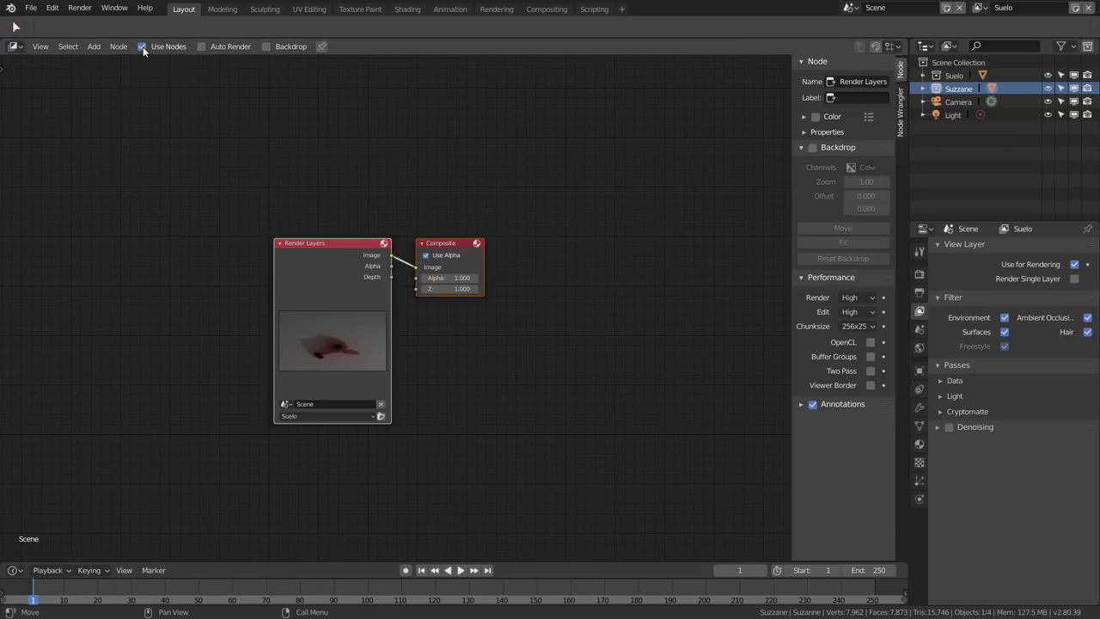
click(267, 46)
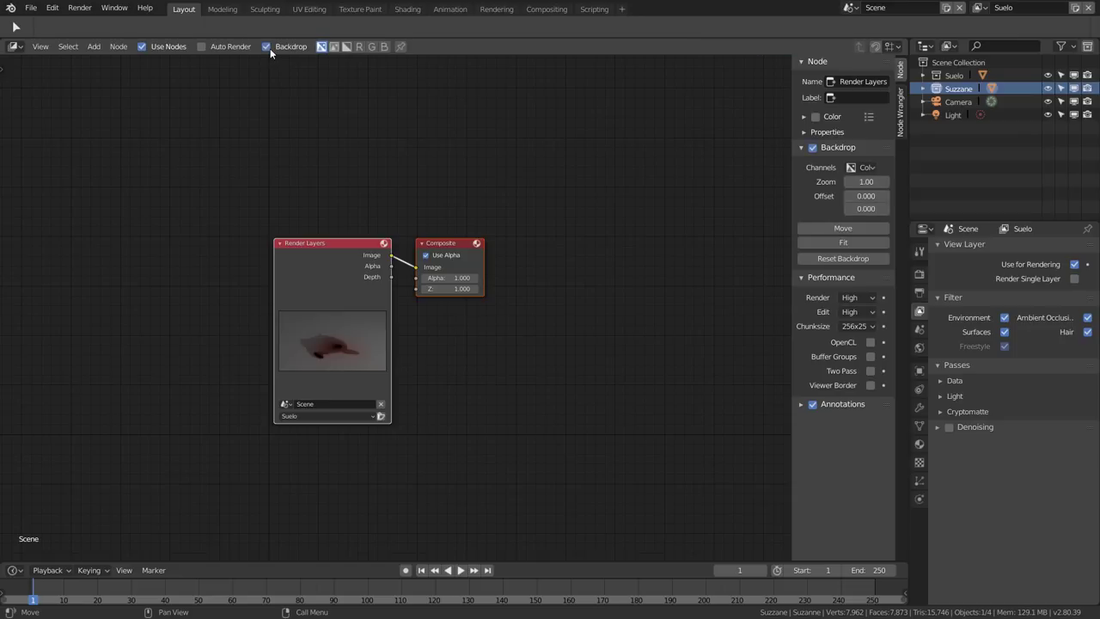
drag(323, 244, 109, 262)
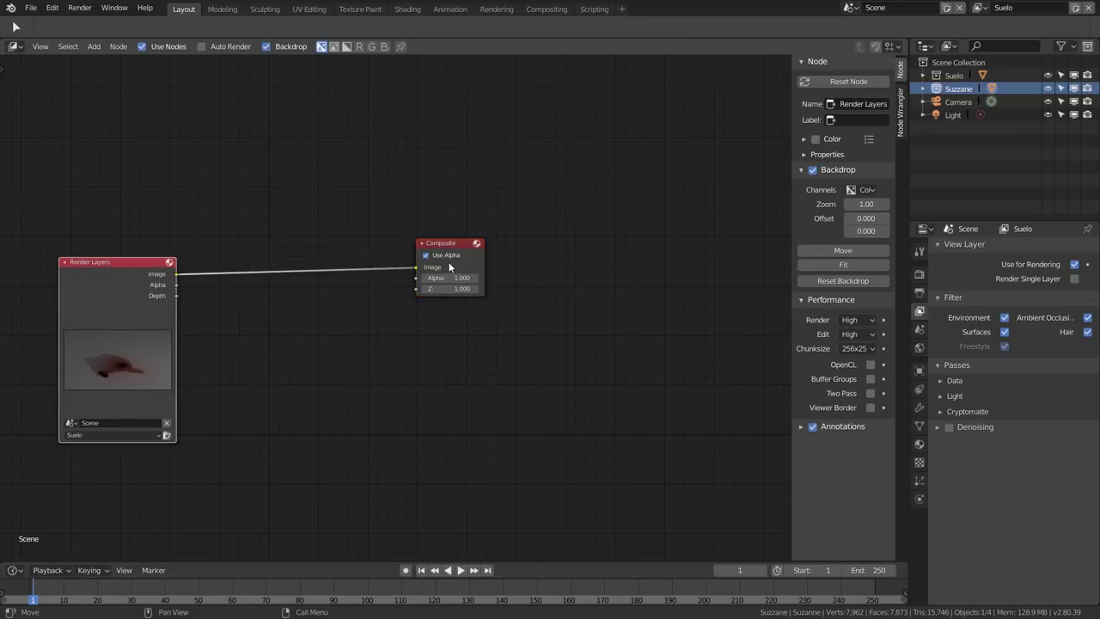
drag(449, 258, 493, 262)
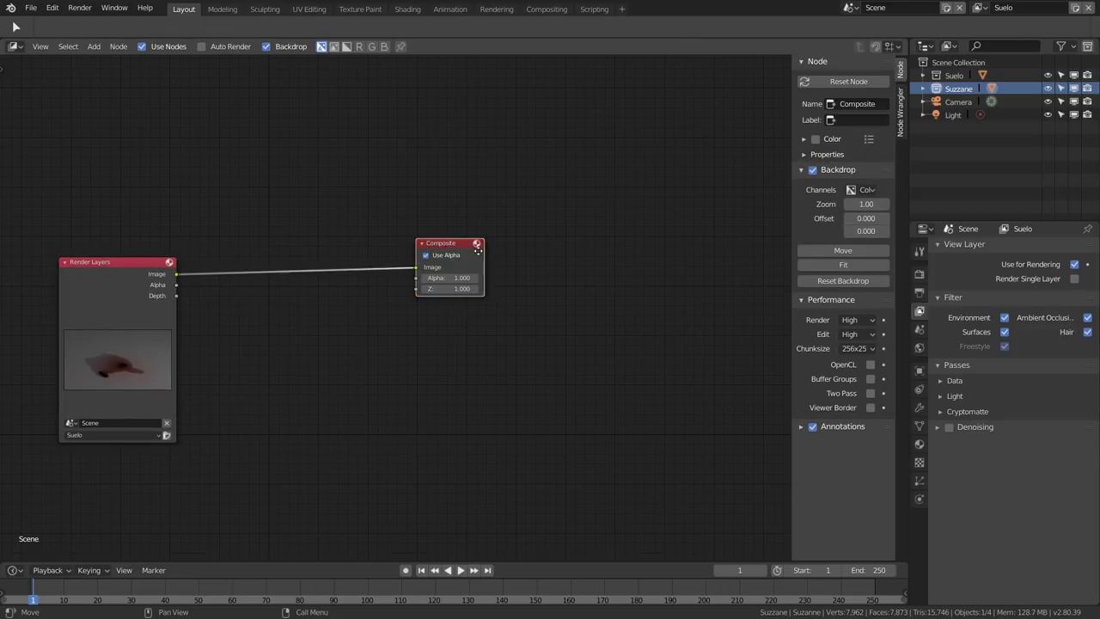
ctrl+shift+click(111, 281)
drag(243, 234, 656, 161)
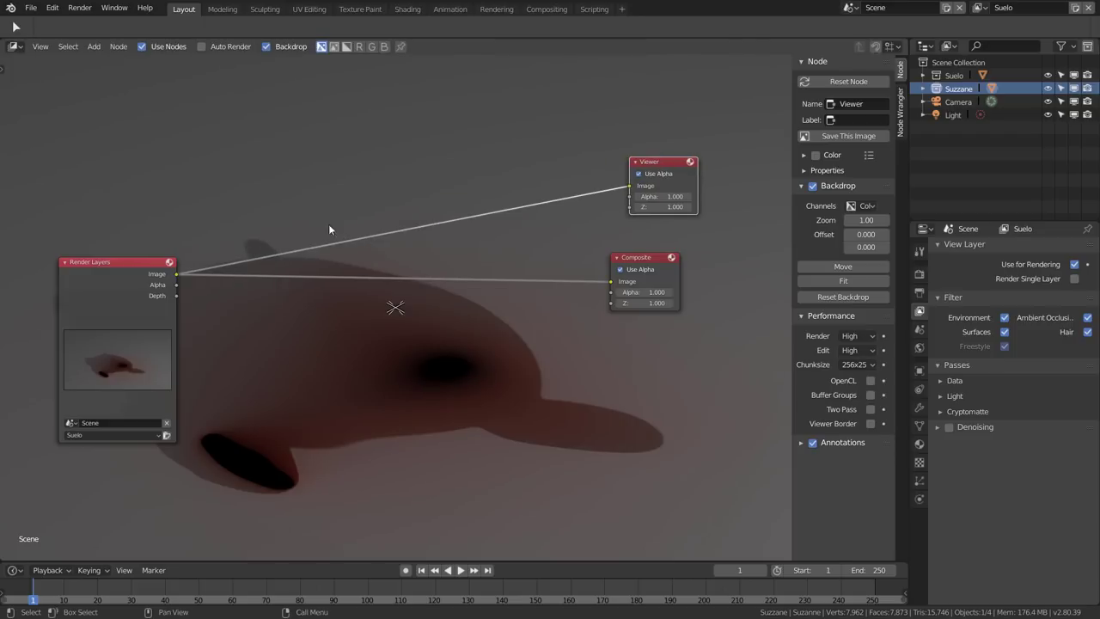
- Open Preferences on the Add-ons section
click(52, 7)
click(98, 167)
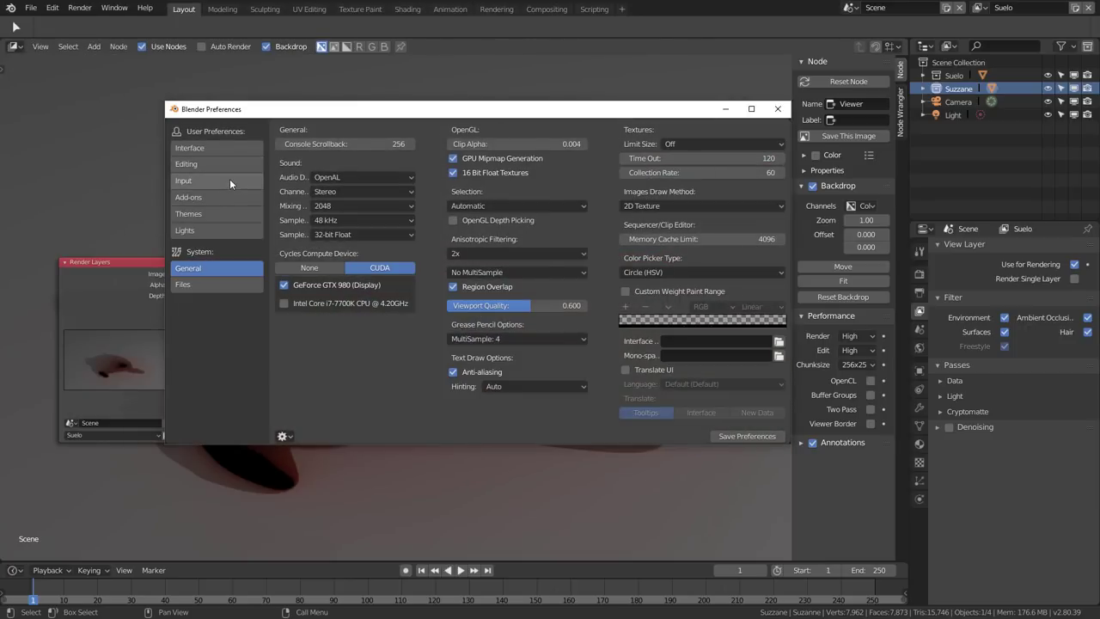
click(224, 197)
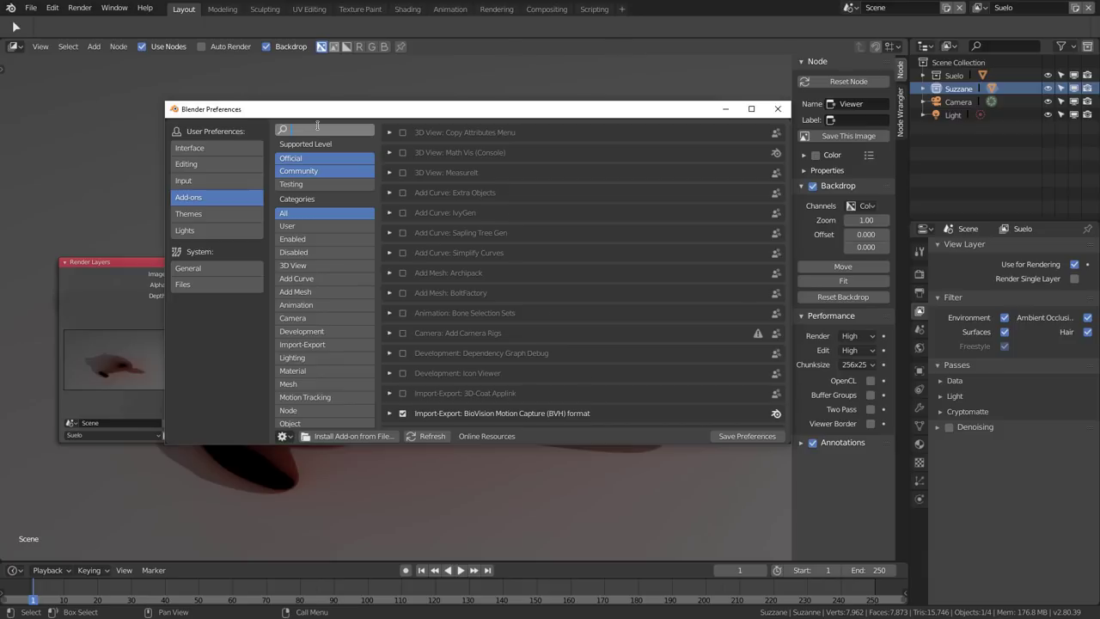
- Check Node Wrangler via an add-ons search for 'node', then duplicate Render Layers below the original
text(node)
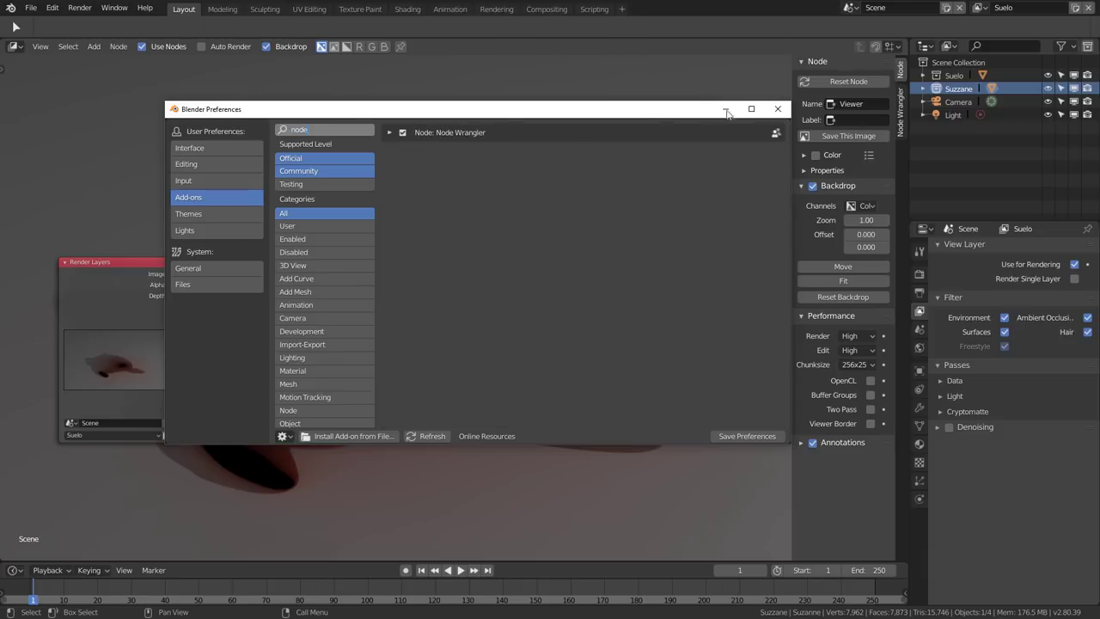
click(777, 108)
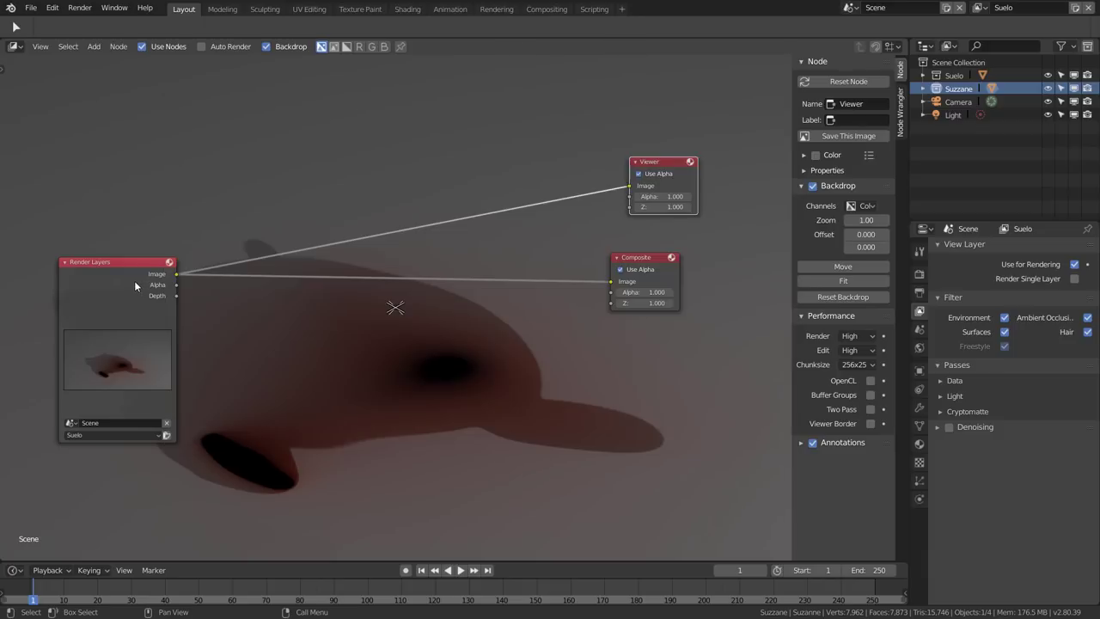
key(alt)
drag(142, 319, 154, 194)
key(shift+d)
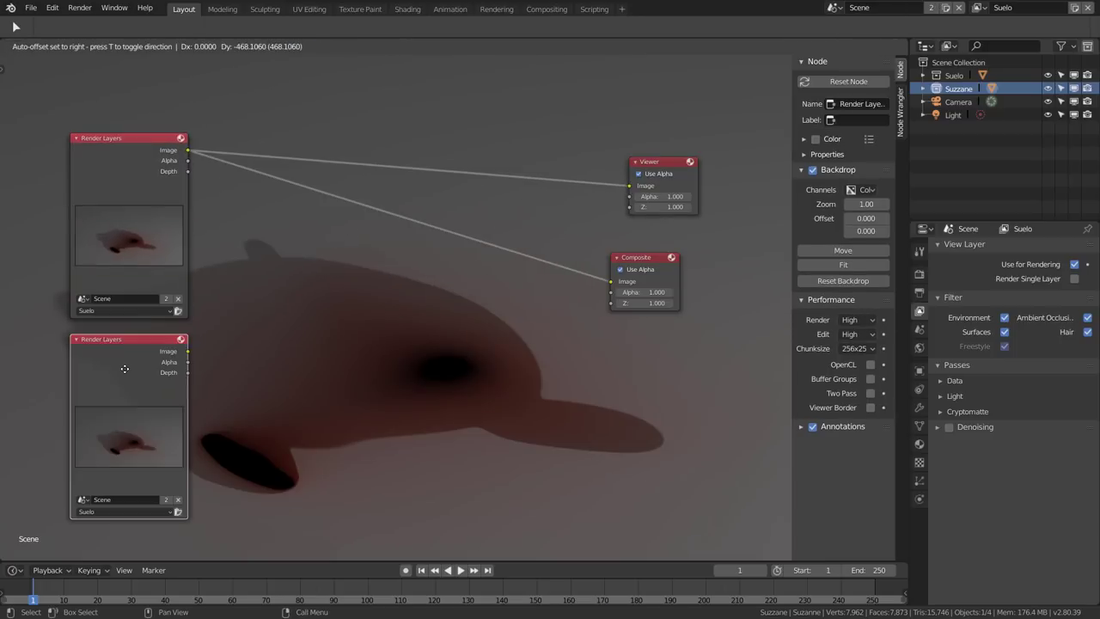
click(126, 375)
scroll(156, 377, up, 1)
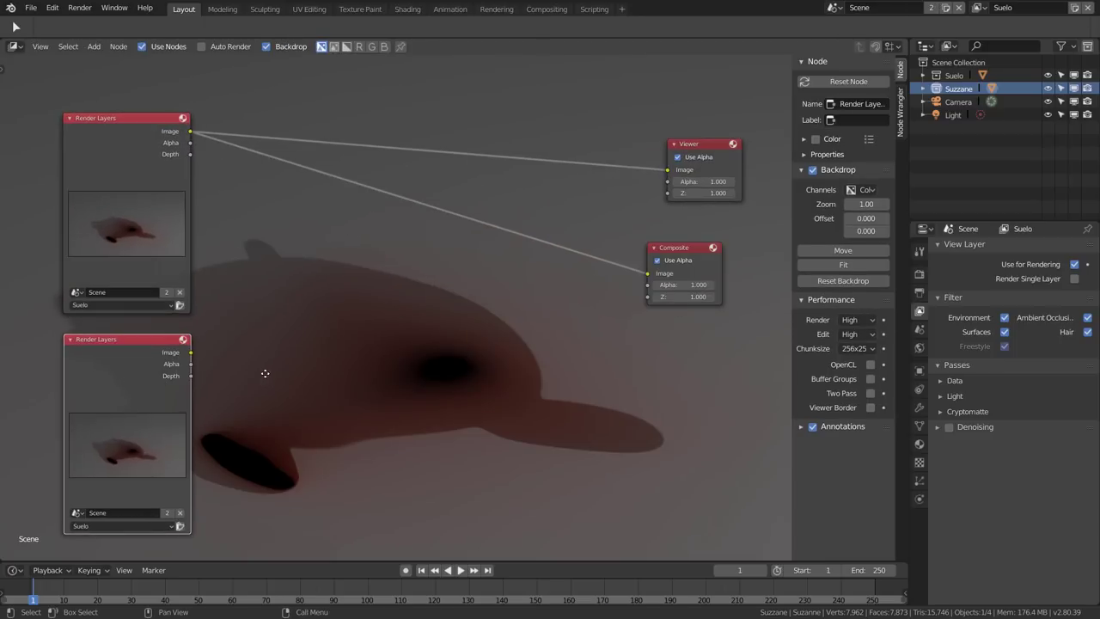
middle_drag(265, 373, 267, 361)
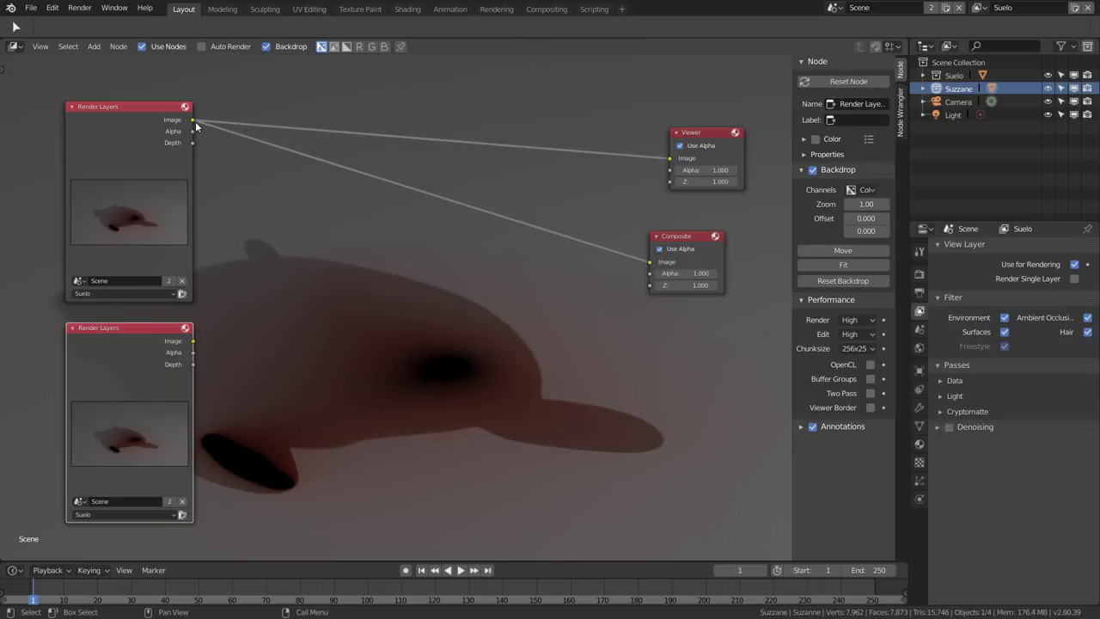
click(57, 10)
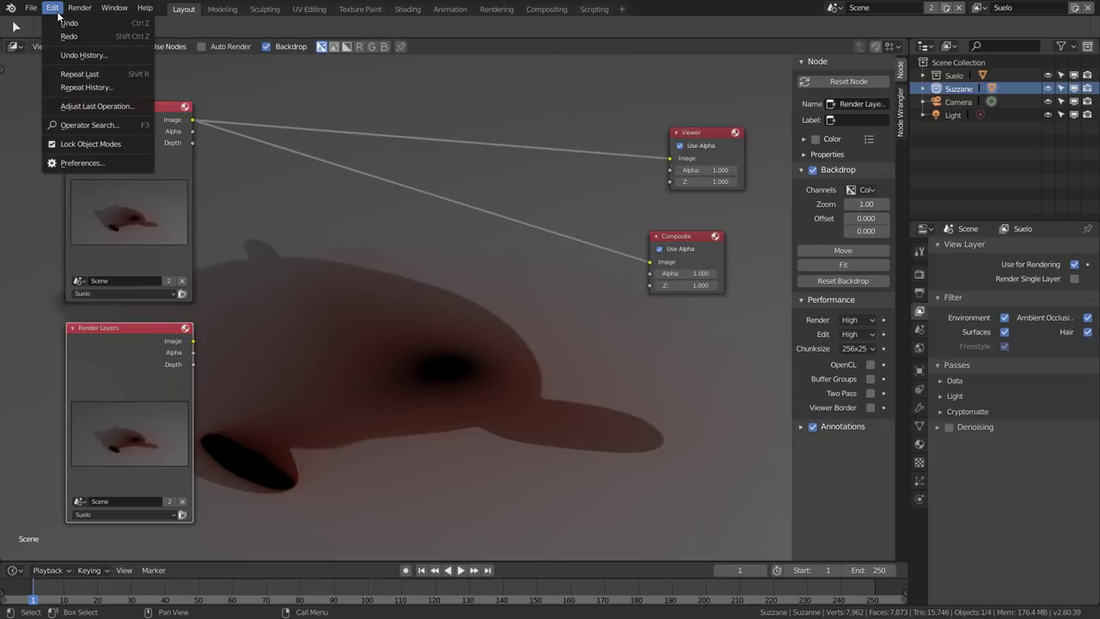
click(83, 163)
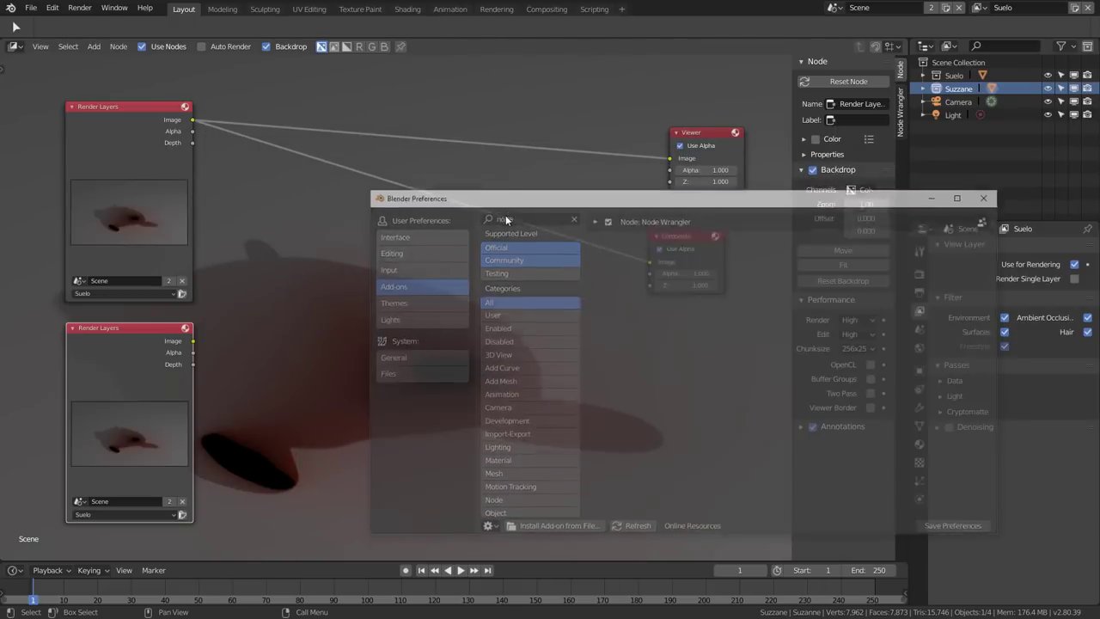
click(404, 326)
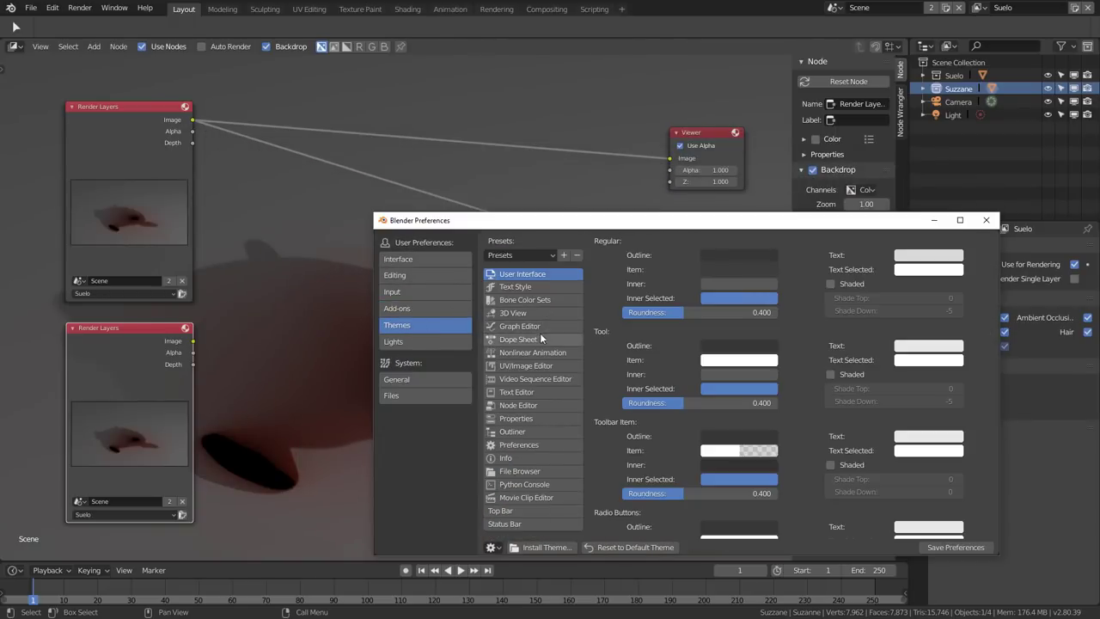
click(527, 405)
scroll(851, 437, down, 2)
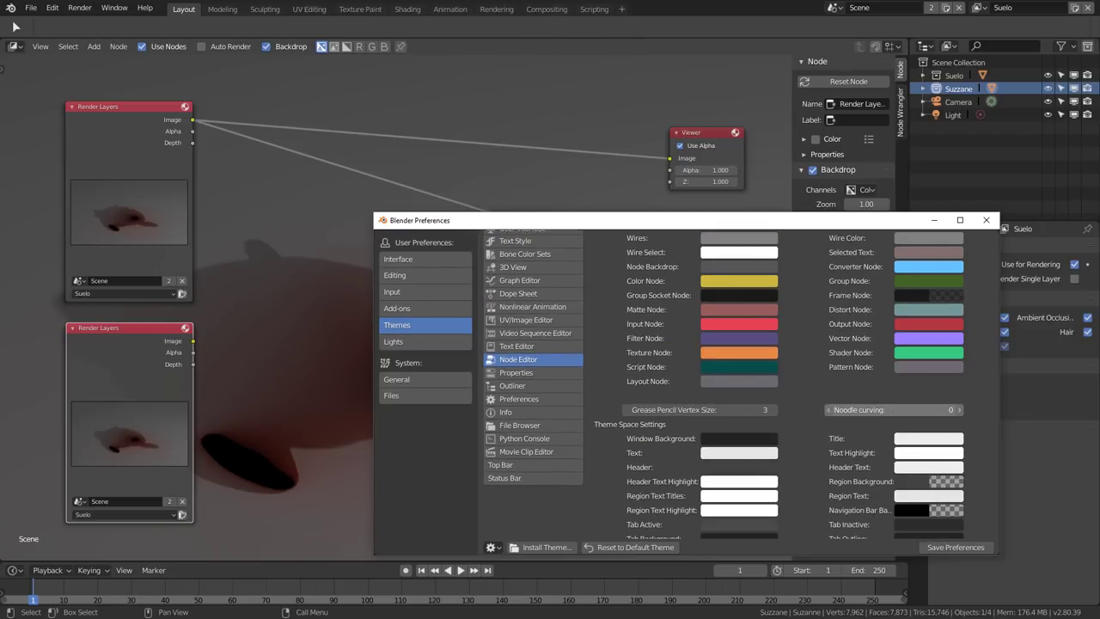
mouse_move(894, 409)
mouse_down()
mouse_move(920, 409)
mouse_move(885, 409)
mouse_up()
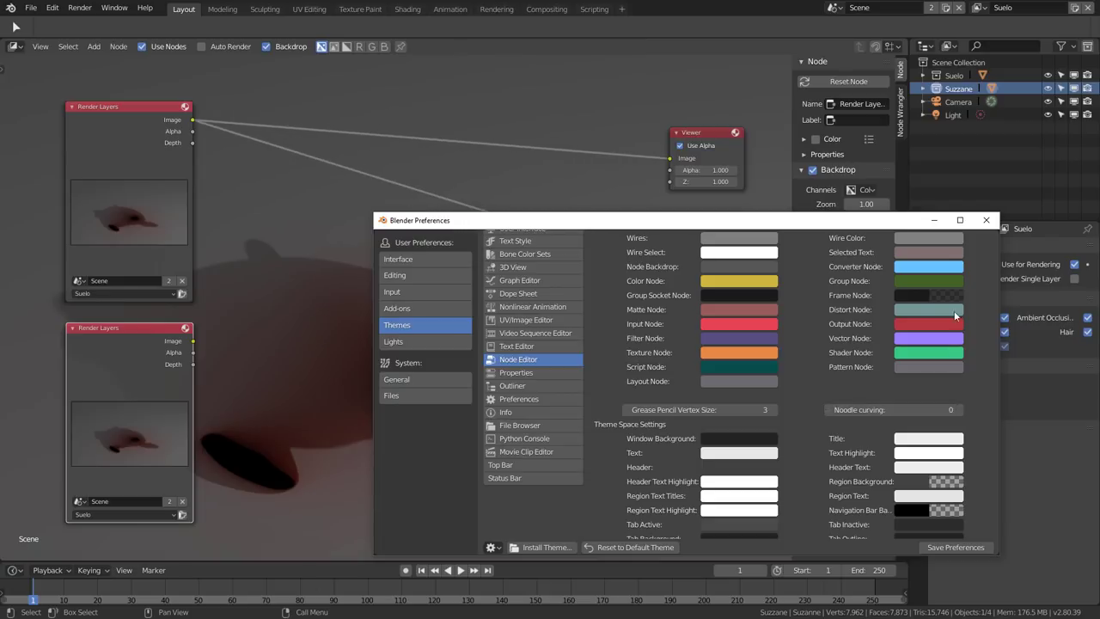
click(988, 220)
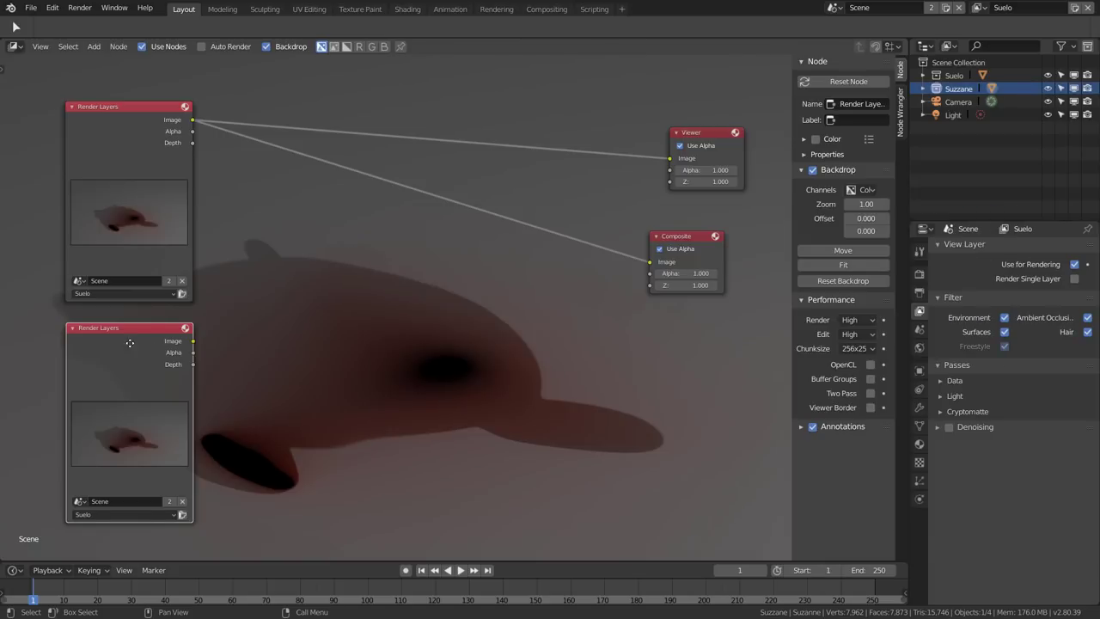
- Switch the lower Render Layers node's view layer from Suelo to Suzzane
scroll(97, 506, up, 3)
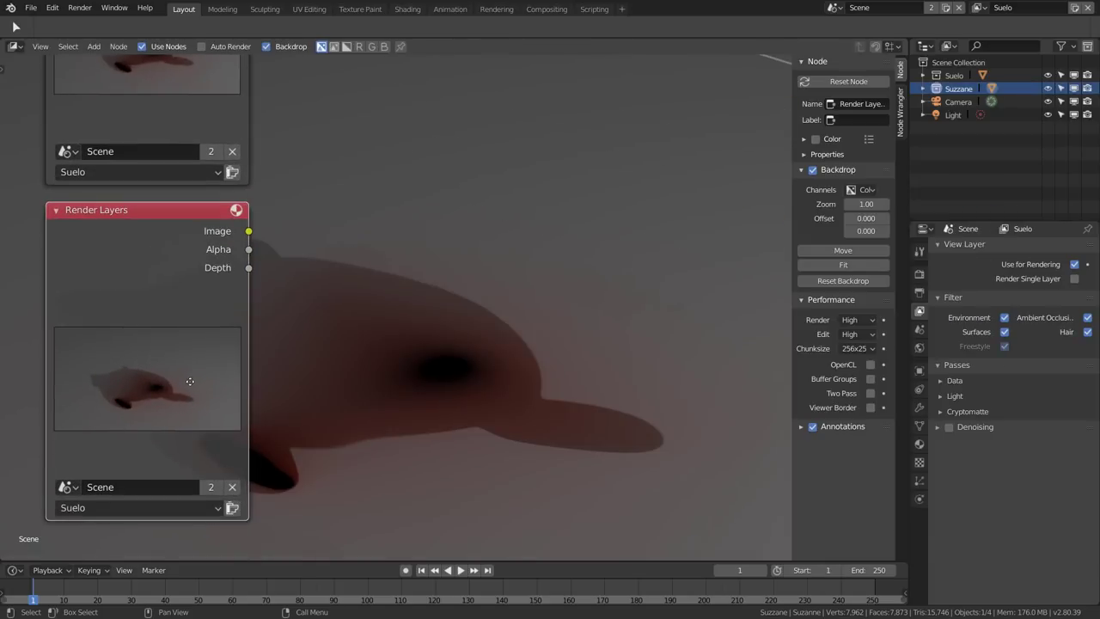
middle_drag(190, 381, 198, 350)
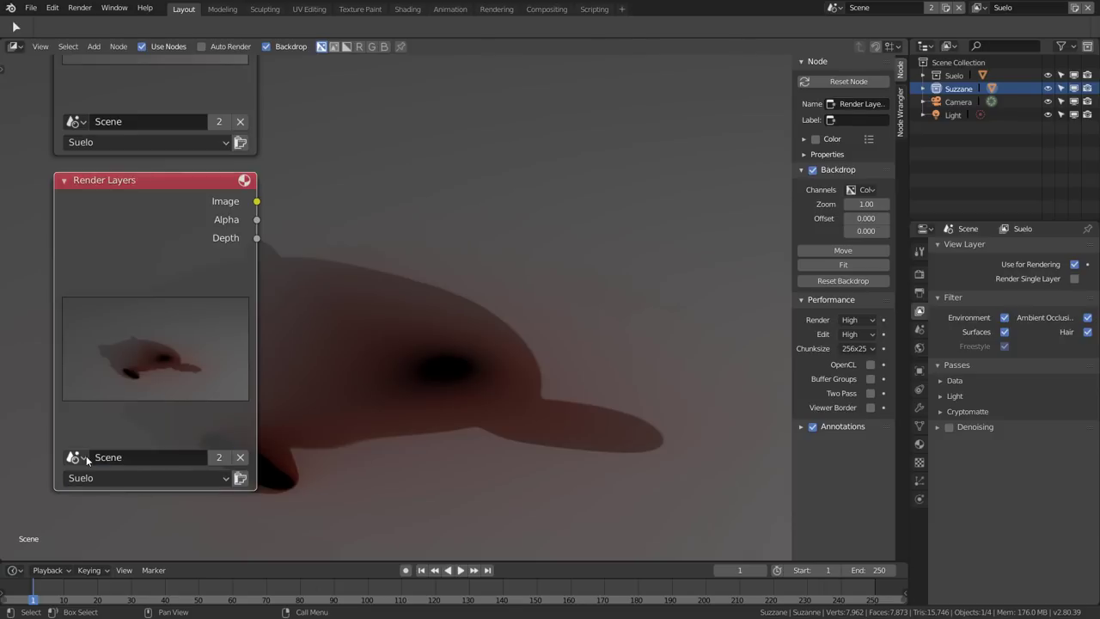
click(132, 462)
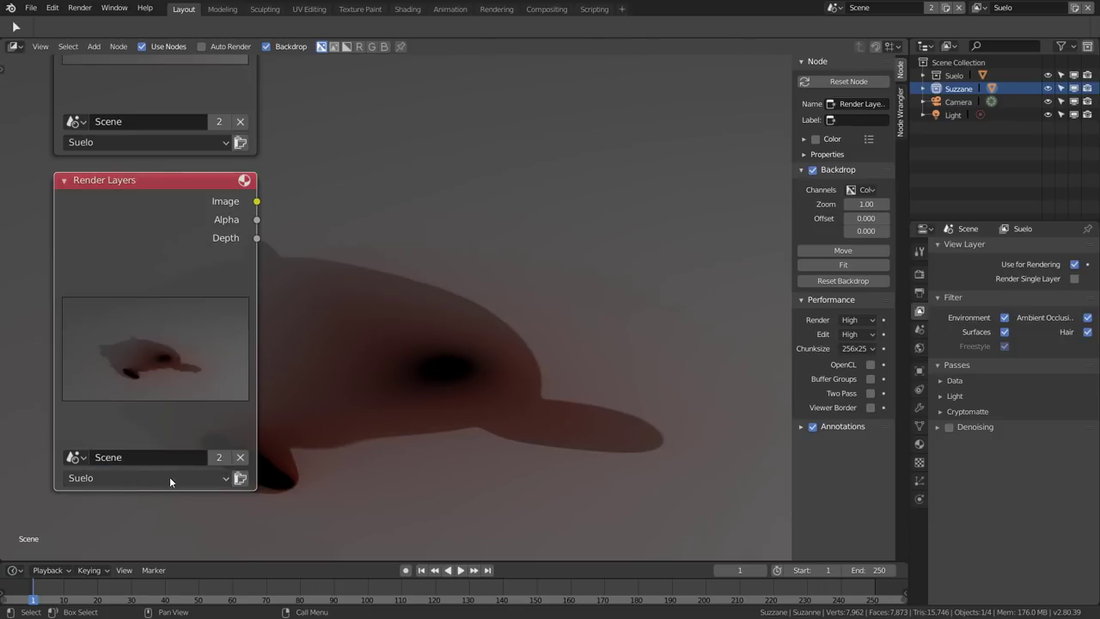
click(213, 478)
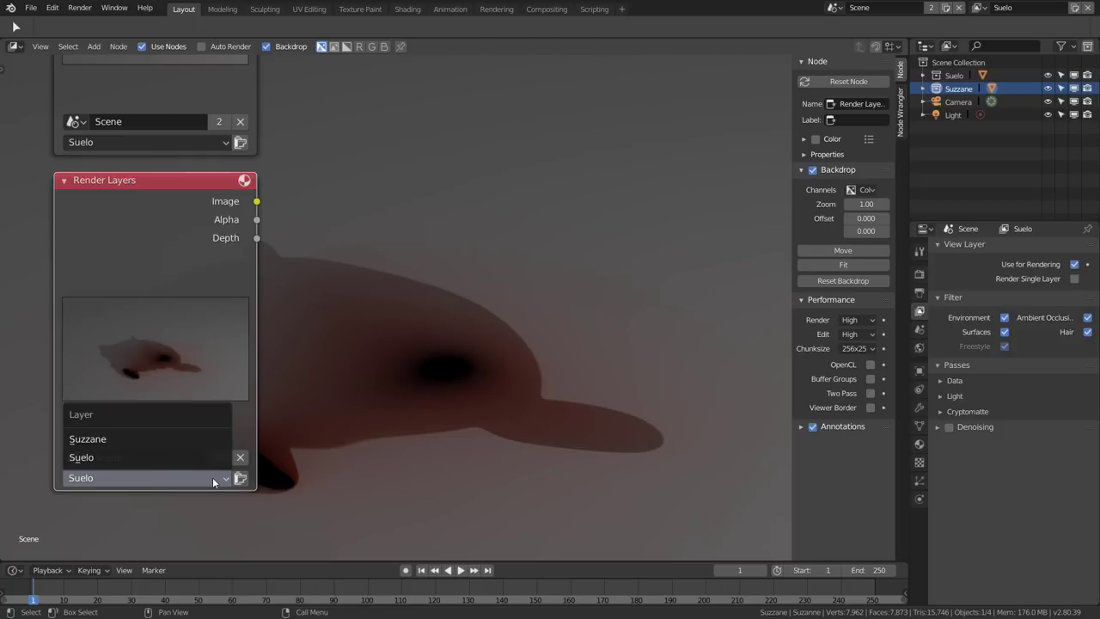
click(137, 437)
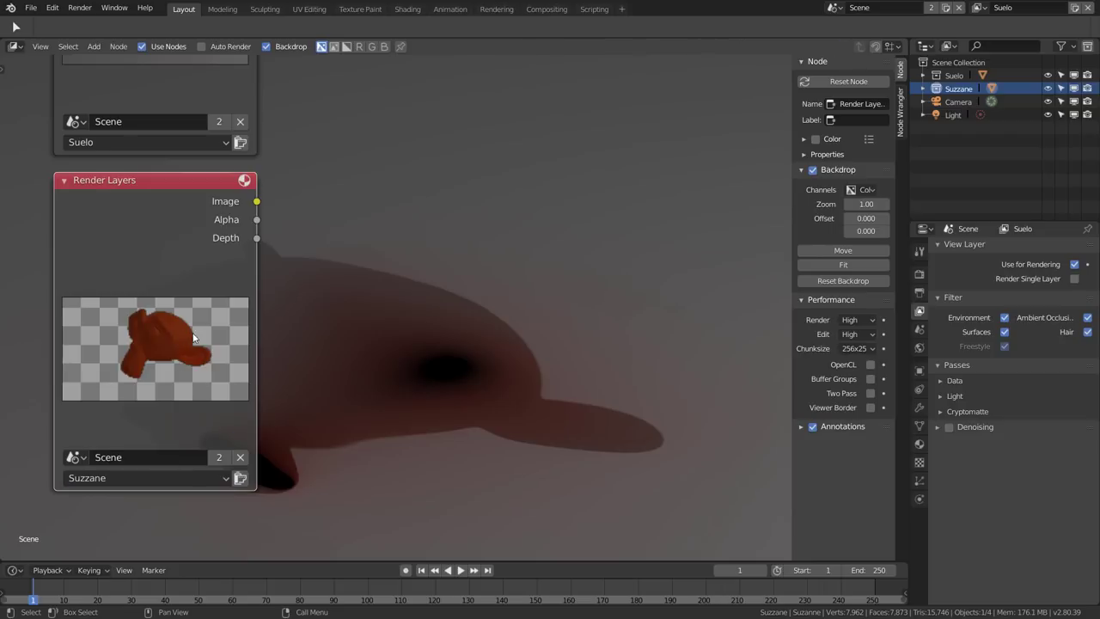
scroll(196, 345, down, 2)
middle_drag(301, 250, 207, 375)
scroll(207, 375, down, 1)
key(shift+a)
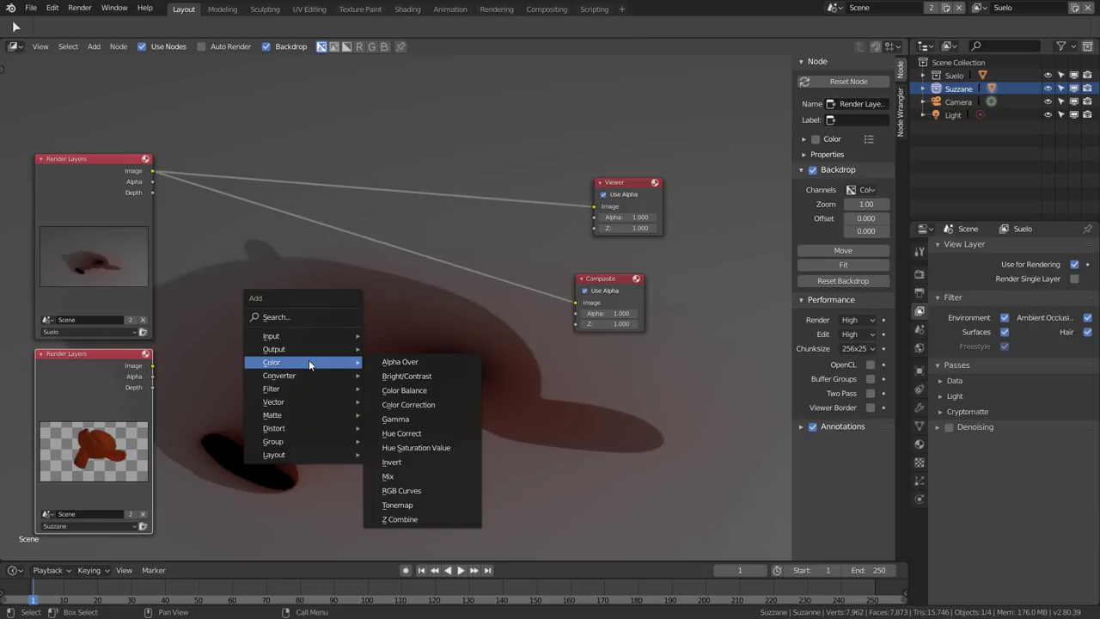
- Drop an Alpha Over node on the Viewer link and feed the Suzzane image into its second input
click(428, 360)
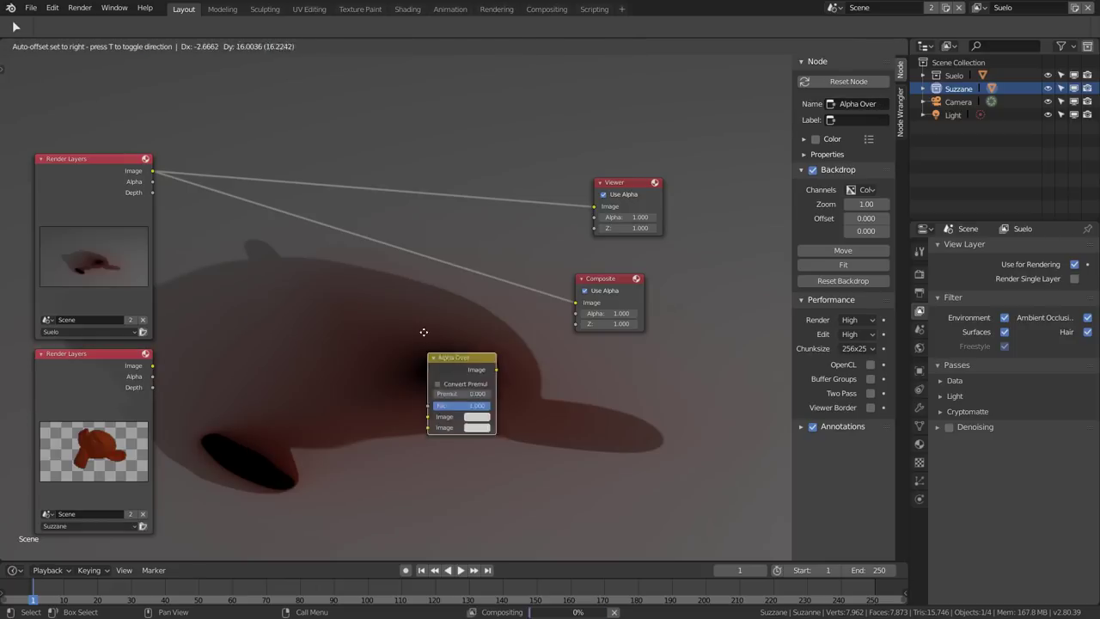
click(327, 164)
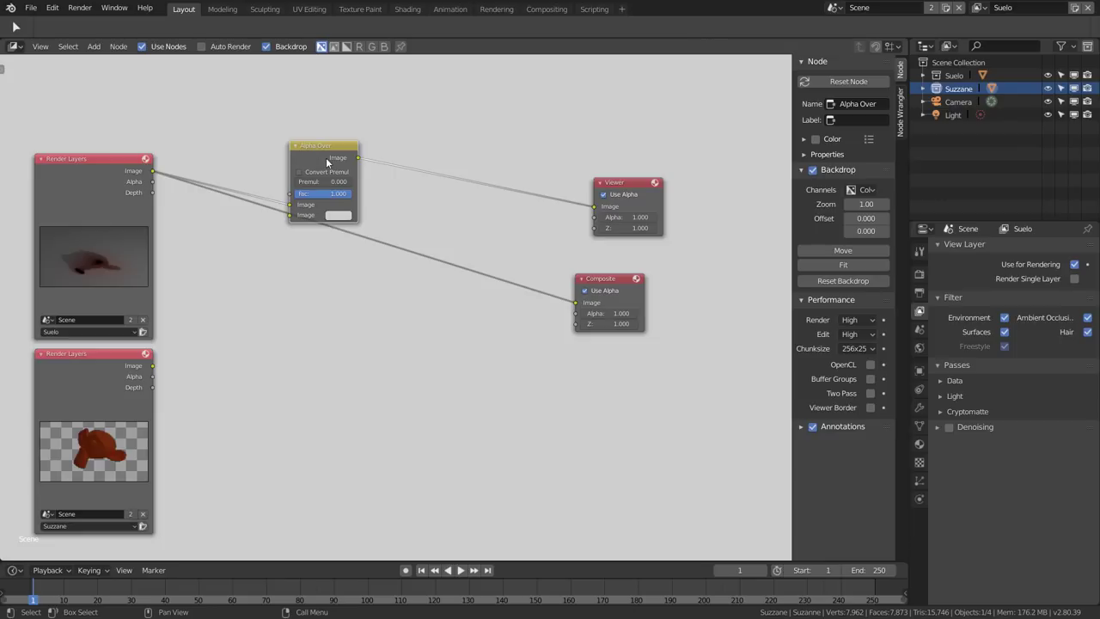
drag(327, 163, 355, 266)
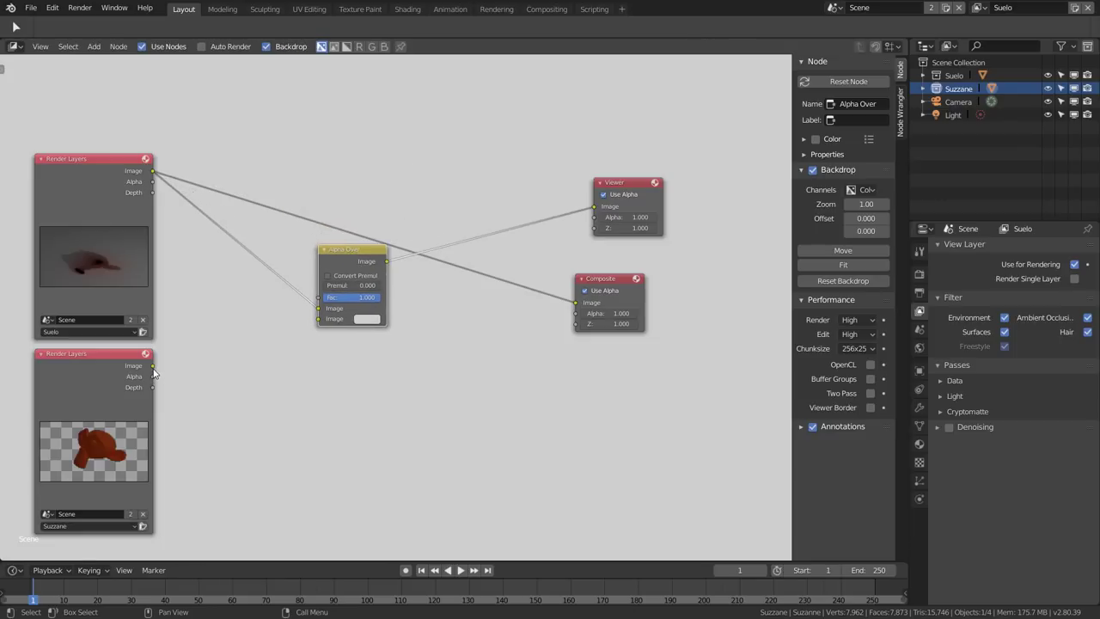
drag(153, 366, 318, 318)
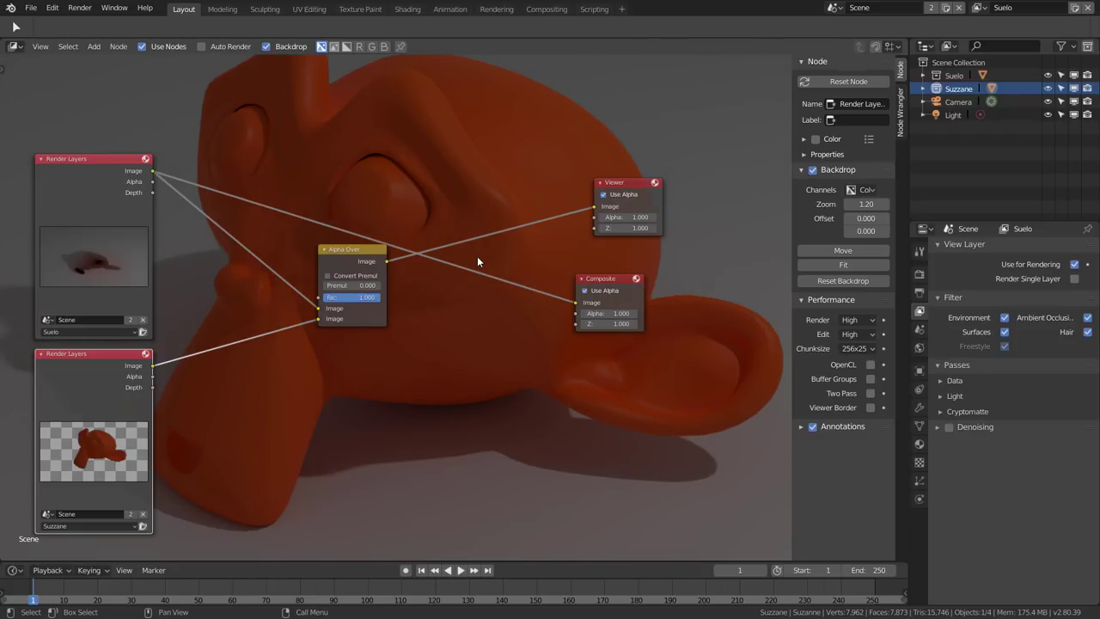
- Resize and reposition the backdrop preview and raise the Alpha Over node
key(alt+v)
key(alt+v)
key(alt+v)
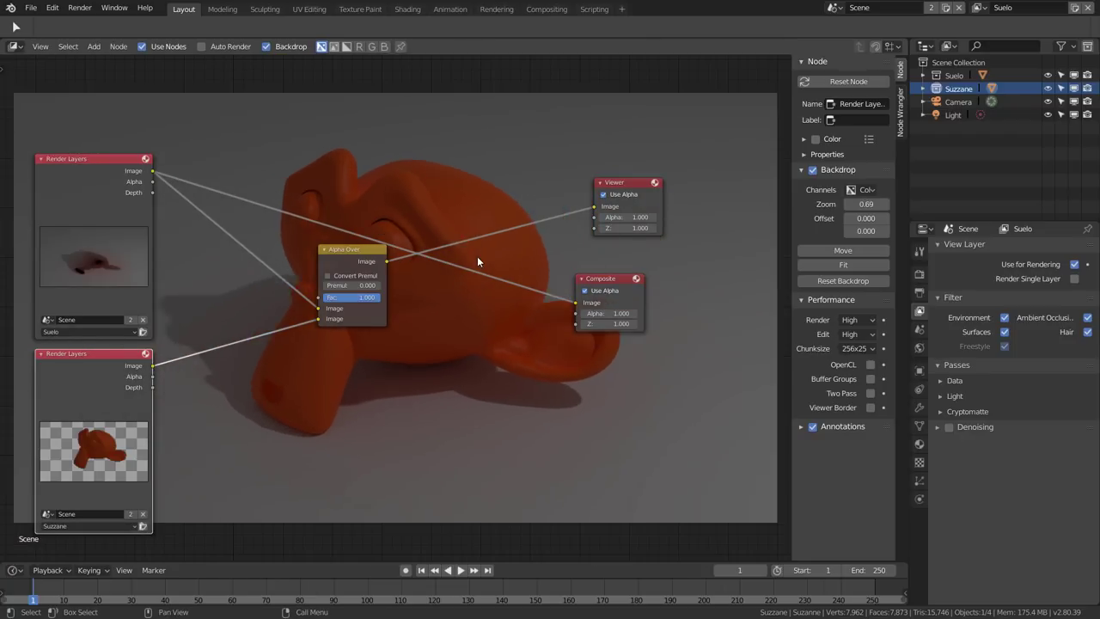
mouse_move(478, 247)
alt+middle_down()
mouse_move(381, 350)
mouse_move(371, 236)
mouse_move(368, 244)
alt+middle_up()
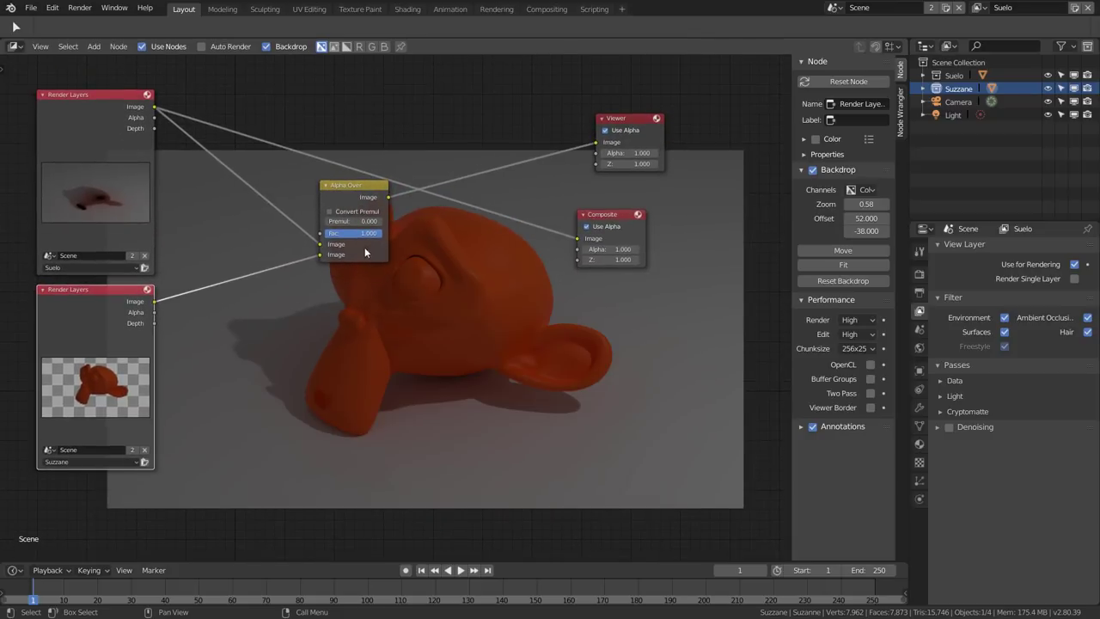
click(632, 125)
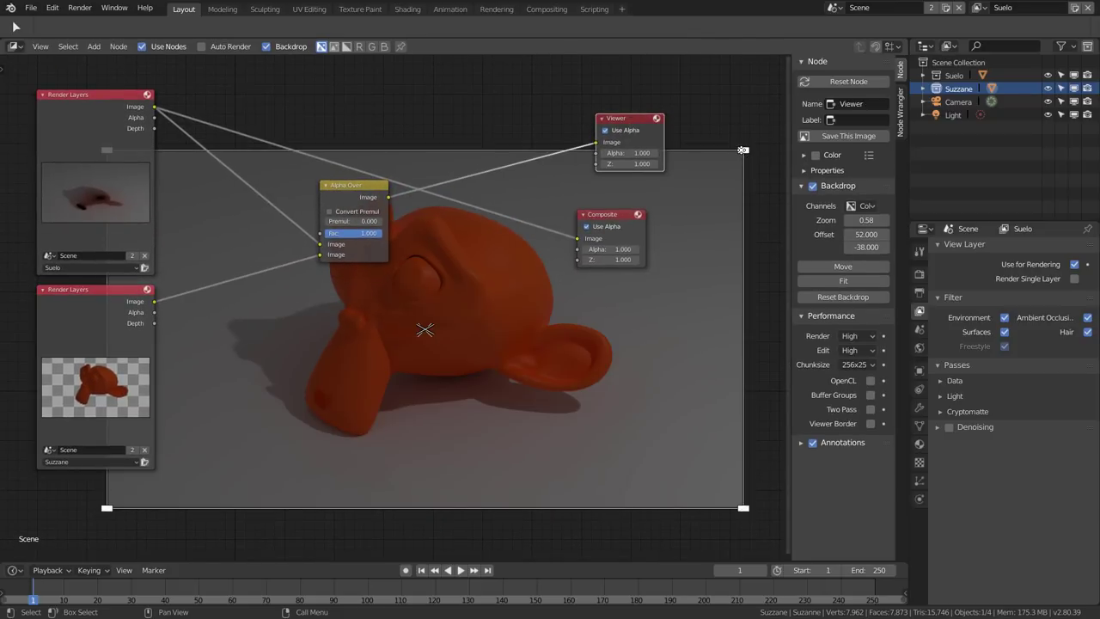
mouse_move(743, 150)
mouse_down()
mouse_move(472, 331)
mouse_move(744, 178)
mouse_up()
drag(440, 342, 435, 334)
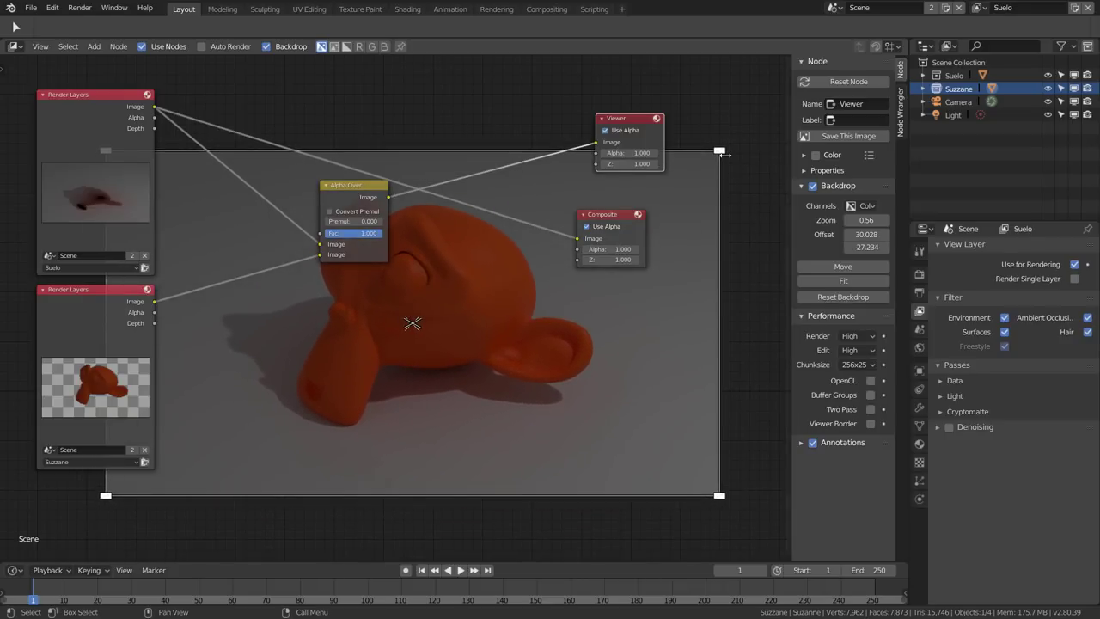
mouse_move(716, 155)
mouse_down()
mouse_move(659, 224)
mouse_move(672, 176)
mouse_up()
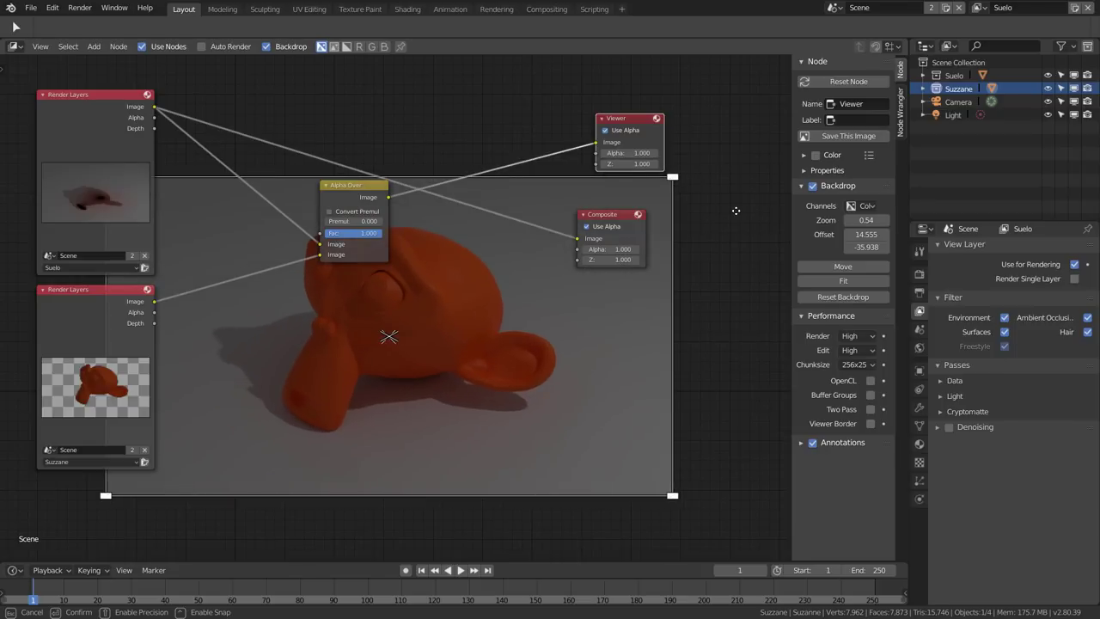
drag(382, 333, 478, 385)
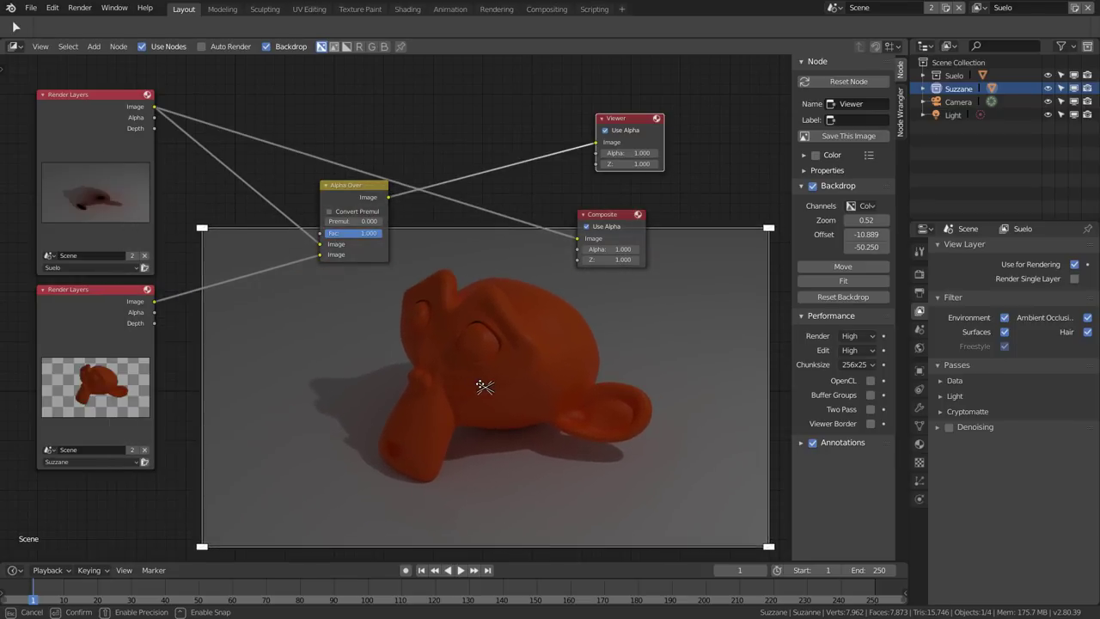
drag(353, 196, 355, 150)
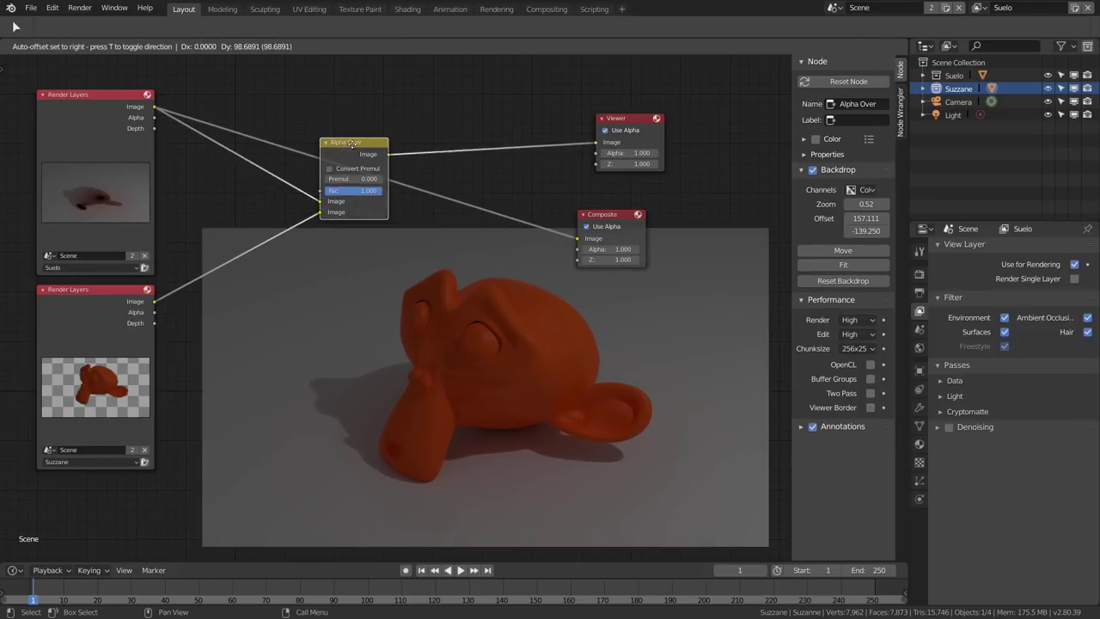
mouse_move(485, 353)
alt+middle_down()
mouse_move(490, 342)
mouse_move(394, 286)
mouse_move(463, 361)
mouse_move(495, 359)
mouse_move(481, 356)
alt+middle_up()
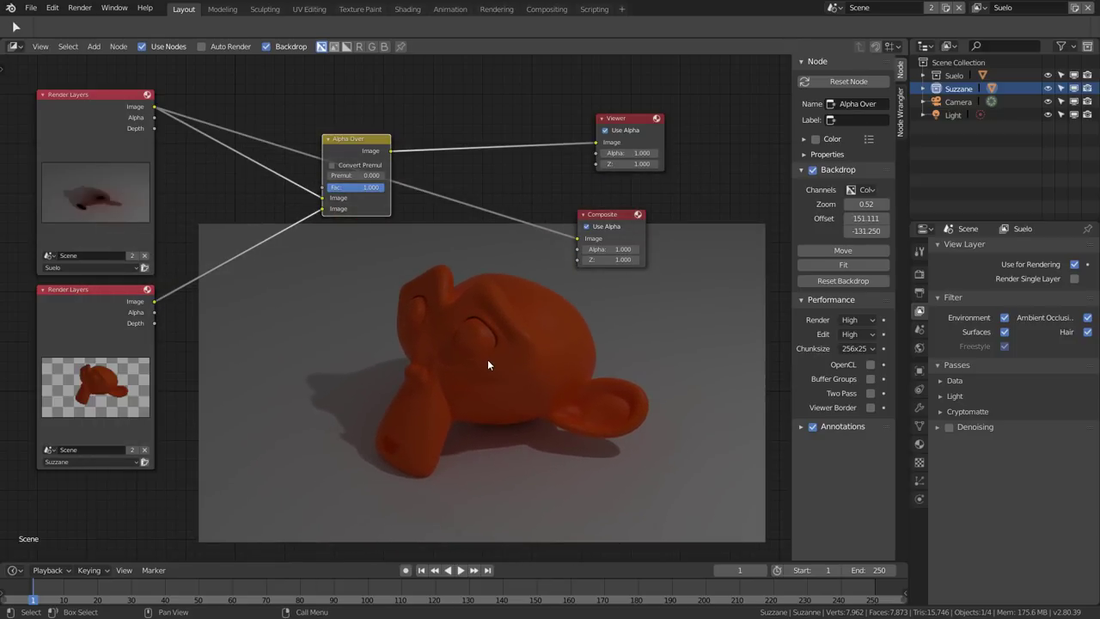
key(v)
key(v)
key(v)
key(v)
key(alt+v)
key(alt+v)
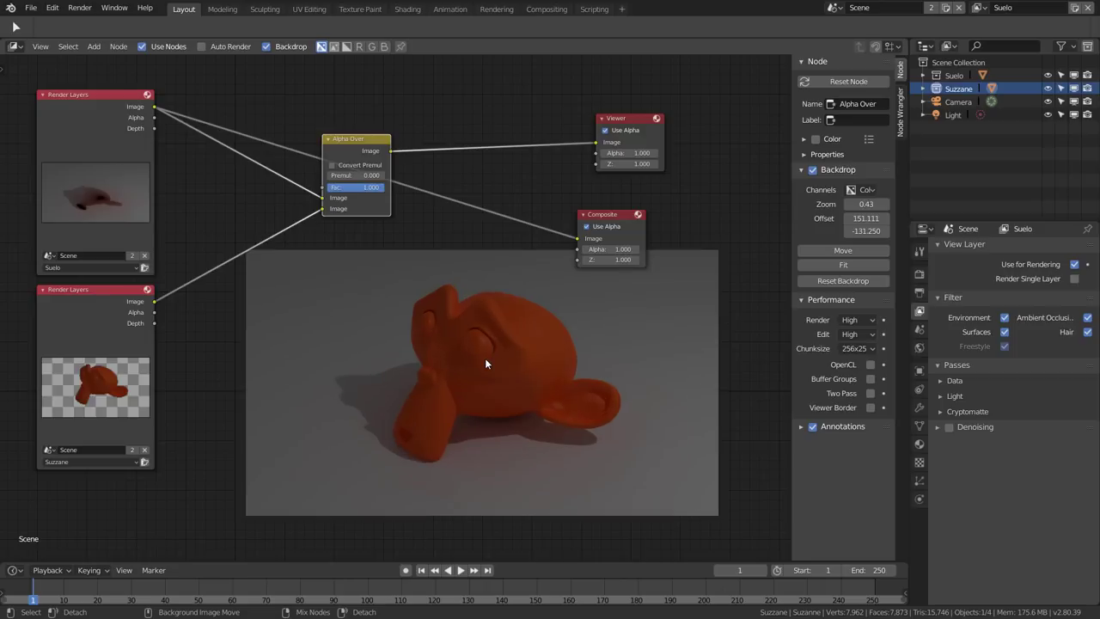
key(alt+v)
key(alt+v)
key(alt+v)
key(v)
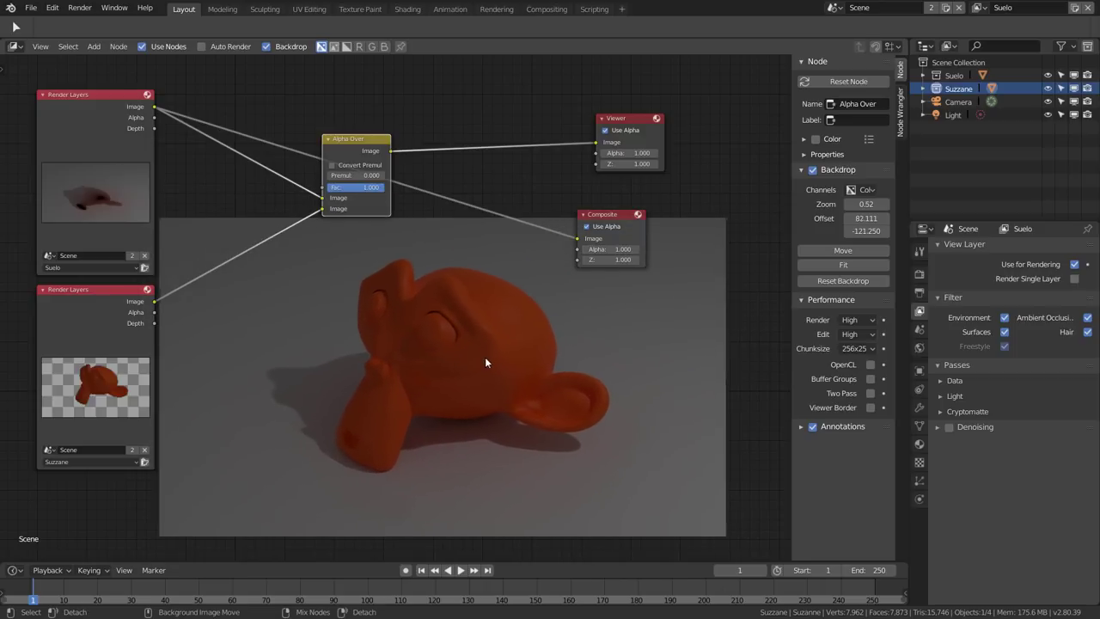
- Insert an RGB Curves node between the Suzzane render and Alpha Over, raising its curve to about 0.434/0.630
scroll(94, 300, up, 1)
drag(94, 300, 49, 352)
key(shift+a)
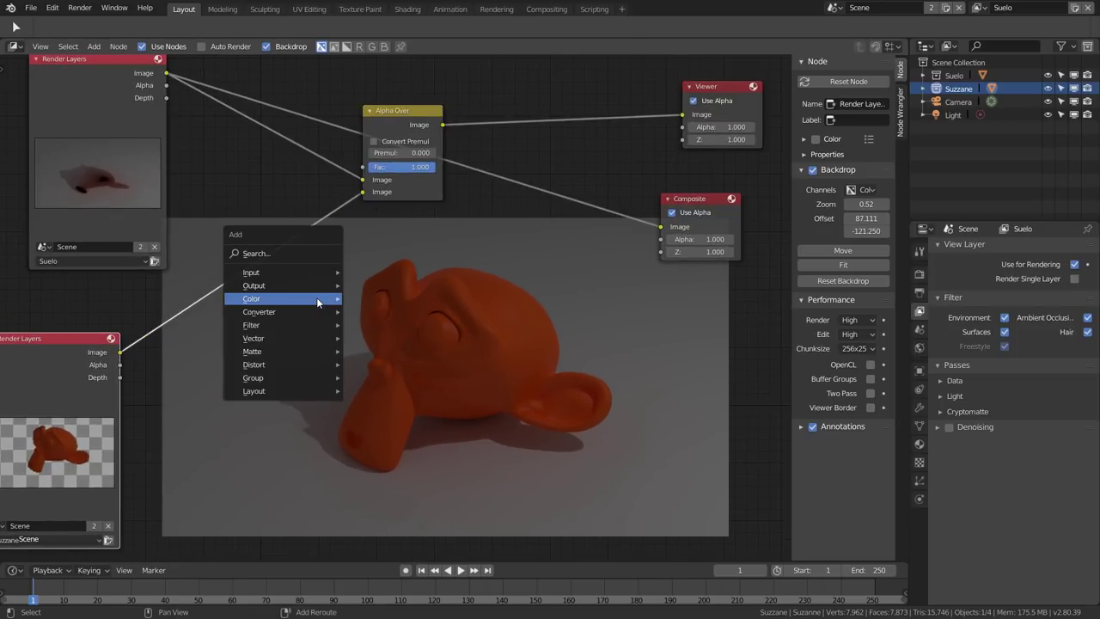
click(381, 427)
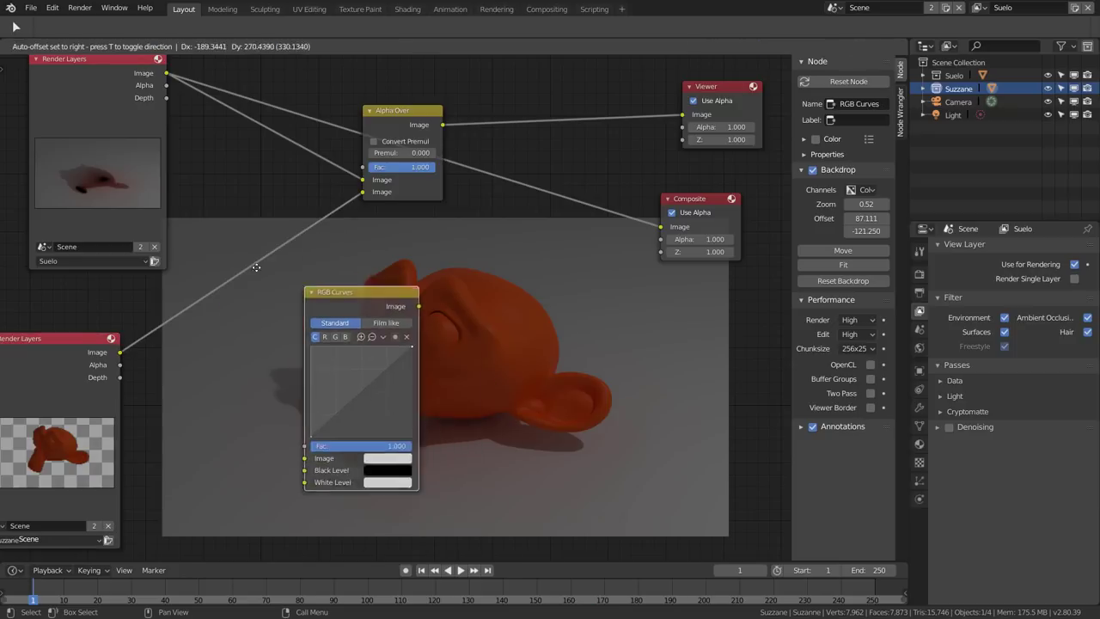
click(262, 334)
drag(261, 334, 252, 324)
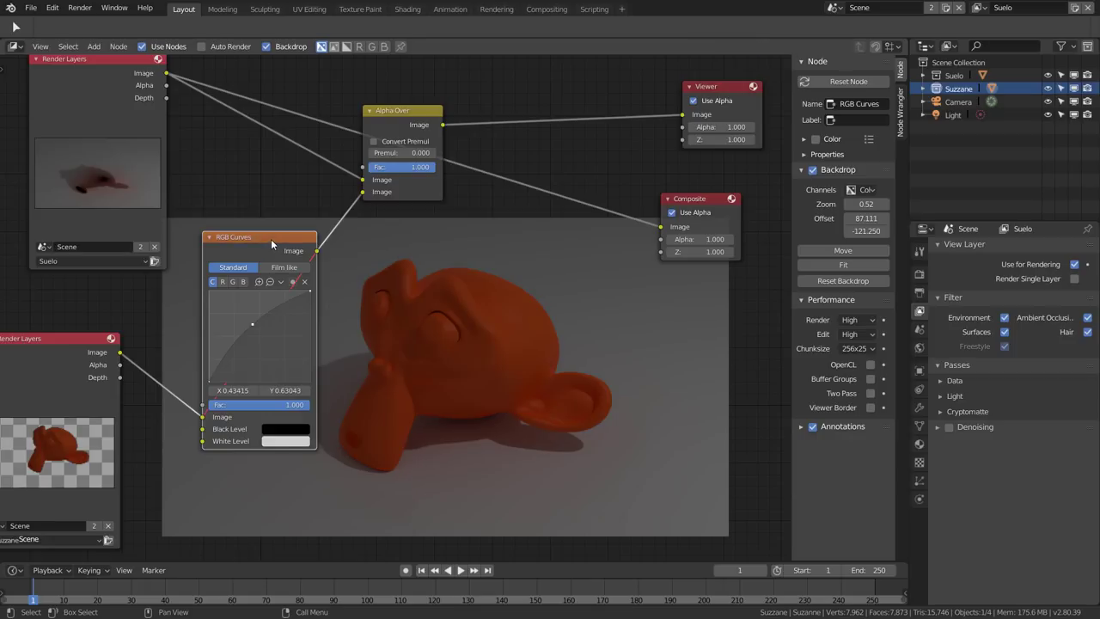
drag(270, 239, 272, 233)
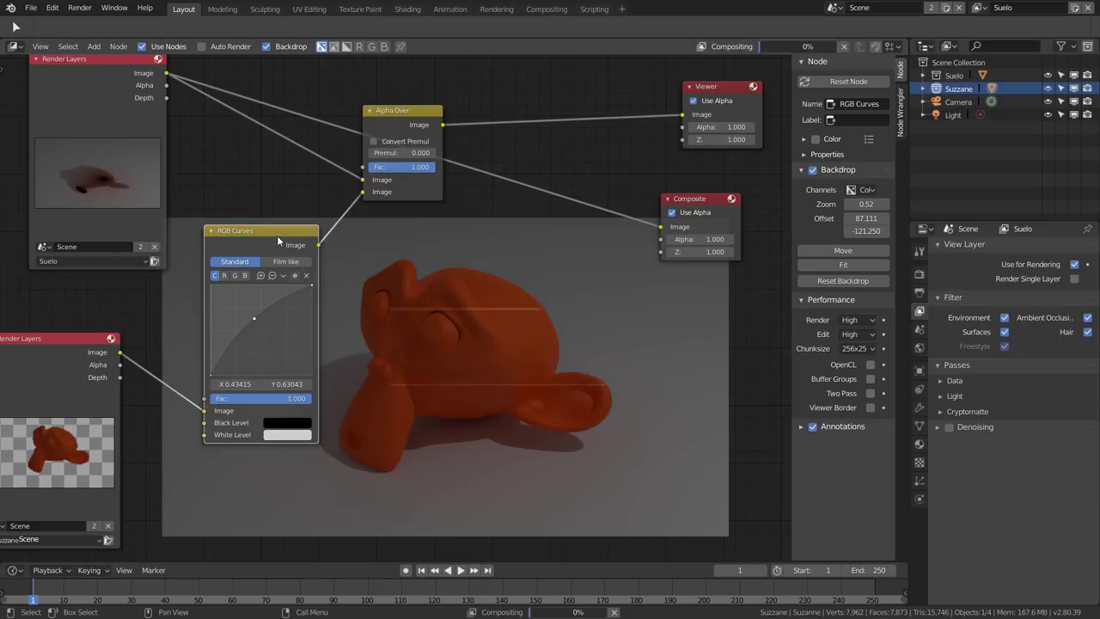